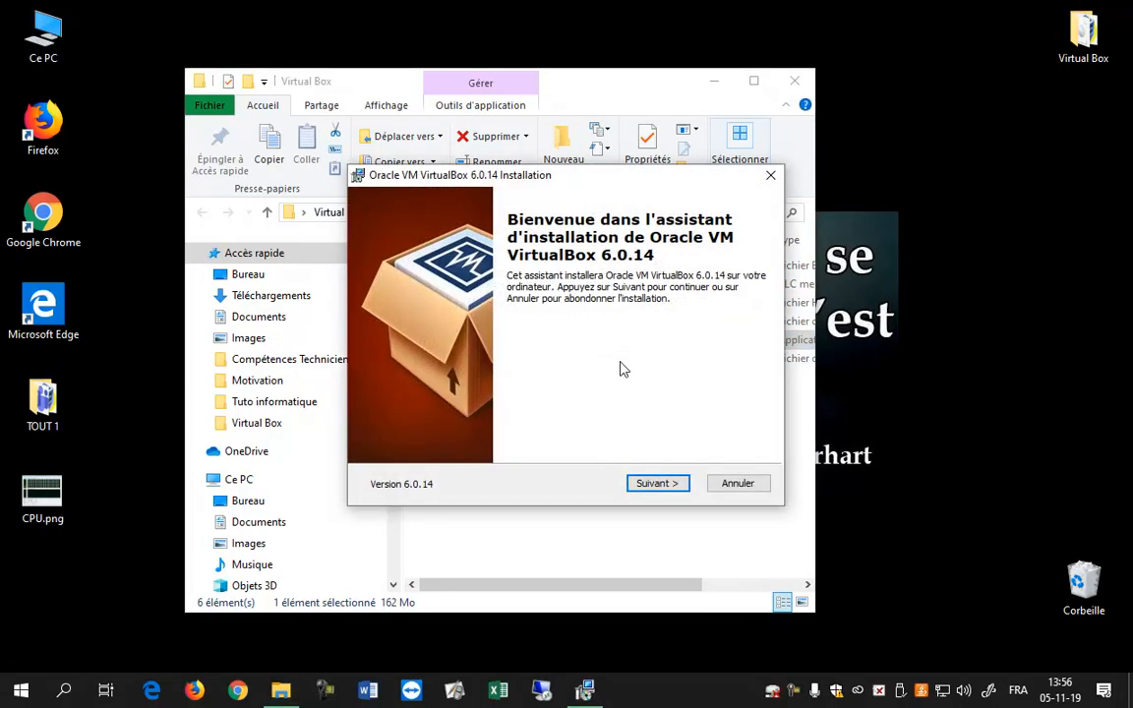
- Install Oracle VM VirtualBox 6.0.14 with the default features, location, shortcuts and file associations
{"action": "left_click", "coordinate": [662, 486]}
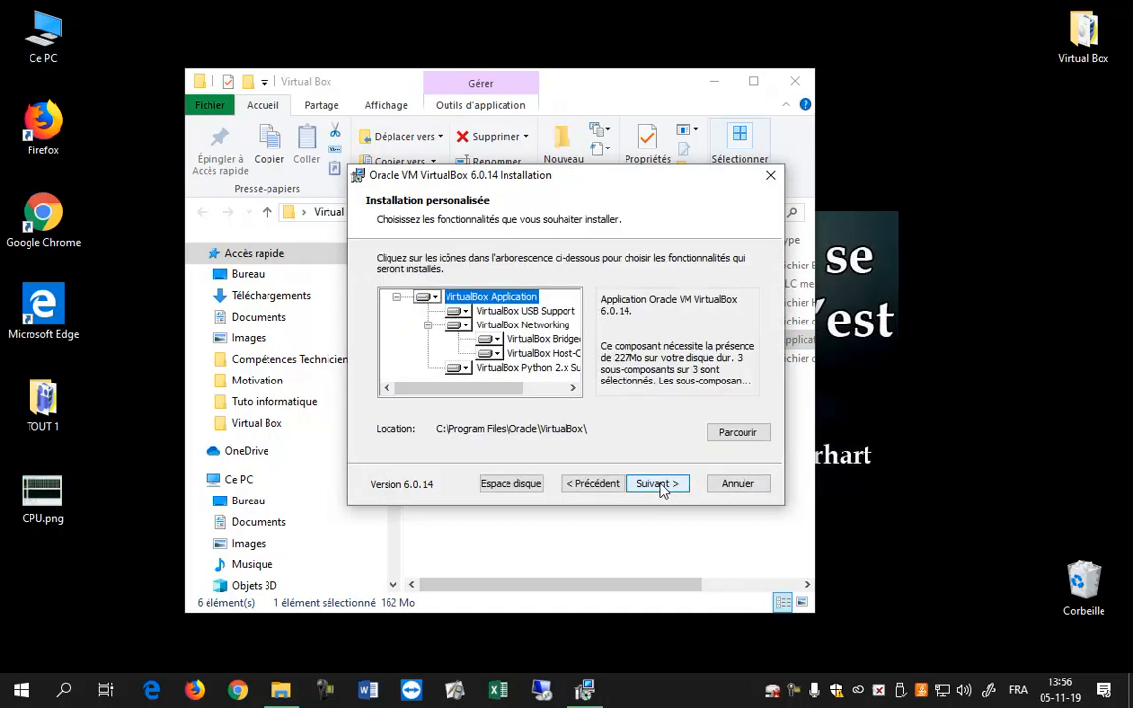
{"action": "left_click", "coordinate": [657, 484]}
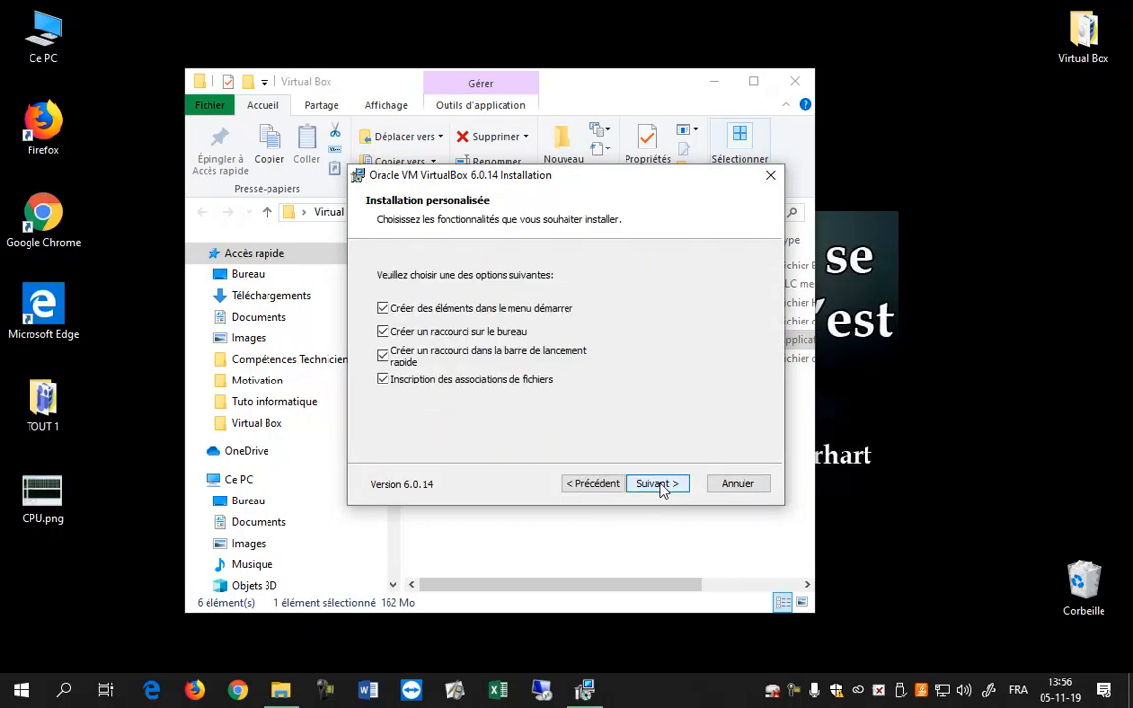
{"action": "left_click", "coordinate": [657, 485]}
{"action": "left_click", "coordinate": [658, 484]}
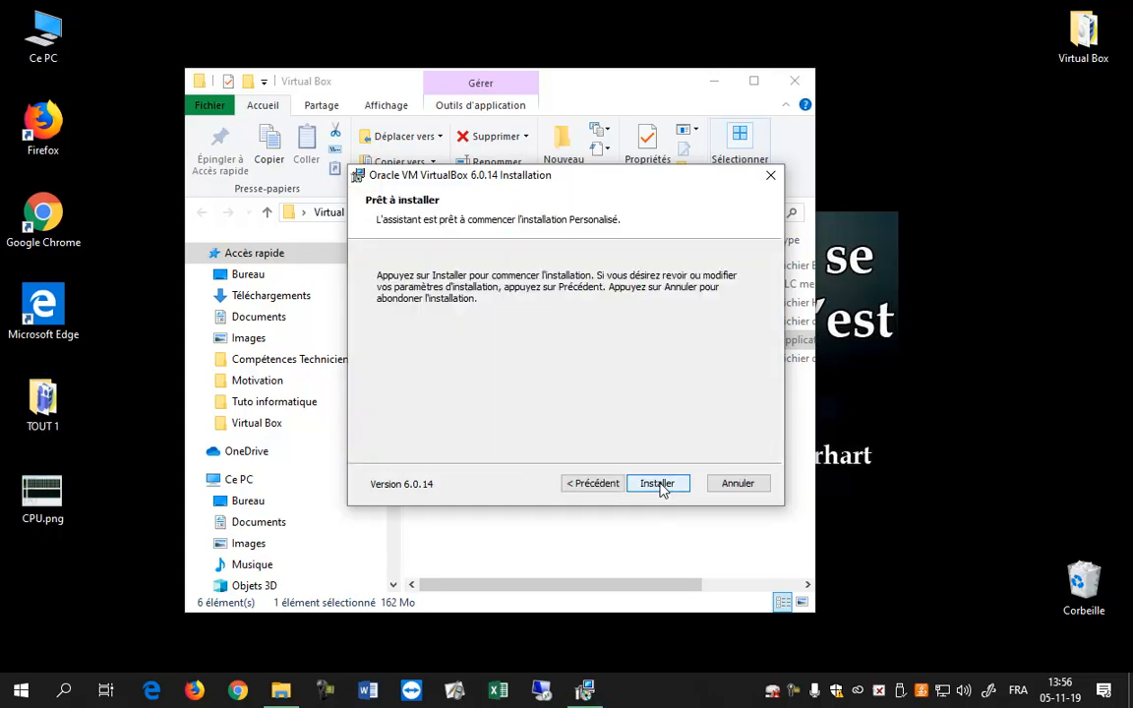
{"action": "left_click", "coordinate": [657, 484]}
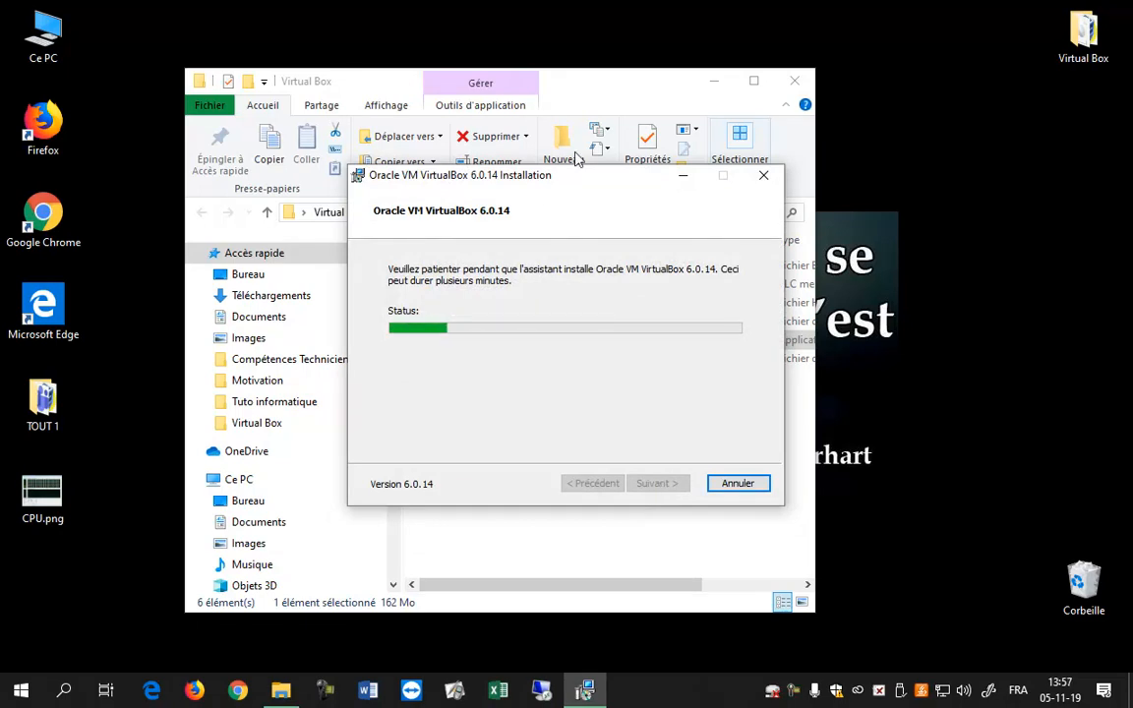
- Locate Win XP Corporate iso.iso in the Virtual Box folder beside the running installer and close the folder window
{"action": "left_click_drag", "start_coordinate": [548, 192], "coordinate": [852, 121]}
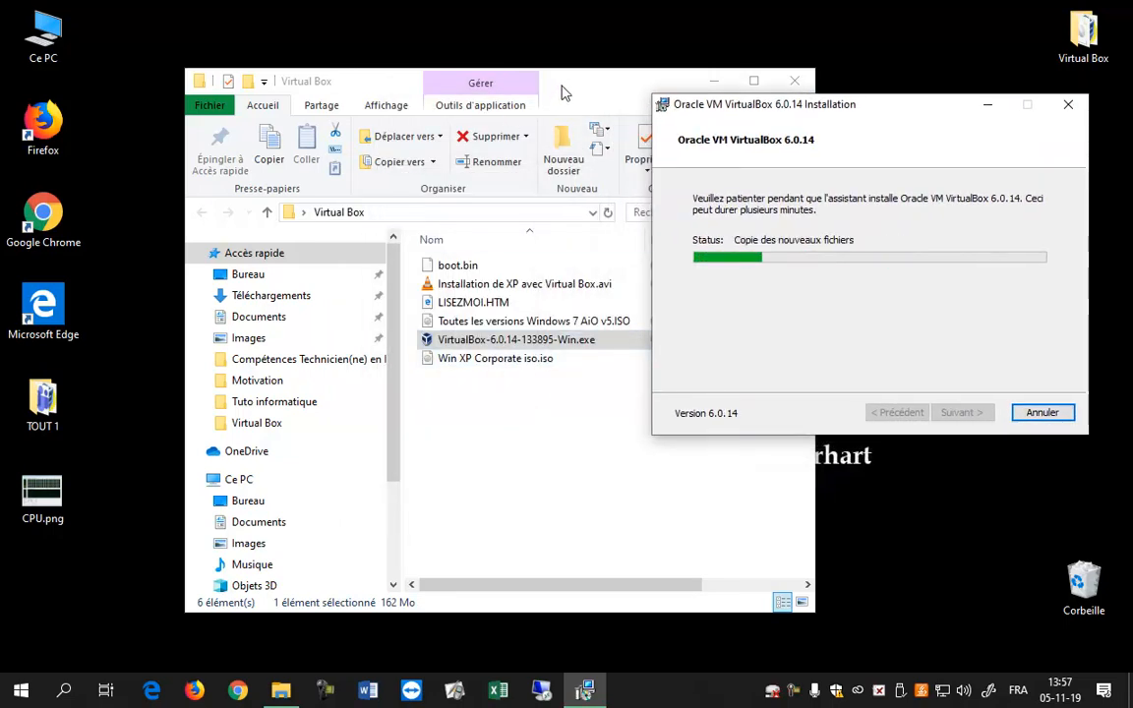
{"action": "left_click_drag", "start_coordinate": [564, 91], "coordinate": [430, 67]}
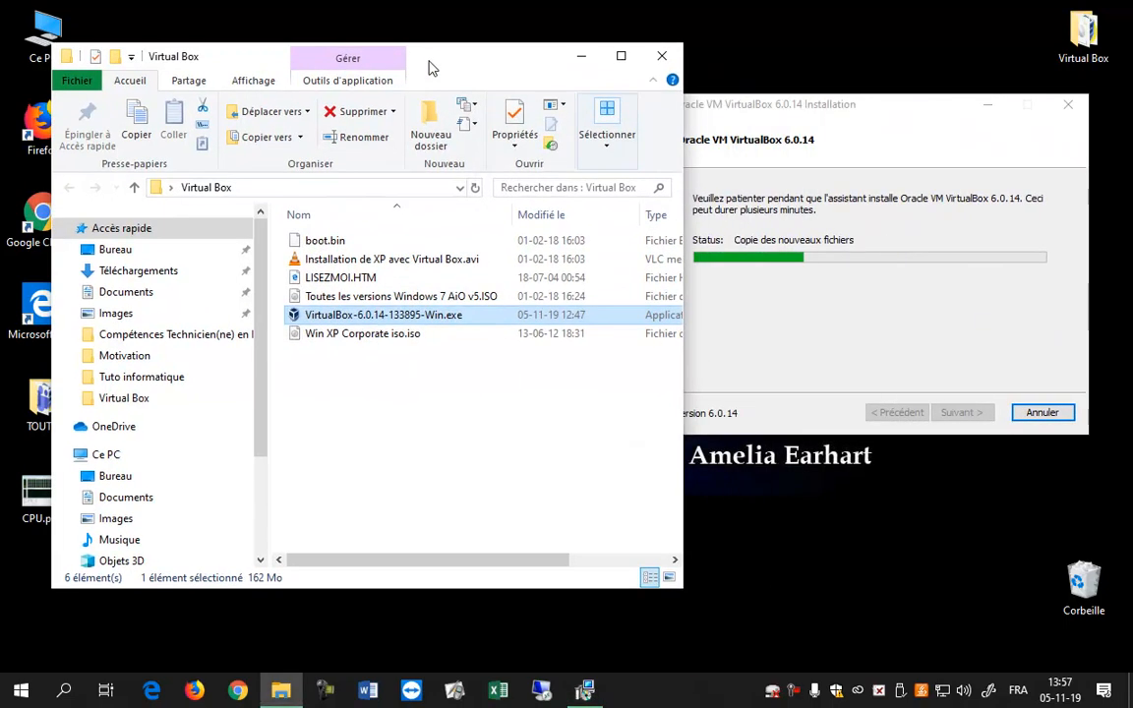
{"action": "left_click", "coordinate": [379, 338]}
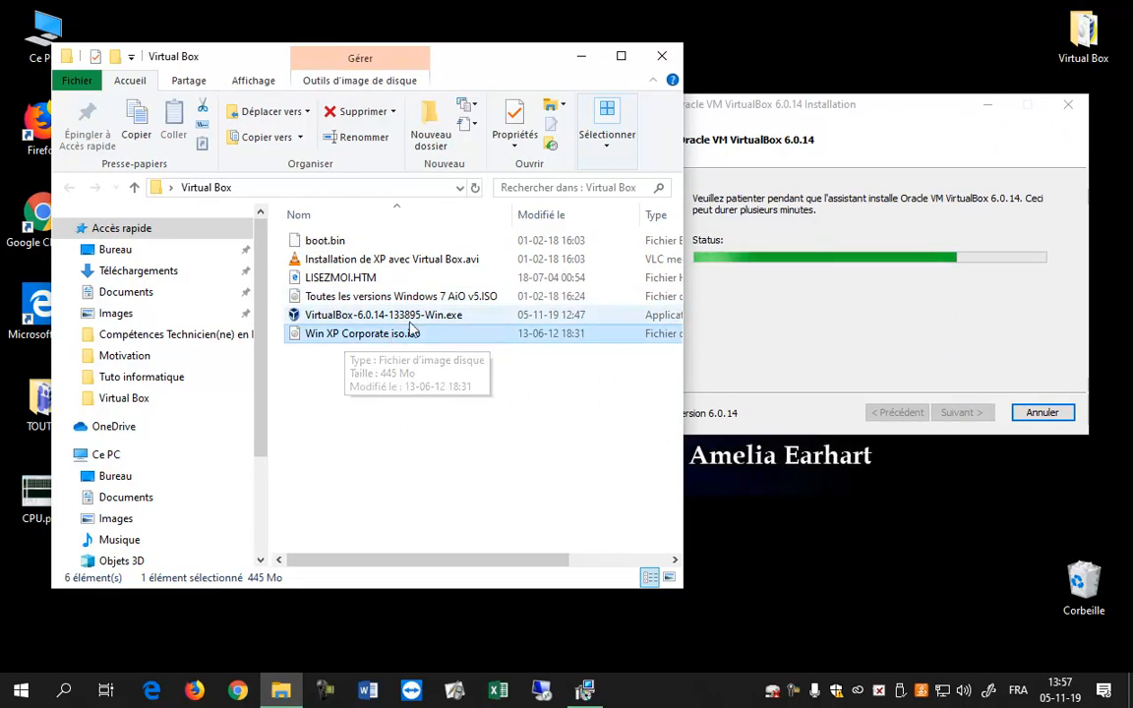
{"action": "left_click", "coordinate": [843, 115]}
{"action": "left_click_drag", "start_coordinate": [836, 114], "coordinate": [653, 98]}
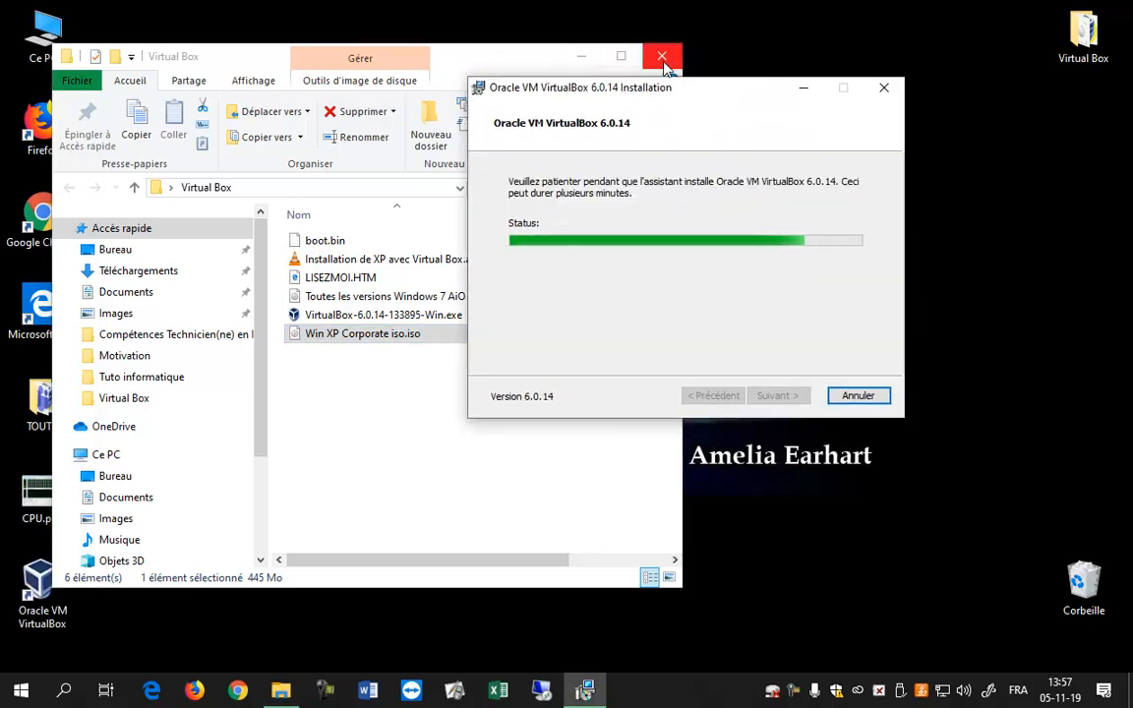
{"action": "left_click", "coordinate": [662, 56]}
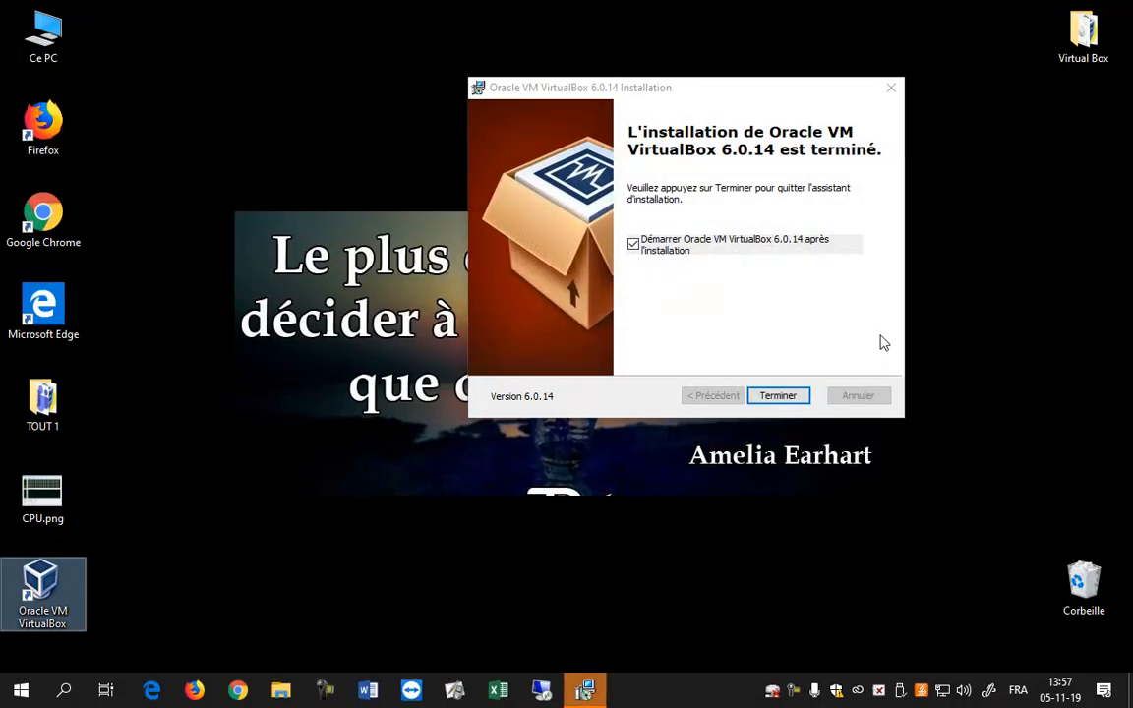
- Finish the installation wizard and open the Oracle VM VirtualBox manager, placing its window near the centre of the desktop
{"action": "left_click", "coordinate": [793, 398]}
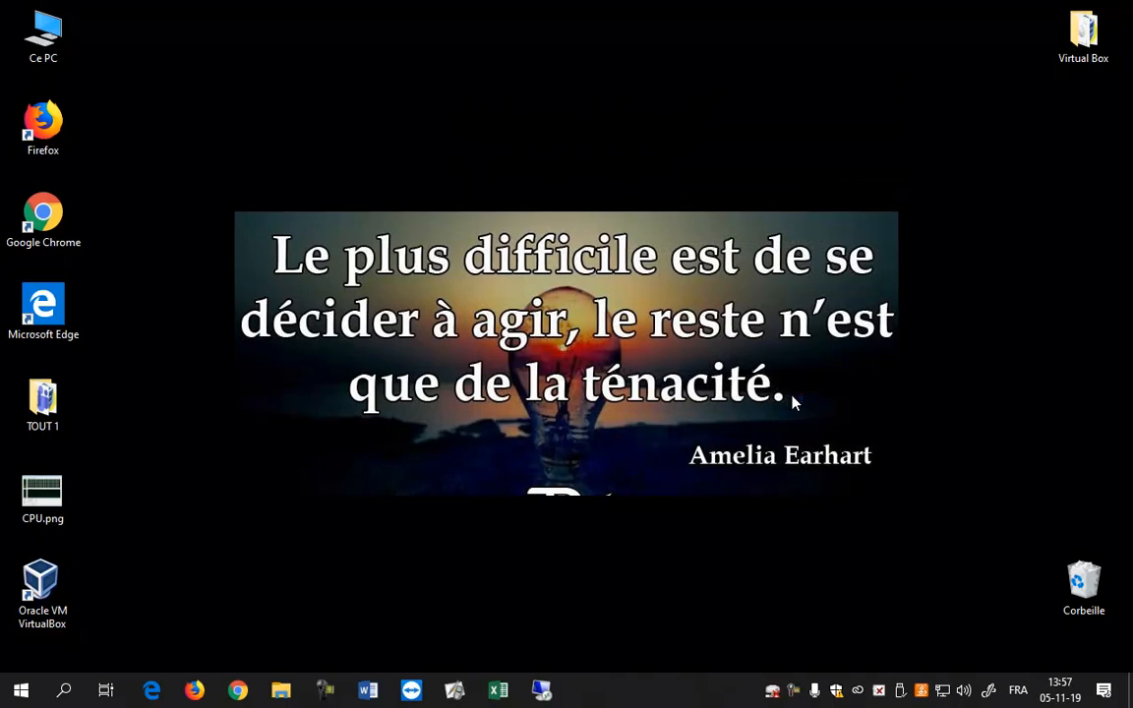
{"action": "double_click", "coordinate": [42, 586]}
{"action": "left_click_drag", "start_coordinate": [677, 153], "coordinate": [499, 56]}
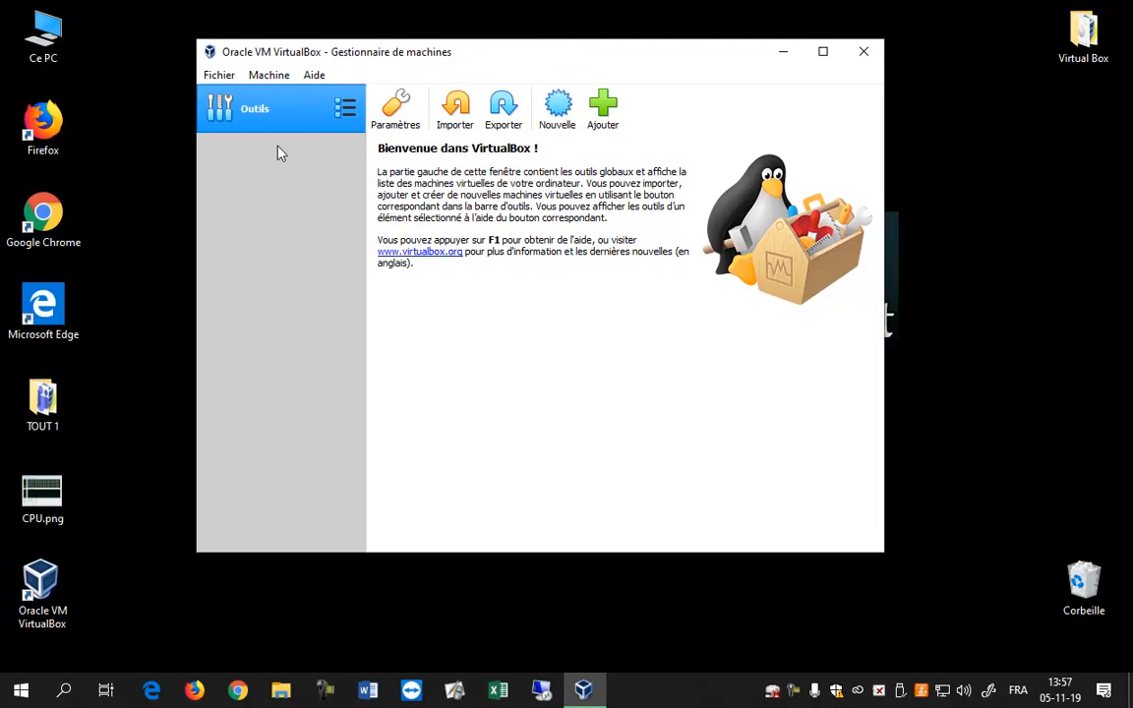
- Define a new virtual machine named WinXp for Windows XP (32-bit) with the recommended 192 MB of memory
{"action": "left_click", "coordinate": [559, 111]}
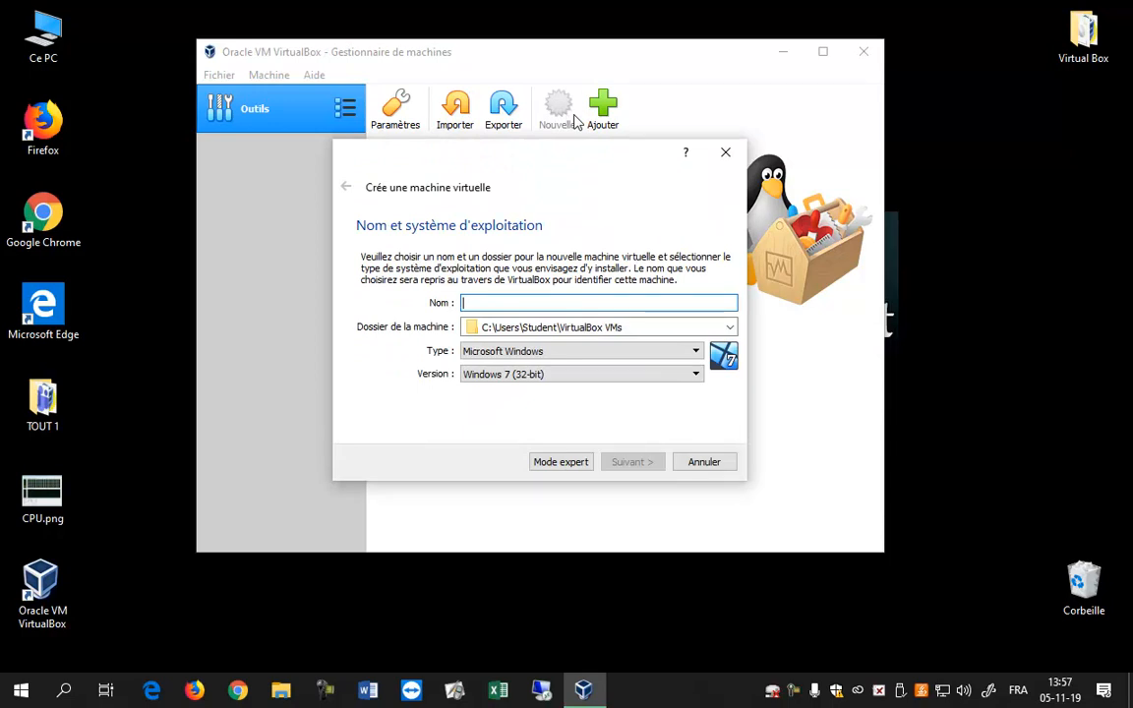
{"action": "type", "text": "Win"}
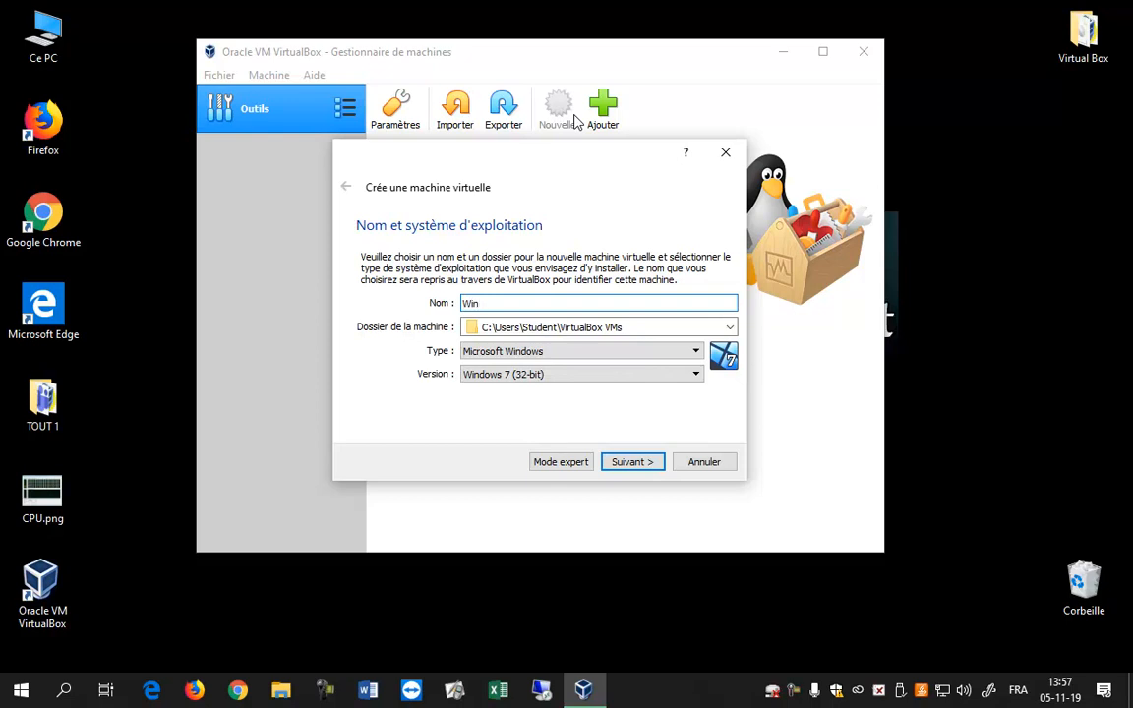
{"action": "type", "text": "Xp"}
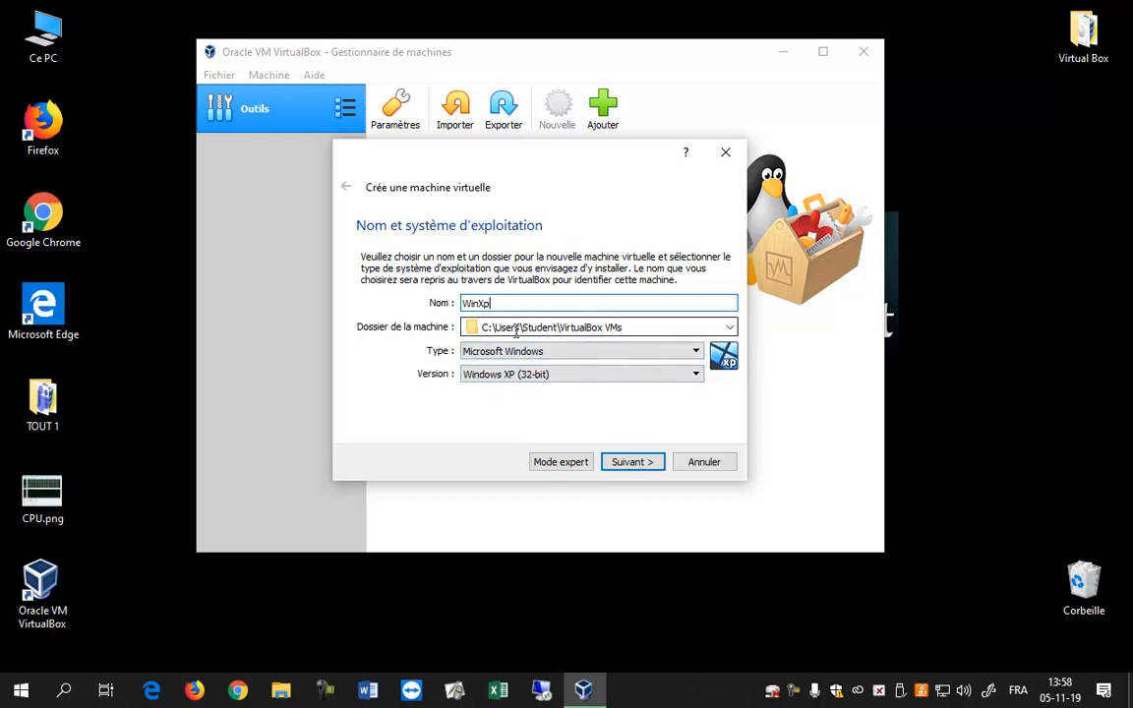
{"action": "left_click", "coordinate": [634, 463]}
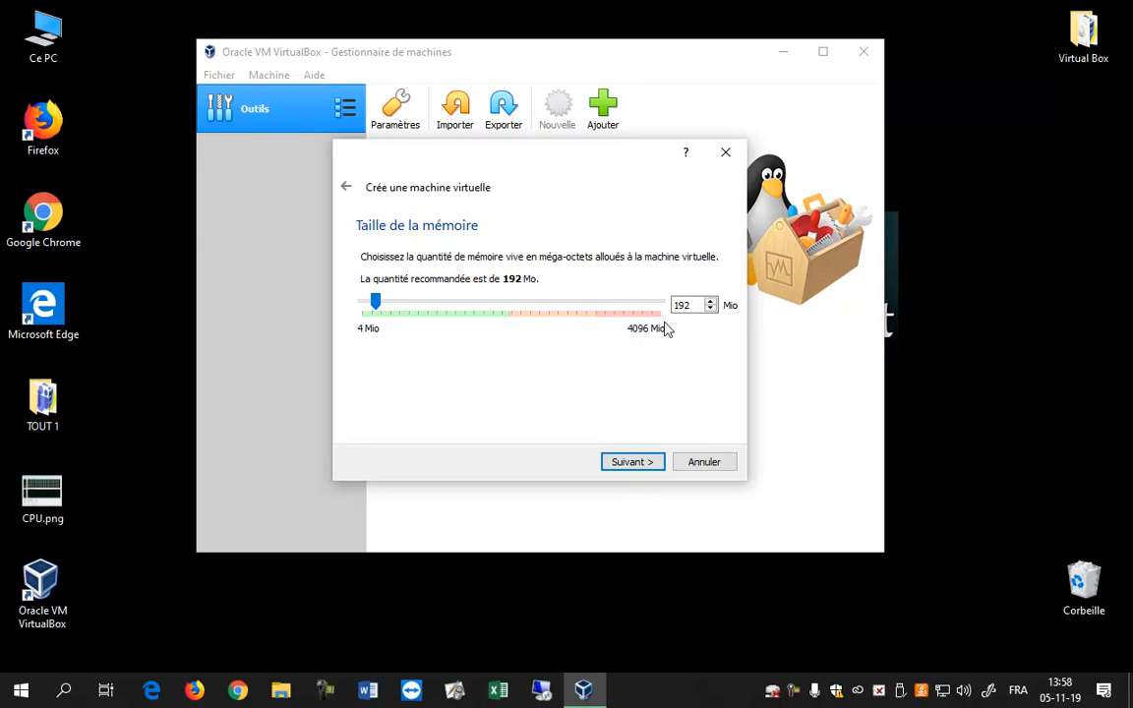
{"action": "left_click_drag", "start_coordinate": [695, 304], "coordinate": [678, 304]}
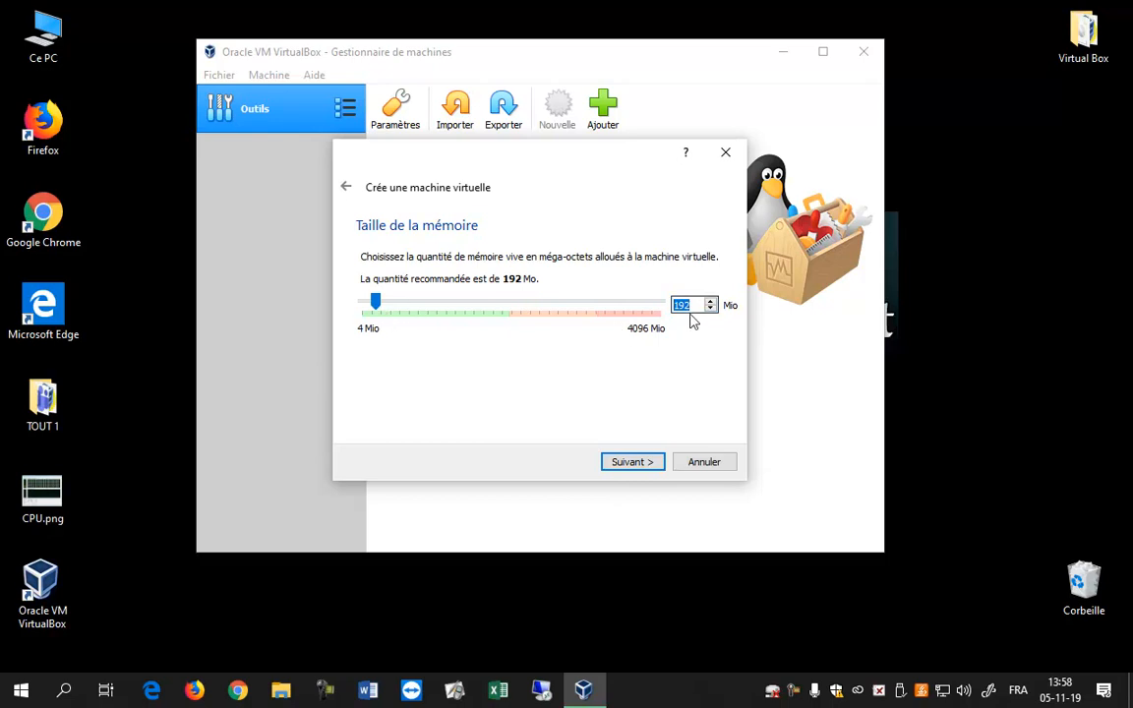
{"action": "left_click", "coordinate": [647, 462]}
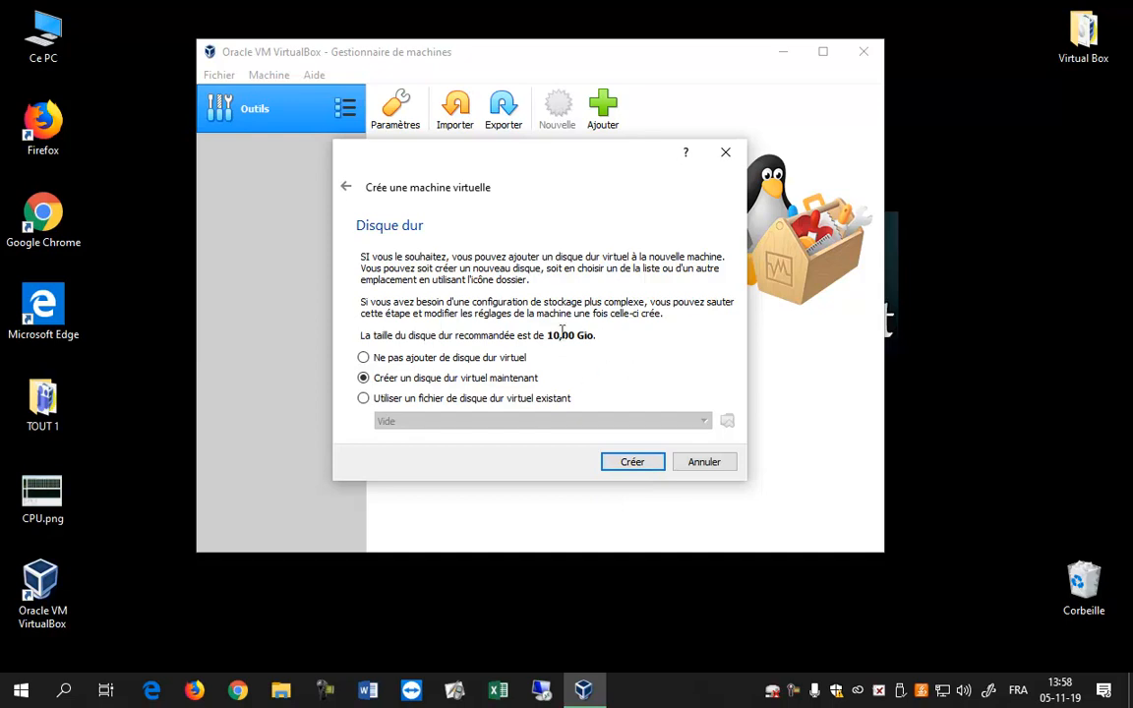
- Create a new dynamically allocated VDI virtual hard disk of 10 GB for the machine, stored as WinXp.vdi
{"action": "left_click", "coordinate": [635, 465]}
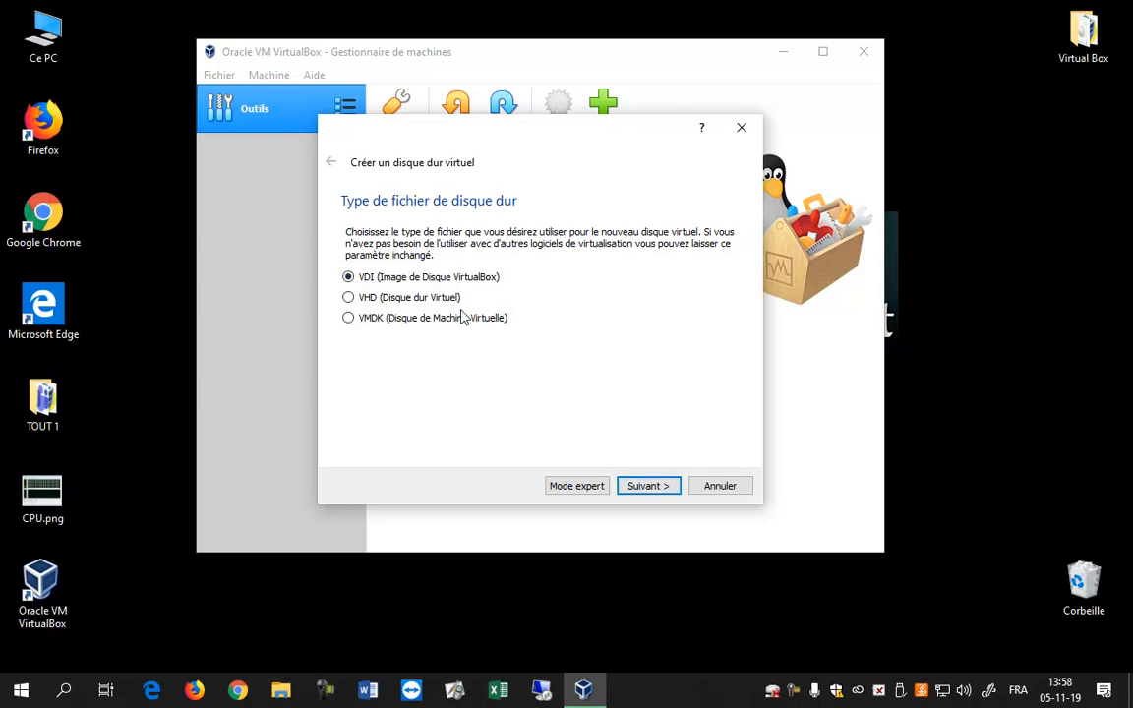
{"action": "left_click", "coordinate": [641, 488]}
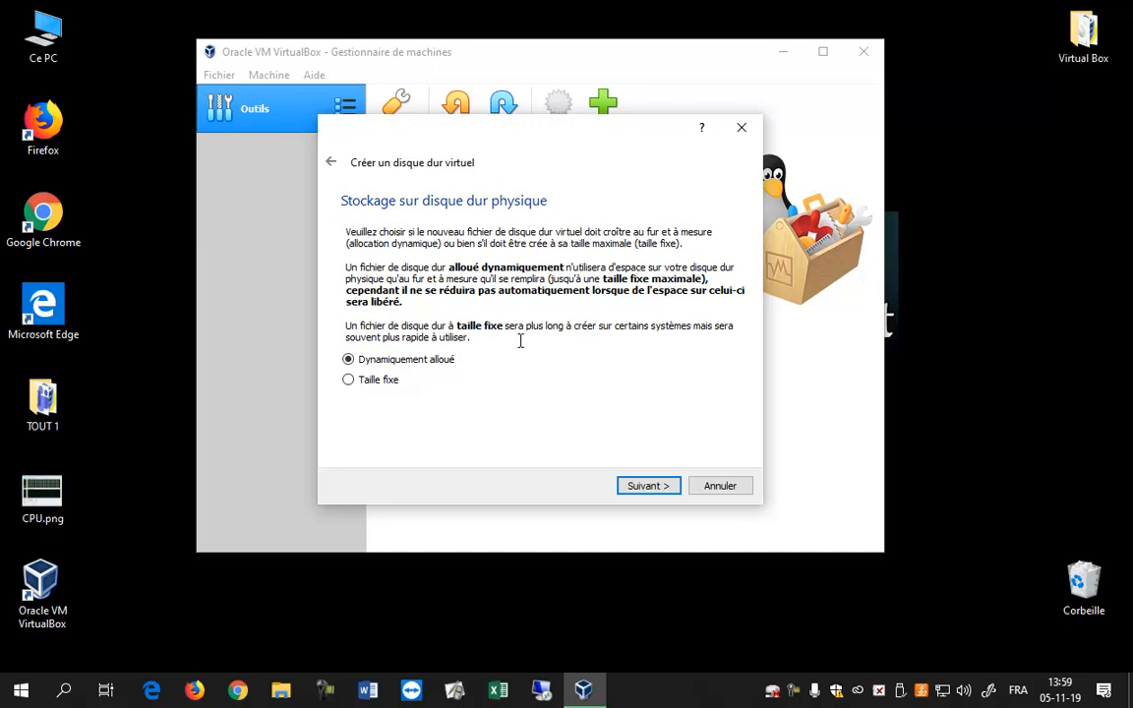
{"action": "left_click", "coordinate": [659, 487]}
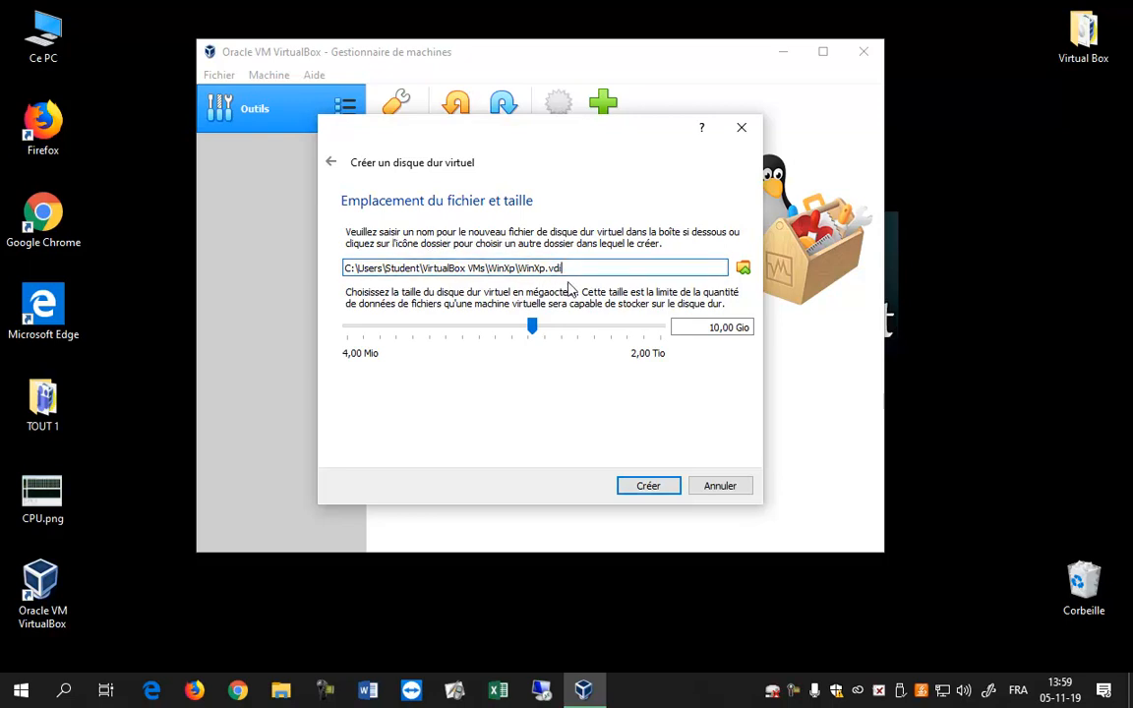
{"action": "left_click_drag", "start_coordinate": [539, 275], "coordinate": [529, 275]}
{"action": "left_click", "coordinate": [661, 487]}
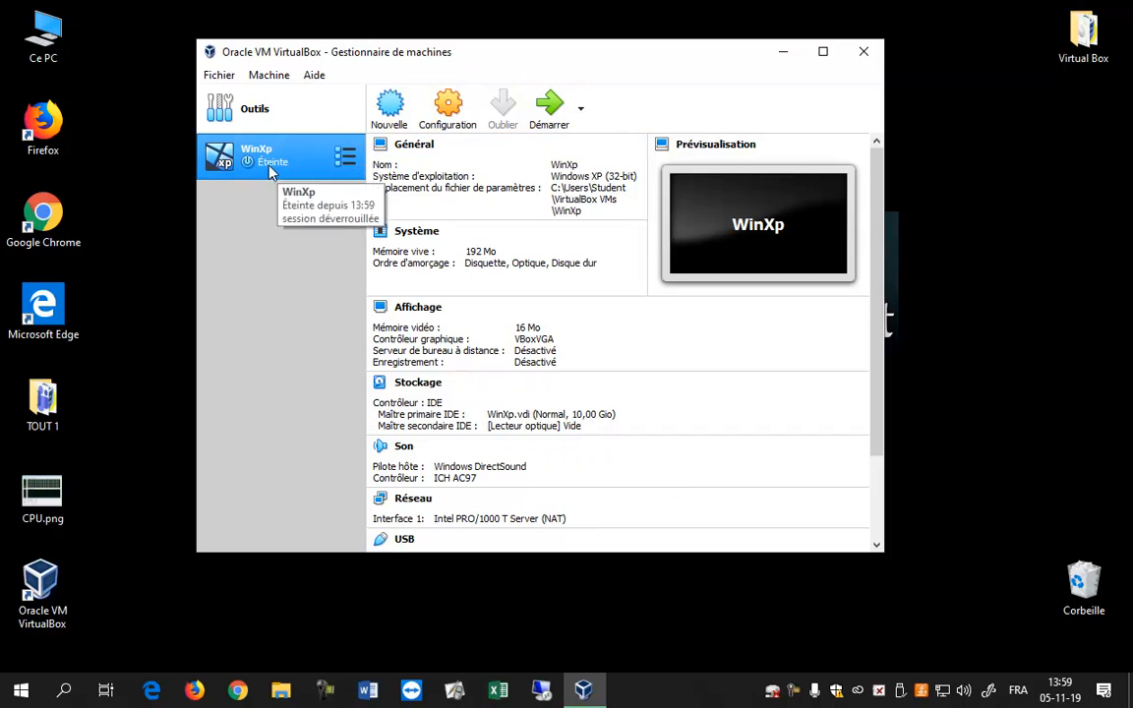
- Start the WinXp virtual machine with Win XP Corporate iso.iso from the Virtual Box folder as its boot disk
{"action": "left_click", "coordinate": [554, 110]}
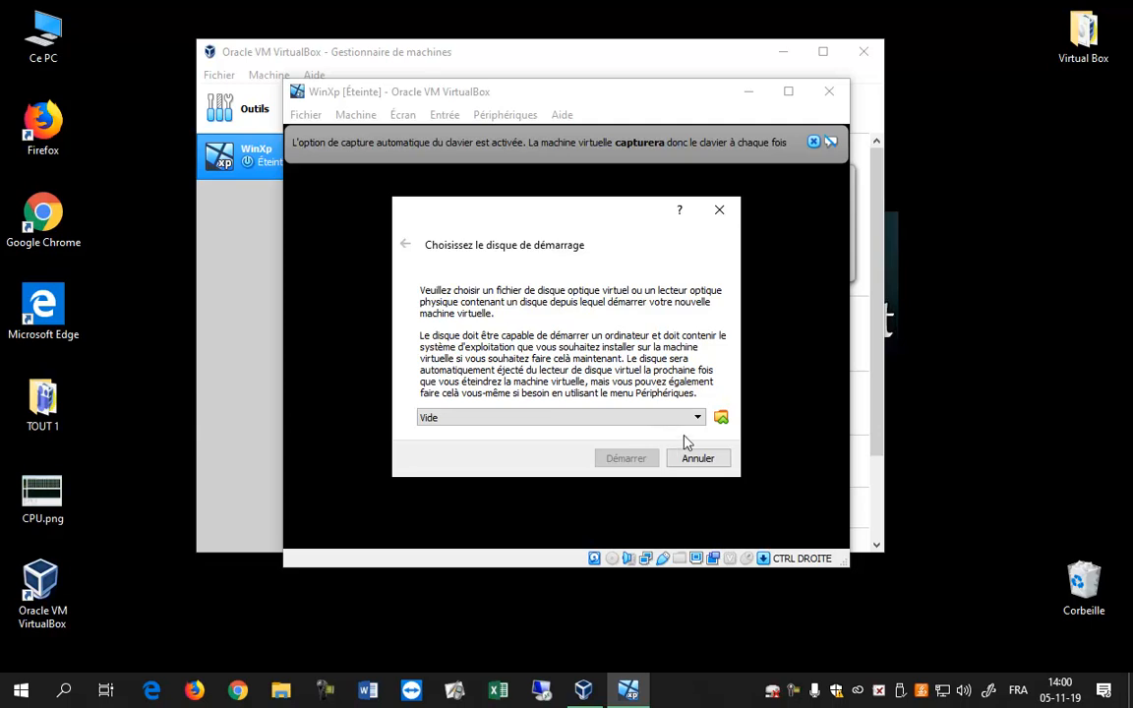
{"action": "left_click", "coordinate": [720, 419]}
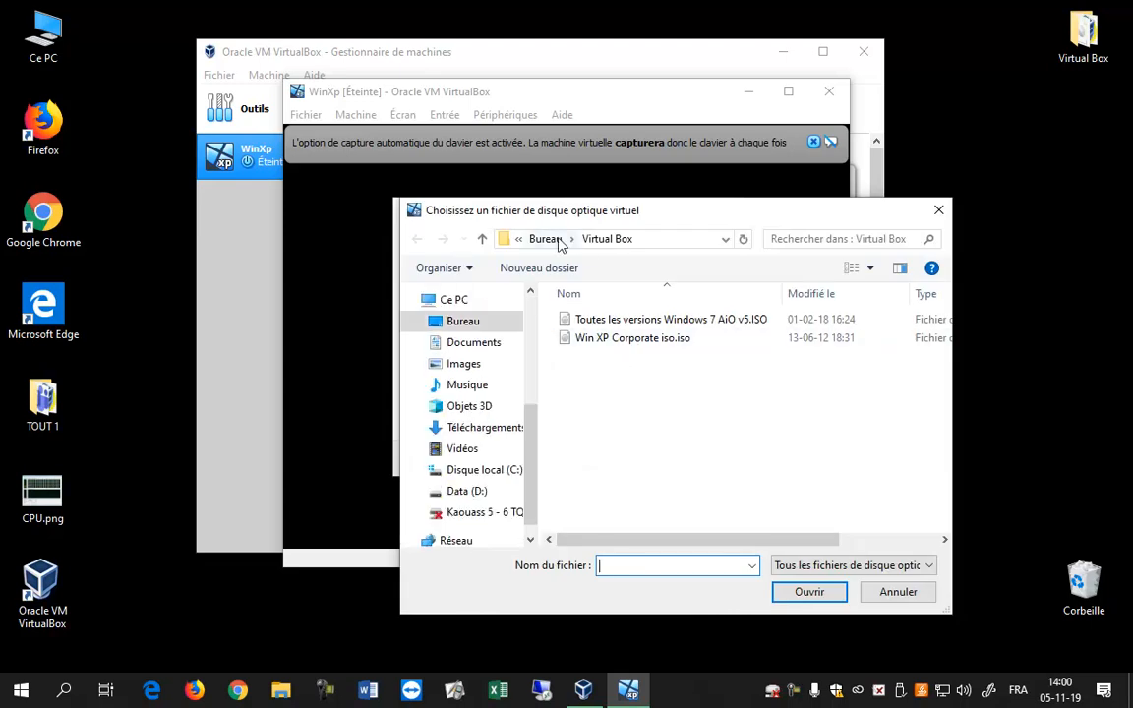
{"action": "left_click", "coordinate": [629, 337]}
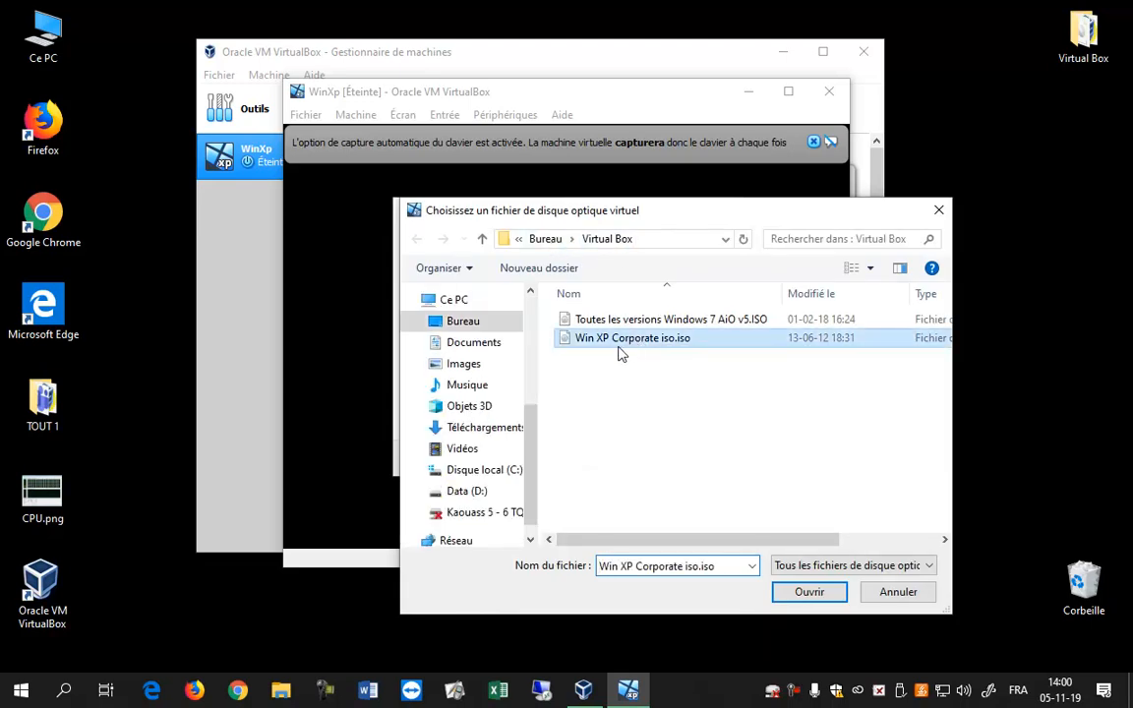
{"action": "left_click", "coordinate": [810, 592]}
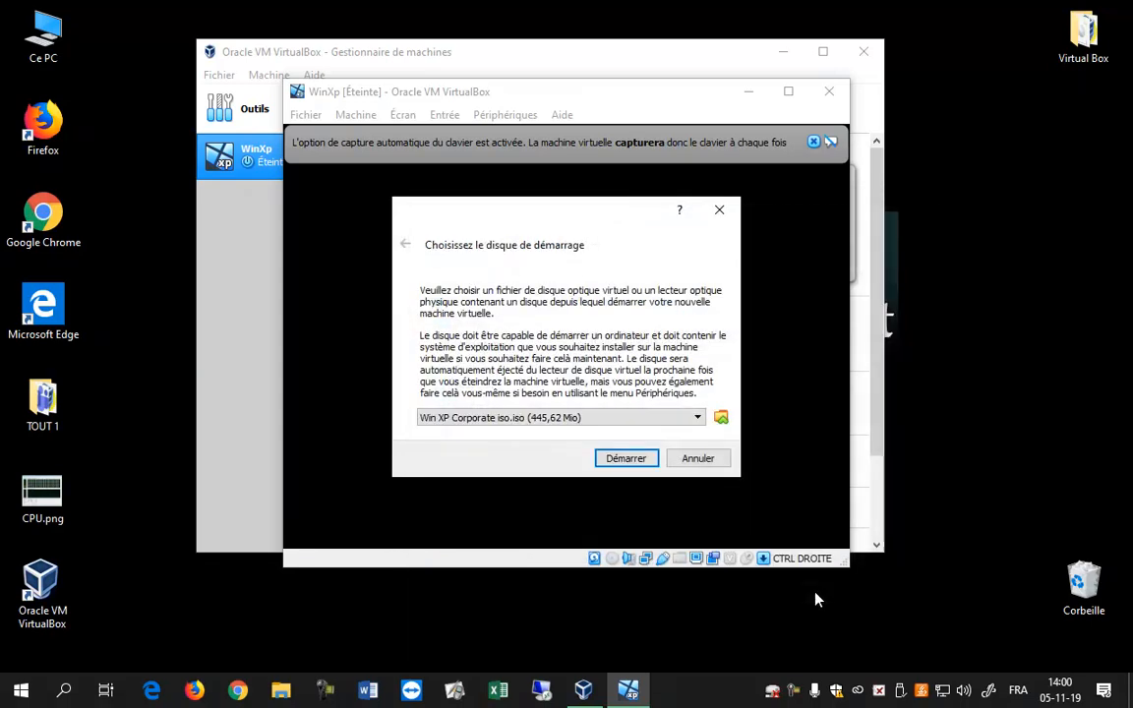
{"action": "left_click", "coordinate": [626, 459]}
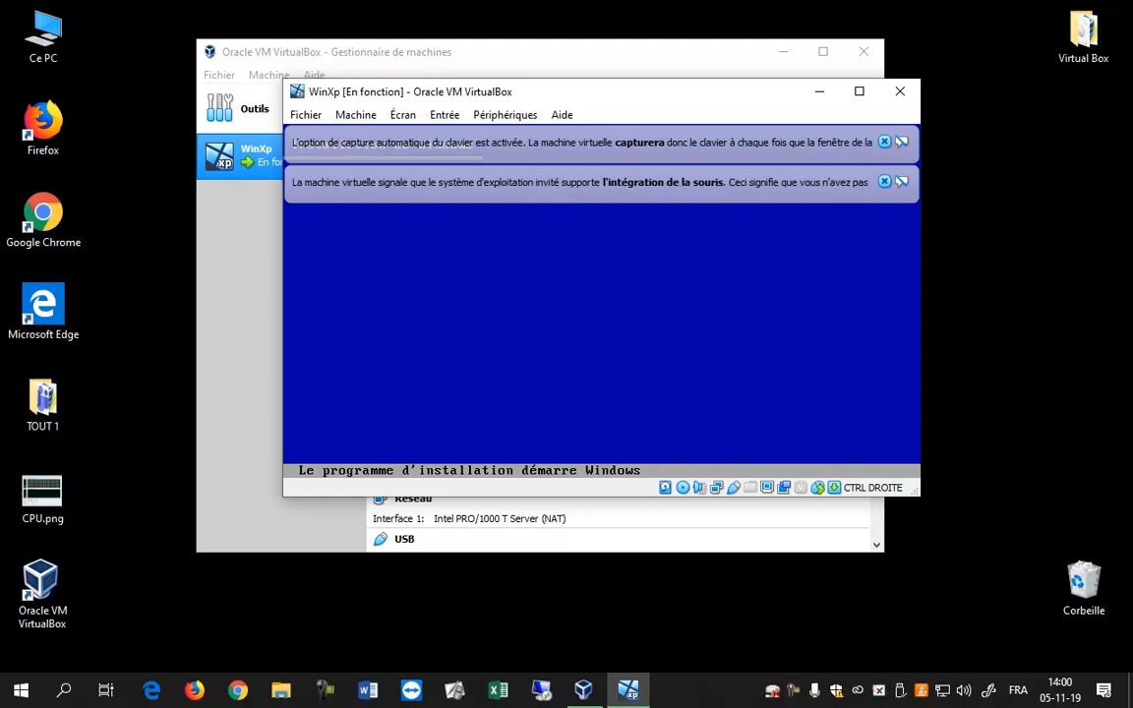
- Reposition the WinXp machine window and dismiss its keyboard capture and mouse integration notices
{"action": "left_click_drag", "start_coordinate": [747, 98], "coordinate": [664, 78]}
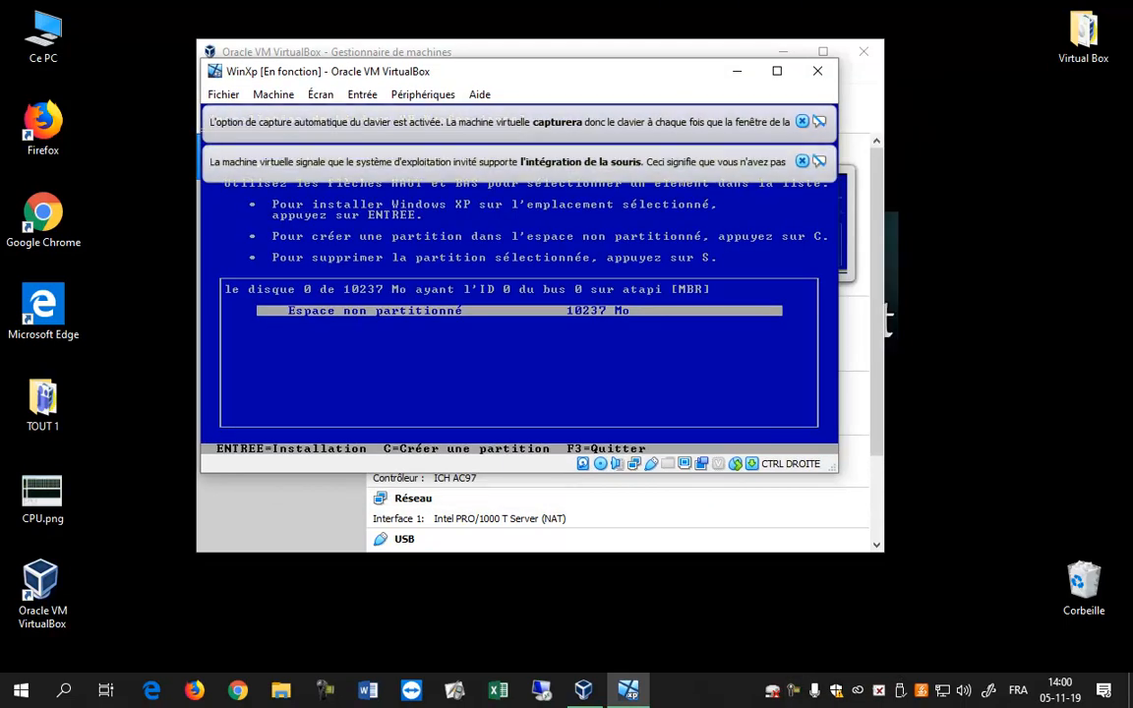
{"action": "left_click", "coordinate": [802, 160]}
{"action": "left_click", "coordinate": [801, 121]}
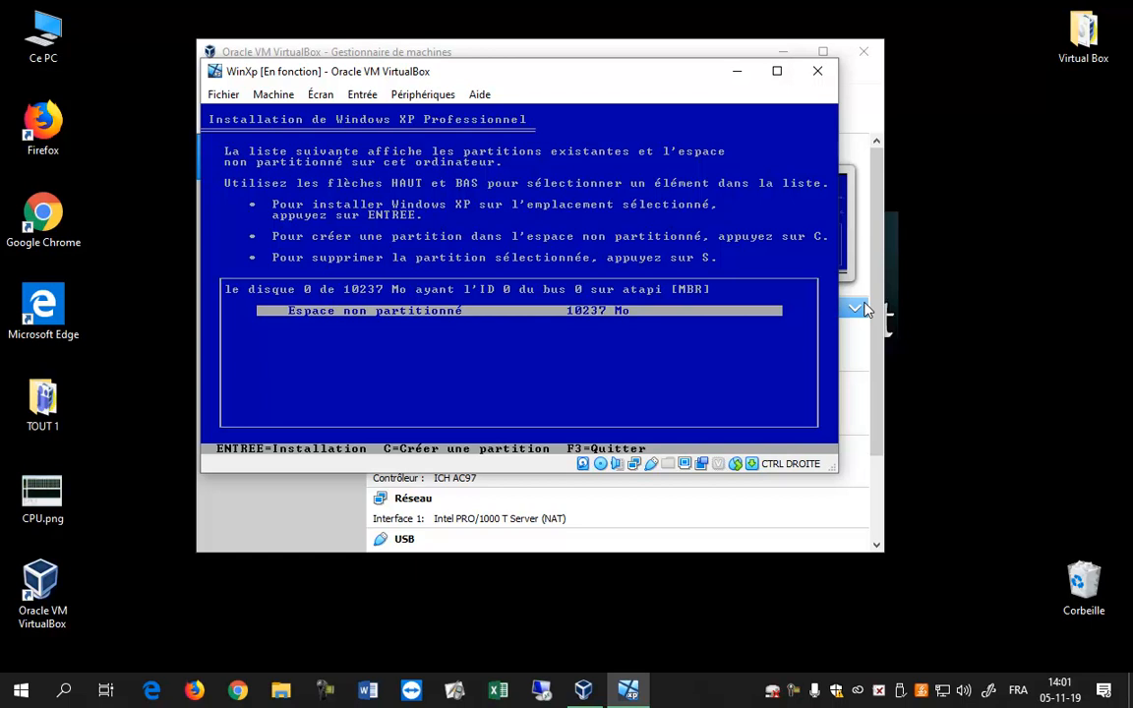
- Install Windows XP on the 10237 MB unpartitioned space, formatting the new partition with NTFS (Rapide)
{"action": "key", "text": "Return"}
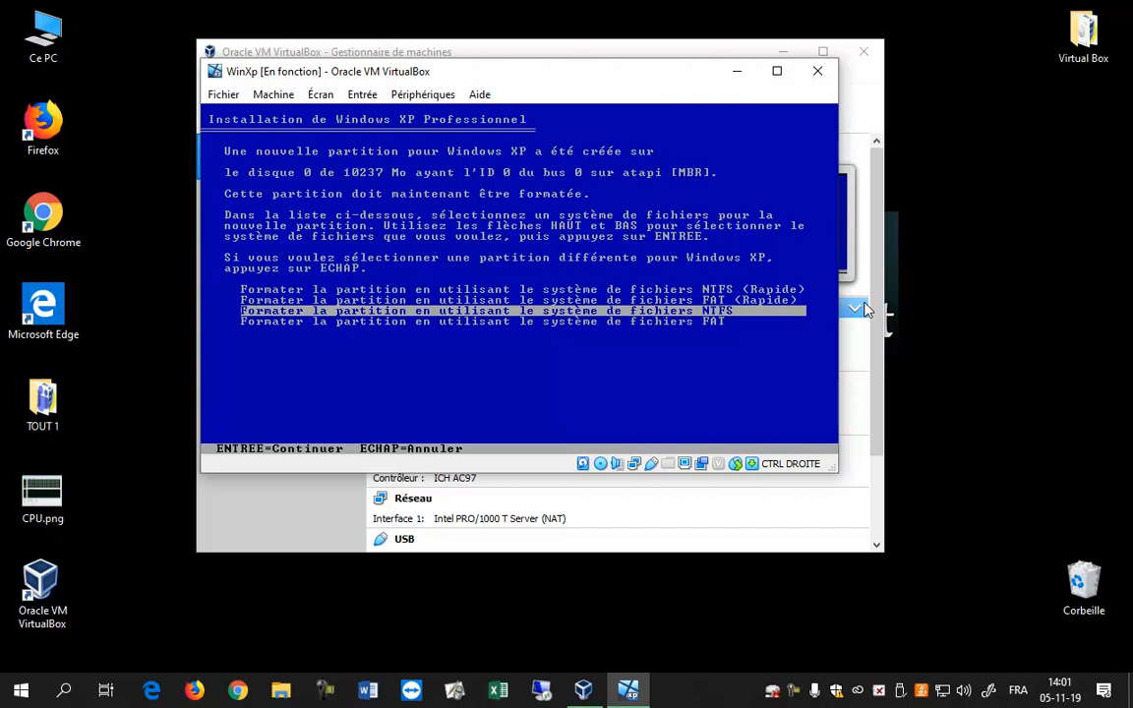
{"action": "key", "text": "Up"}
{"action": "key", "text": "Up"}
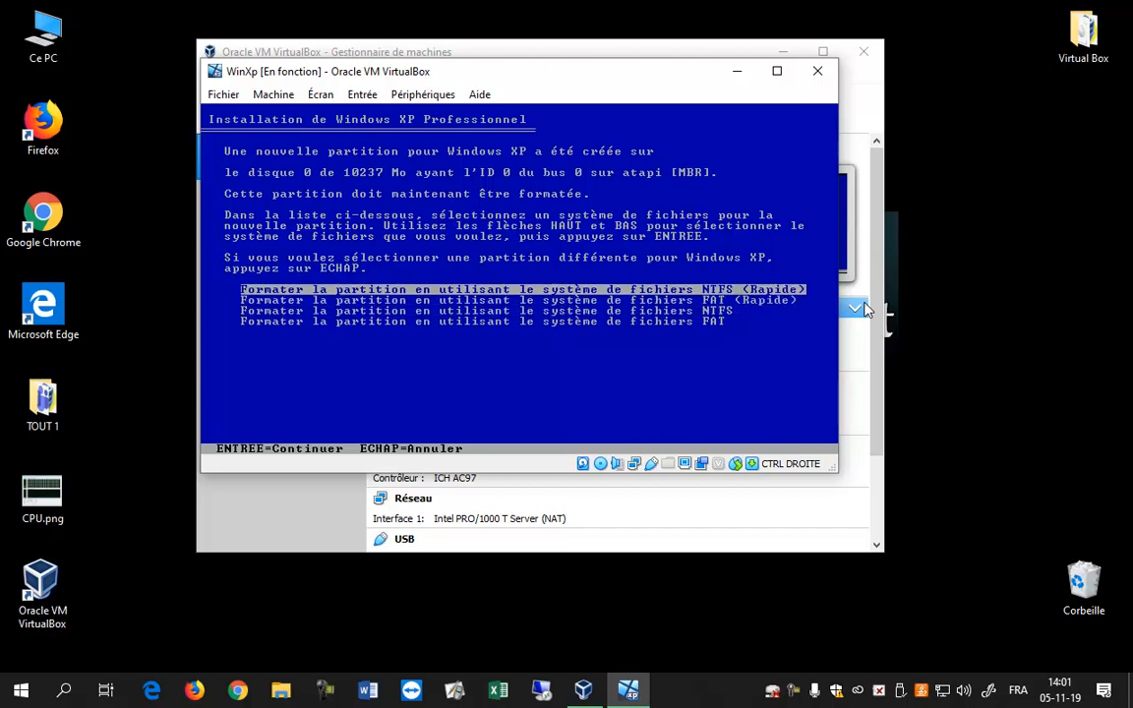
{"action": "key", "text": "Down"}
{"action": "key", "text": "Down"}
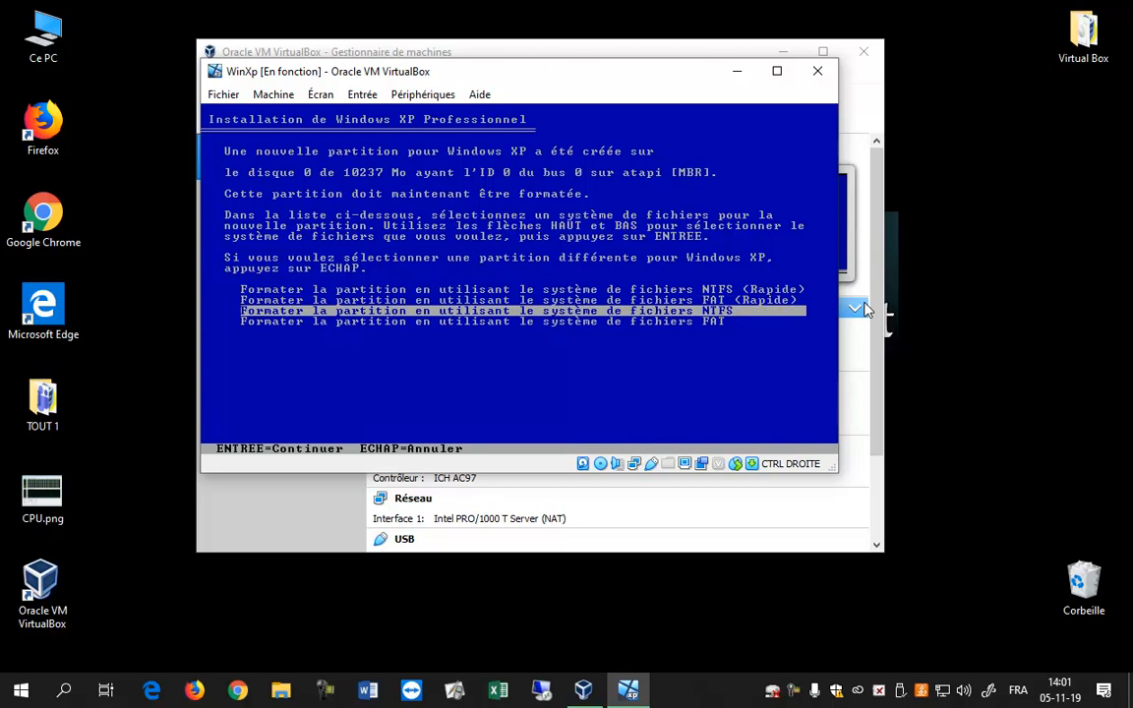
{"action": "key", "text": "Up"}
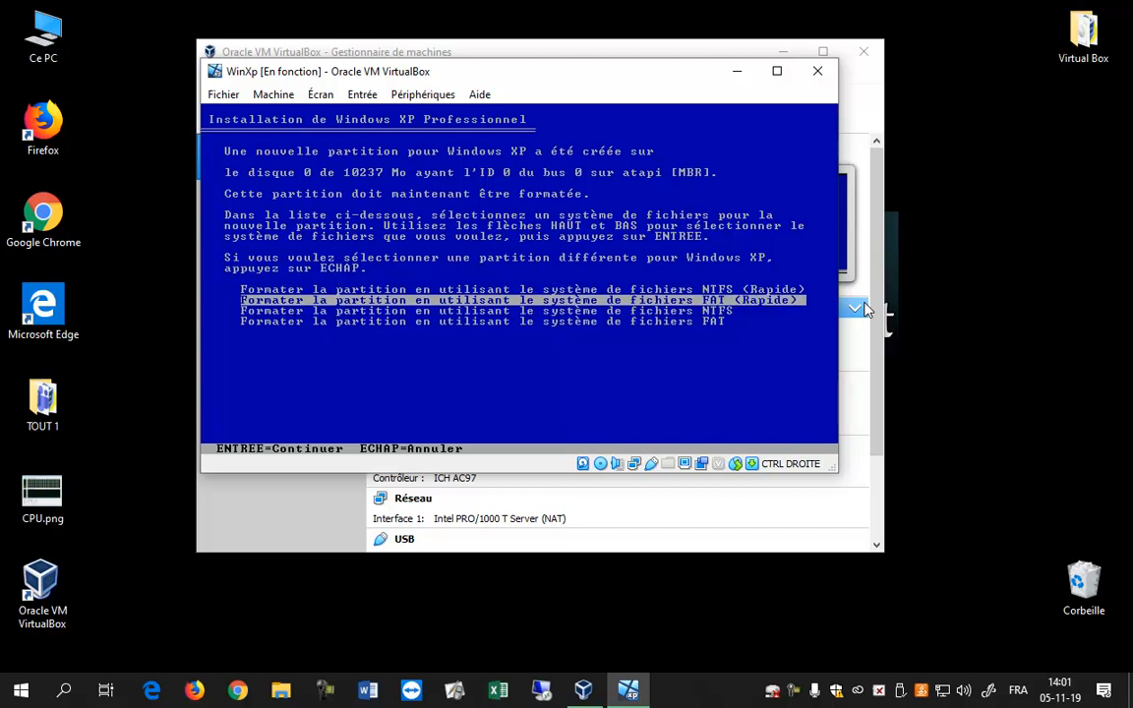
{"action": "key", "text": "Up"}
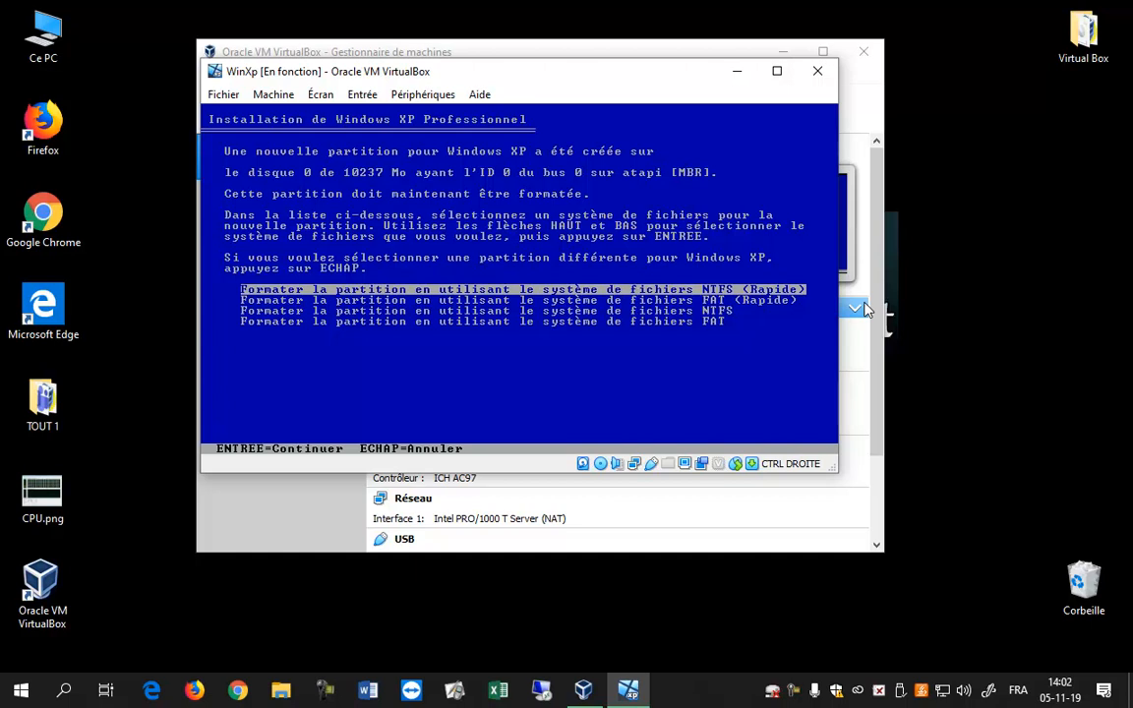
{"action": "key", "text": "Return"}
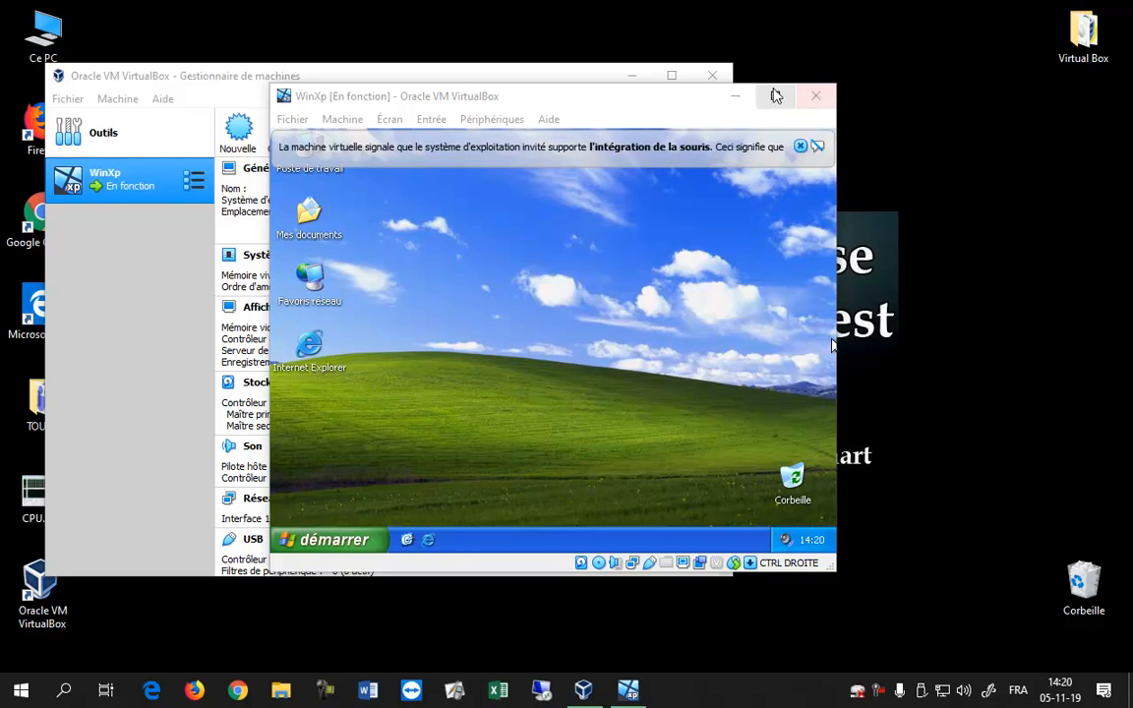
- Move the running WinXp machine window aside so the VirtualBox manager's machine details are uncovered
{"action": "left_click_drag", "start_coordinate": [633, 95], "coordinate": [800, 72]}
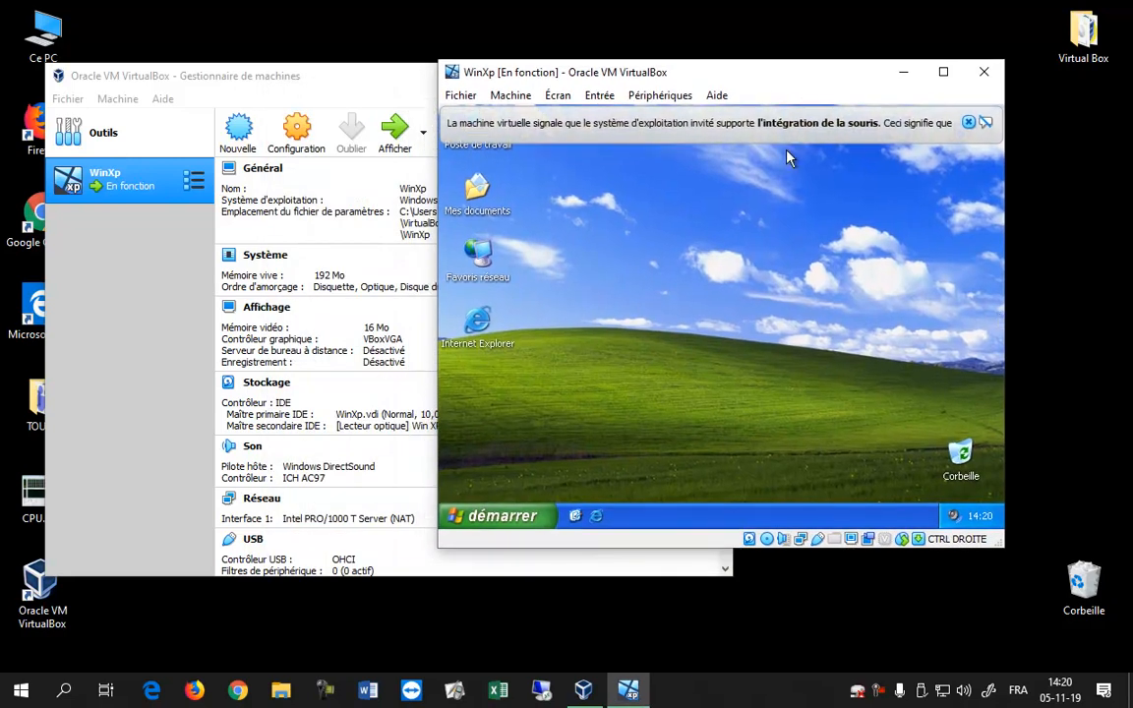
- Dismiss the mouse integration notice and view the Windows XP Start menu, shifting the WinXp machine window over the manager
{"action": "left_click", "coordinate": [969, 122]}
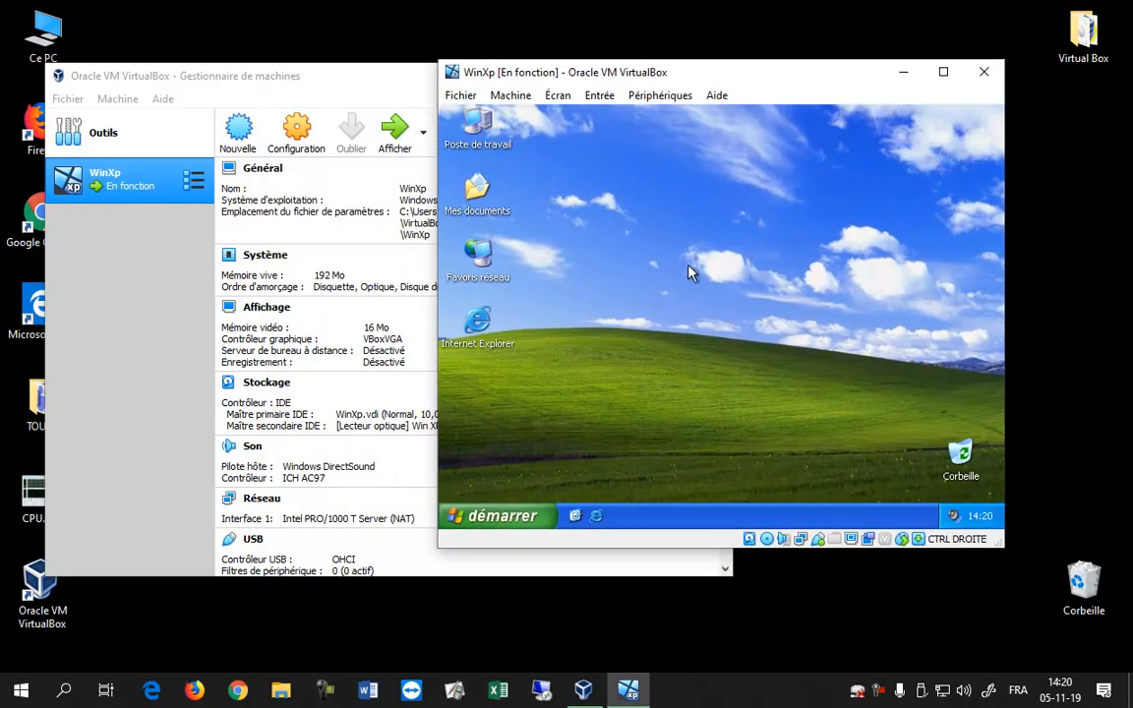
{"action": "left_click", "coordinate": [503, 517]}
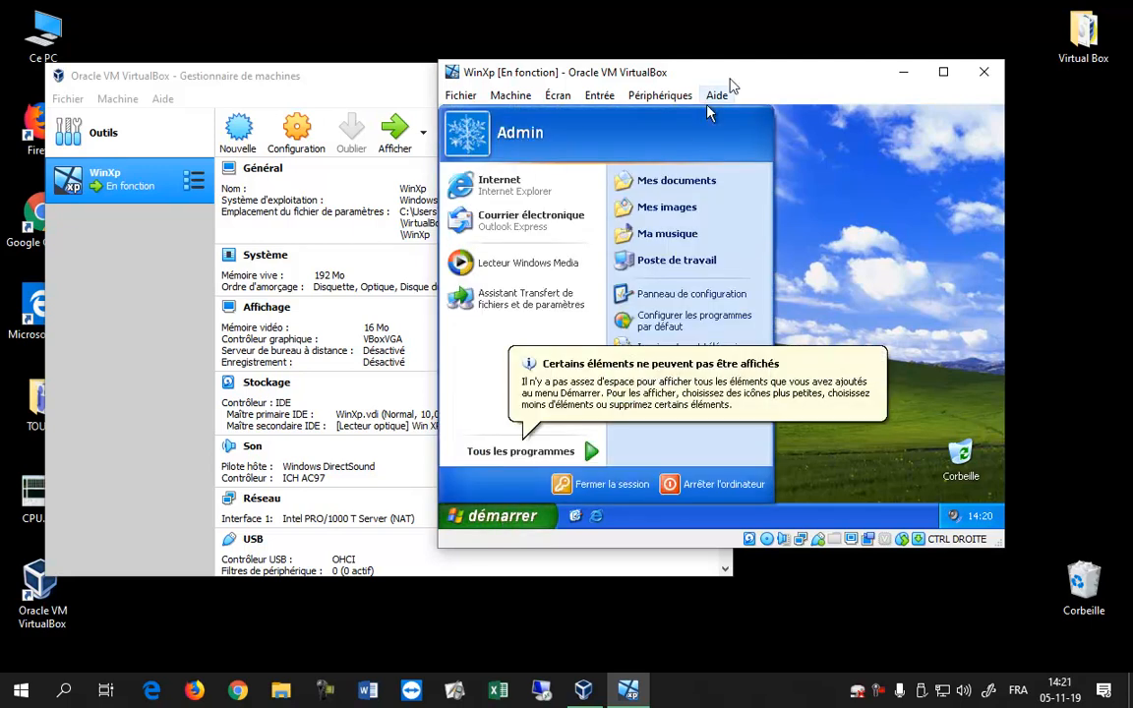
{"action": "left_click_drag", "start_coordinate": [755, 77], "coordinate": [616, 81]}
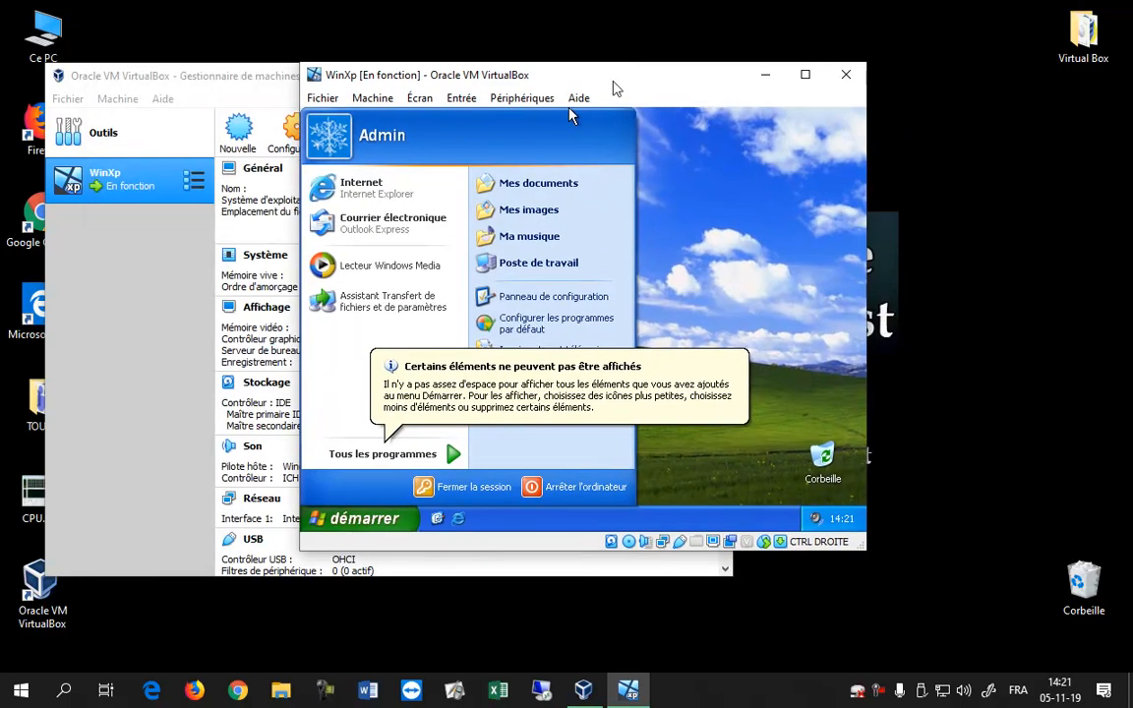
{"action": "left_click", "coordinate": [729, 298]}
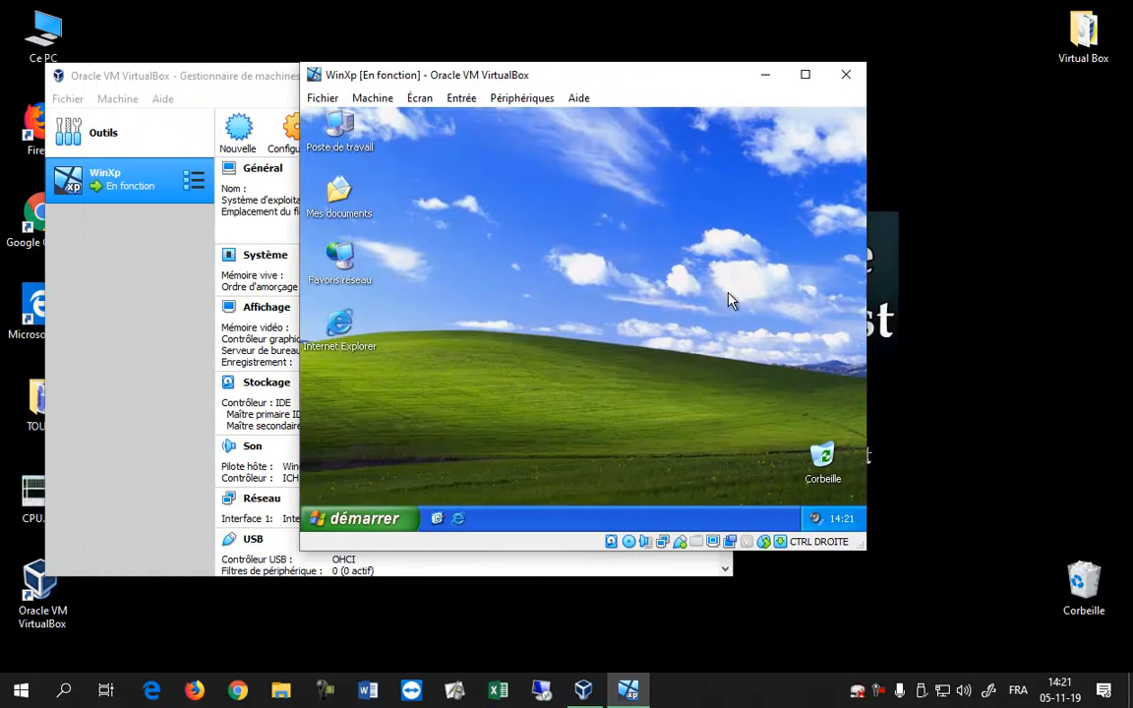
- Set the Windows XP guest's screen resolution to 1024 by 768 pixels in its display properties and keep the setting
{"action": "right_click", "coordinate": [571, 277]}
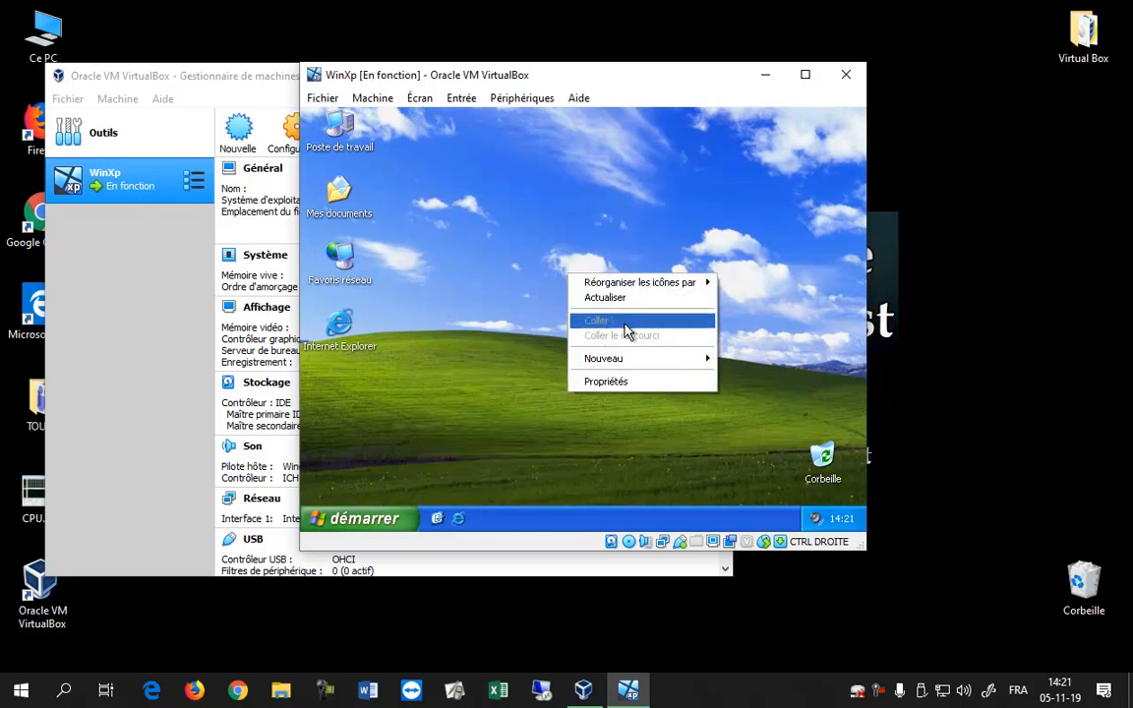
{"action": "left_click", "coordinate": [627, 382]}
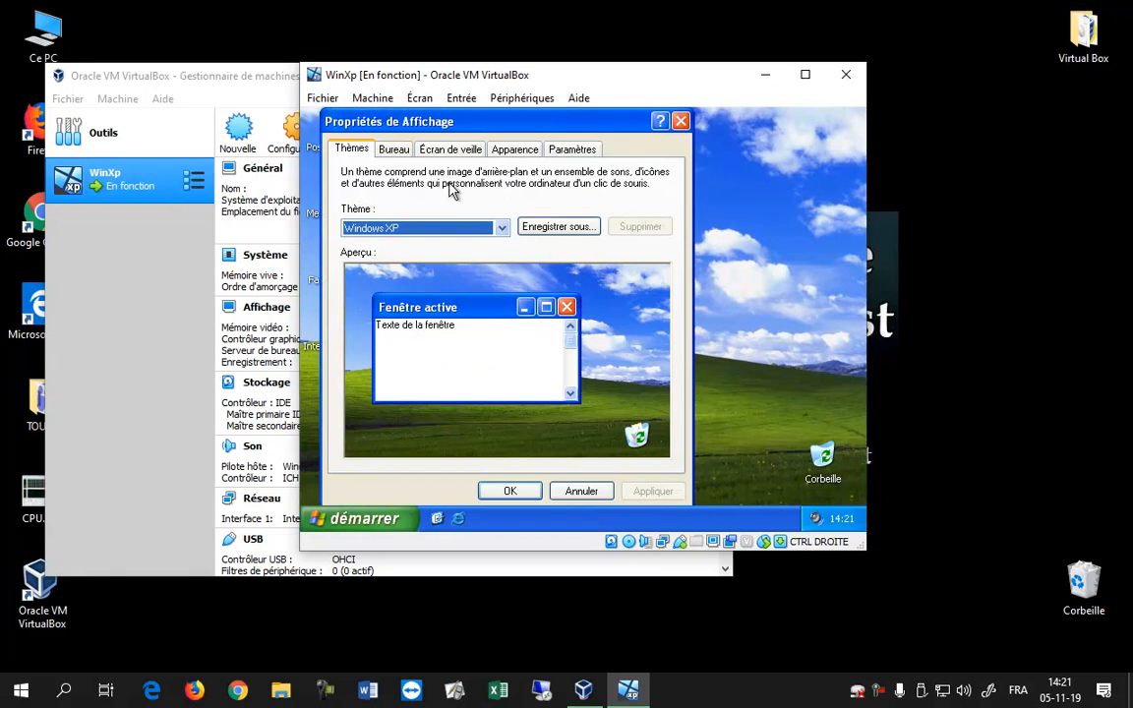
{"action": "left_click", "coordinate": [392, 148]}
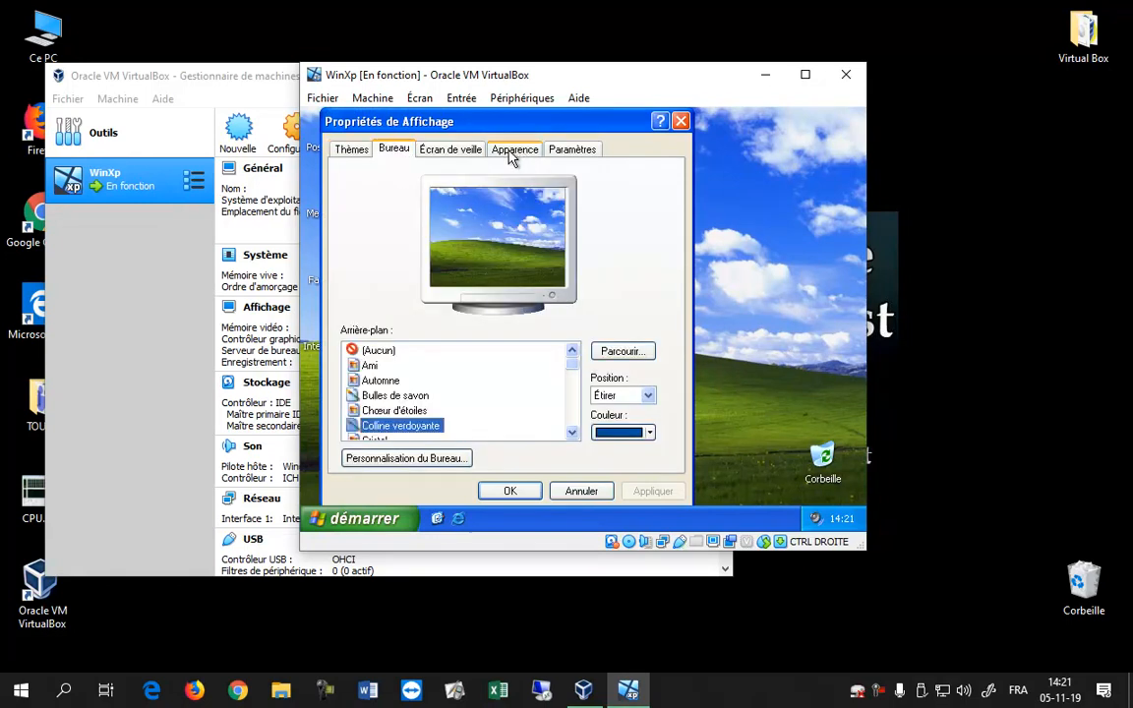
{"action": "left_click", "coordinate": [513, 152]}
{"action": "left_click", "coordinate": [573, 149]}
{"action": "left_click_drag", "start_coordinate": [391, 401], "coordinate": [413, 411]}
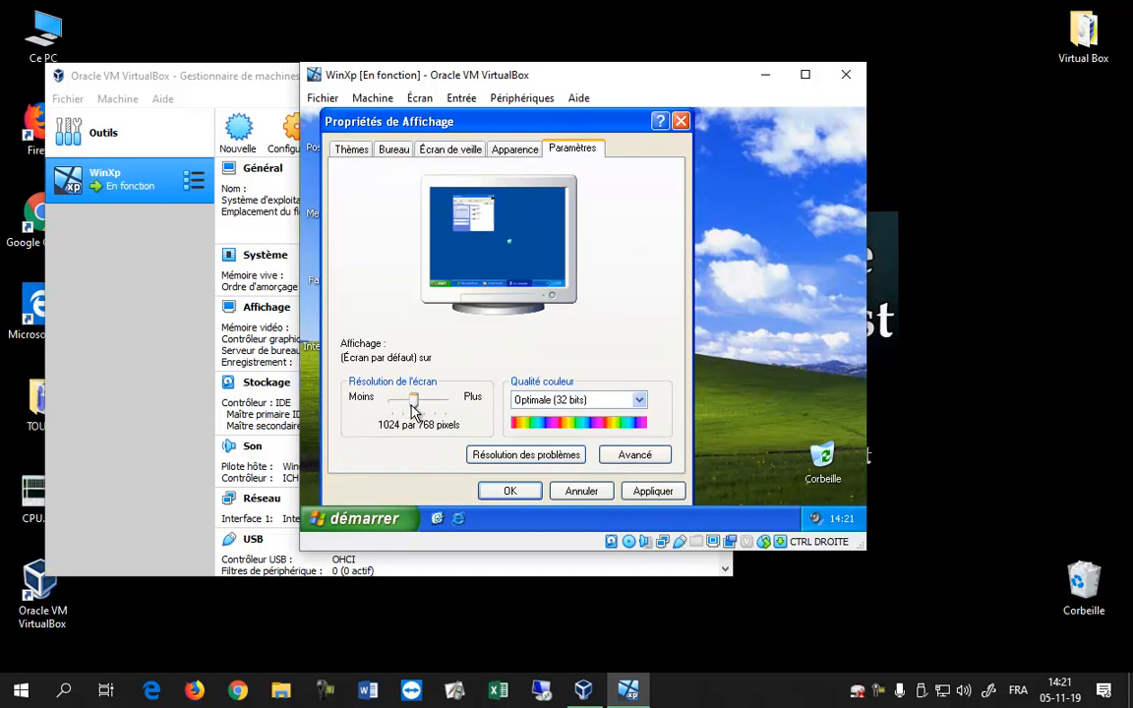
{"action": "left_click", "coordinate": [634, 492]}
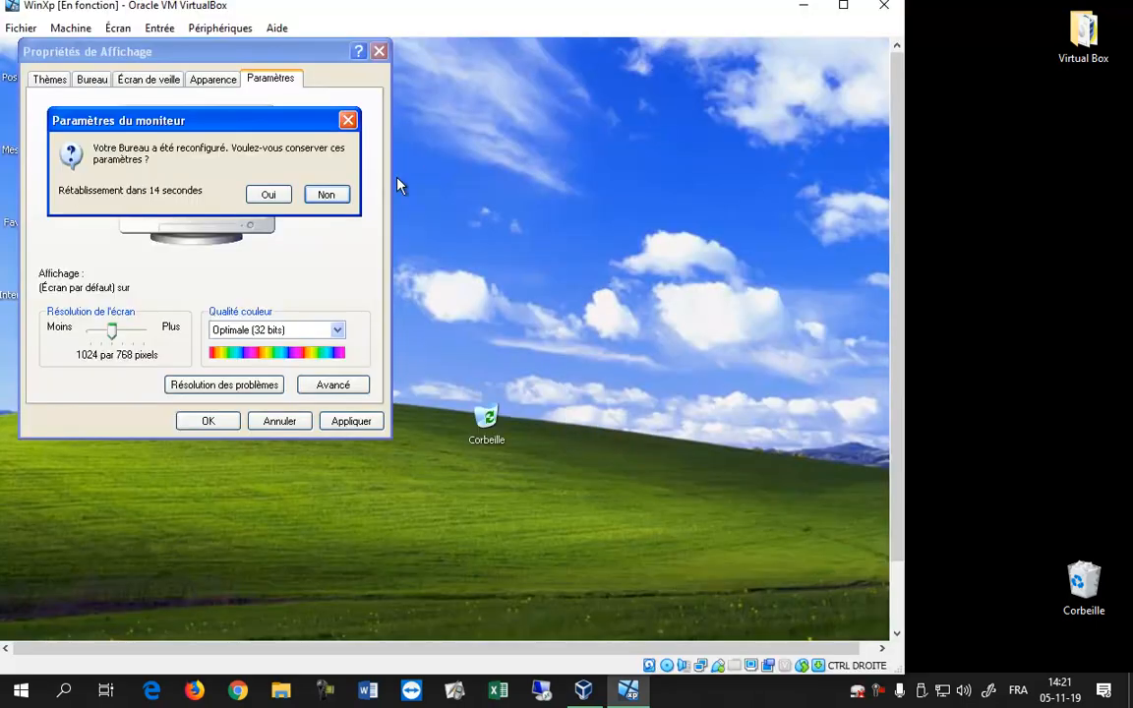
{"action": "left_click", "coordinate": [266, 195]}
- Set the guest's screen resolution to 800 by 600 pixels, keep it, and move the machine window back beside the manager's machine list
{"action": "left_click_drag", "start_coordinate": [104, 331], "coordinate": [90, 329]}
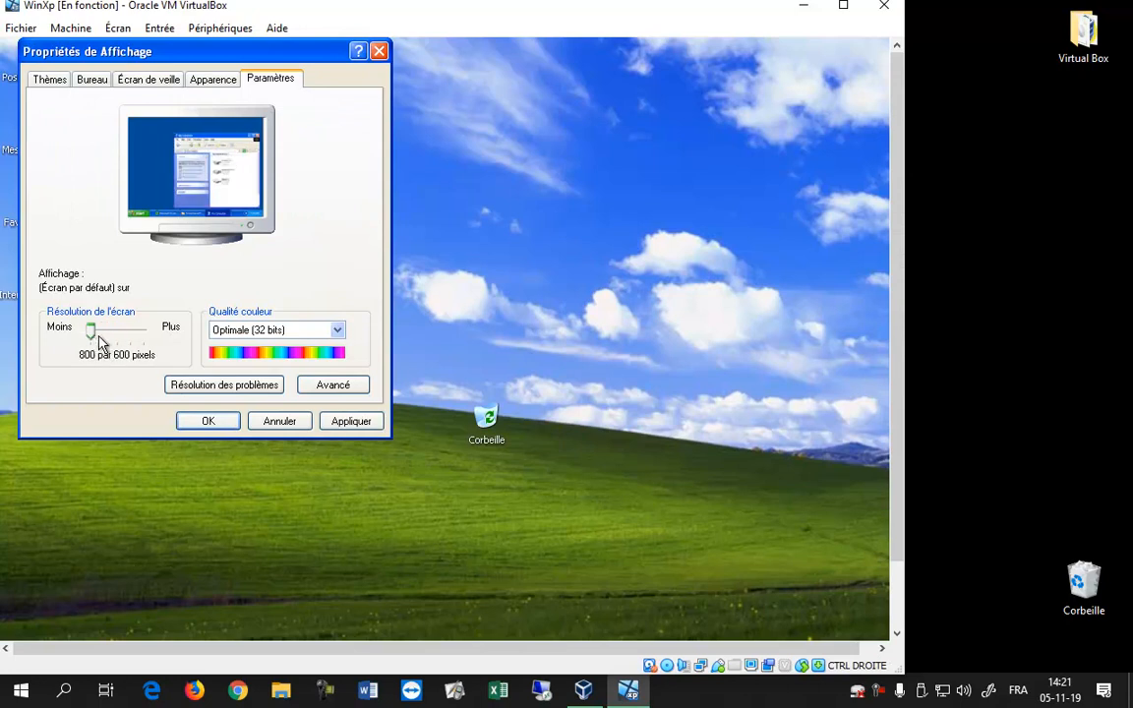
{"action": "left_click", "coordinate": [347, 425]}
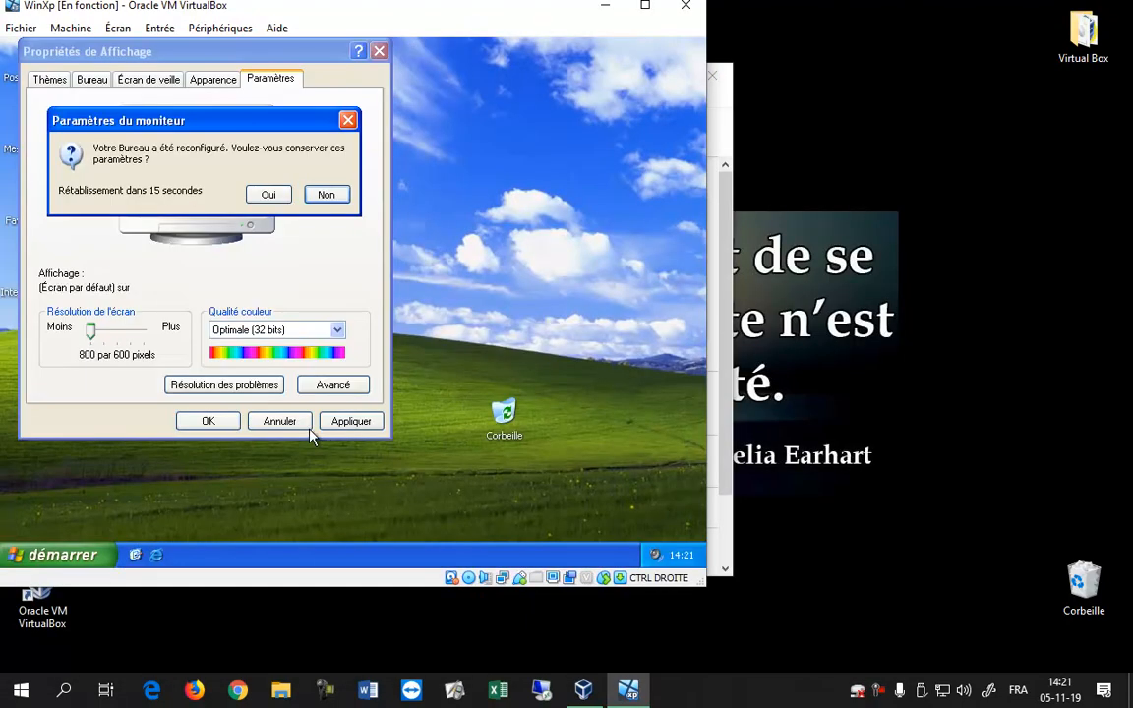
{"action": "left_click", "coordinate": [262, 194]}
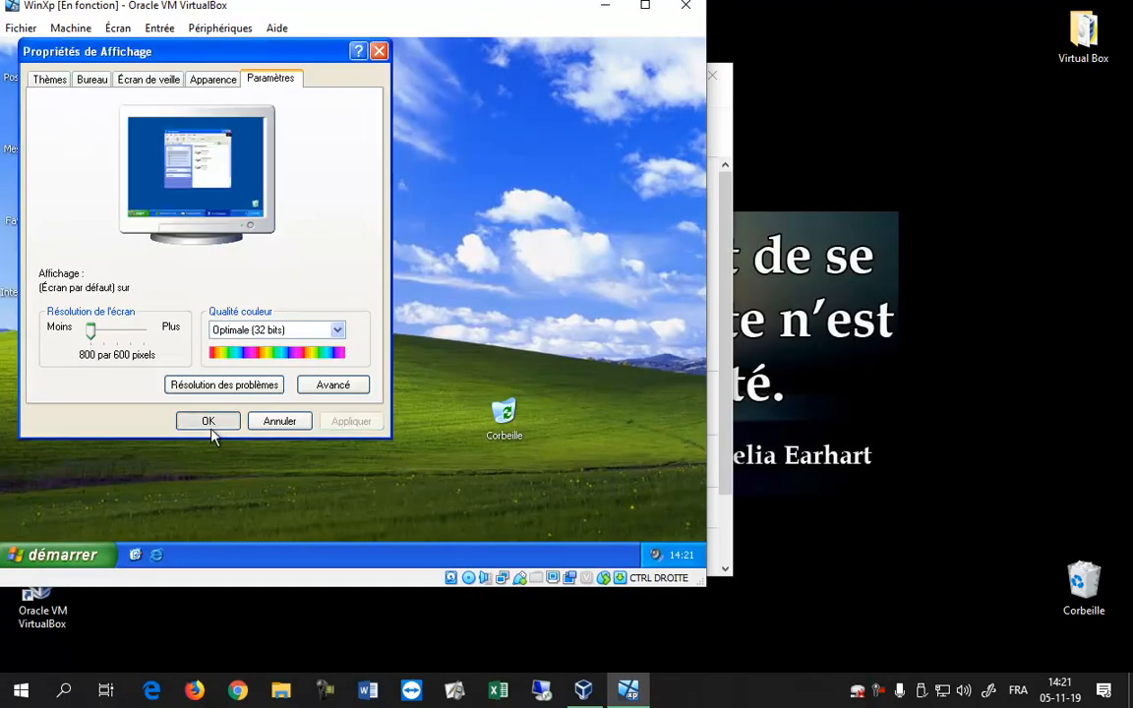
{"action": "left_click", "coordinate": [207, 421]}
{"action": "left_click_drag", "start_coordinate": [425, 8], "coordinate": [756, 49]}
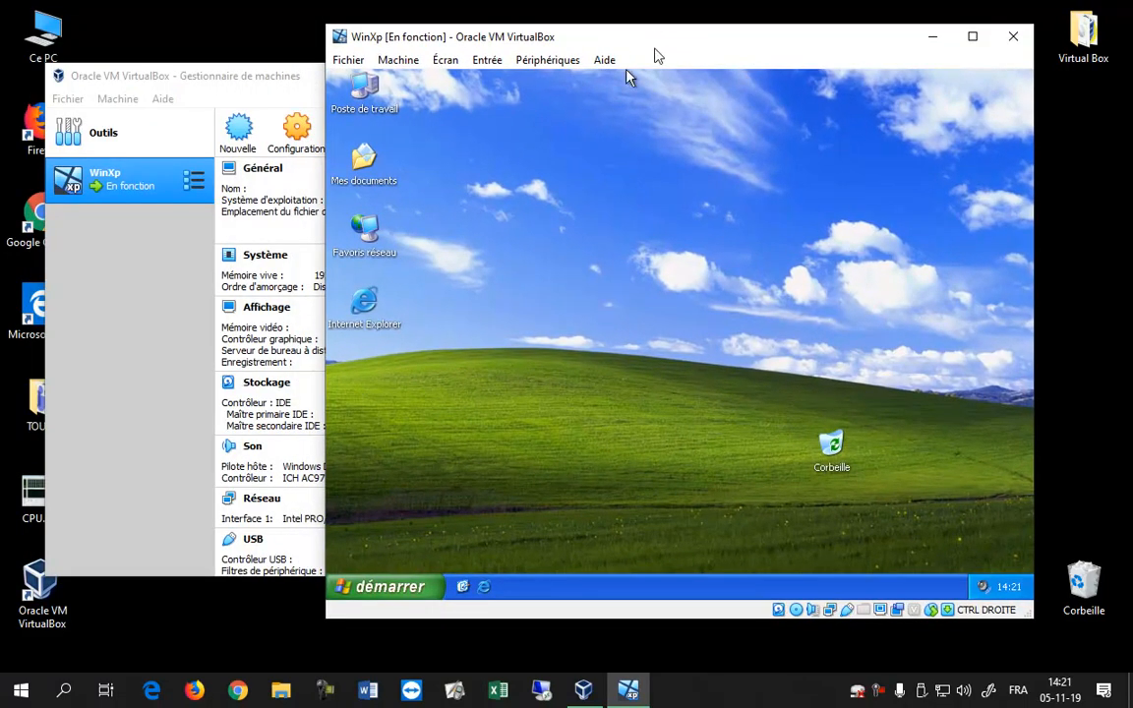
{"action": "left_click_drag", "start_coordinate": [661, 52], "coordinate": [759, 59]}
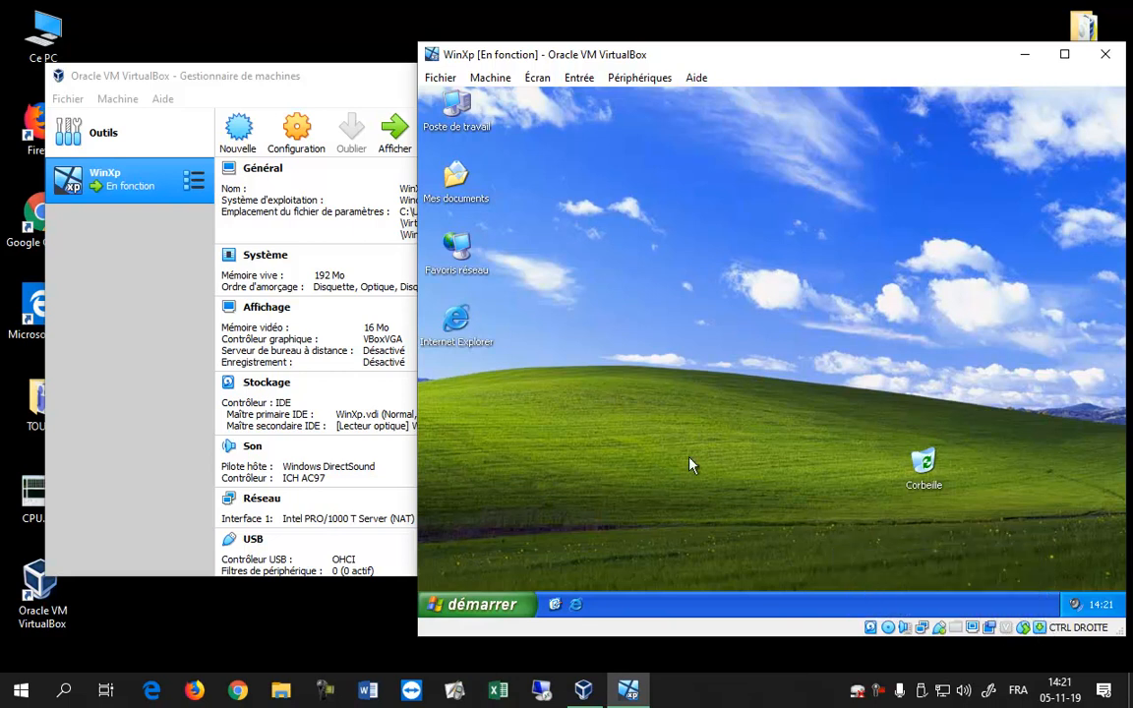
- Look through the running machine's screen and peripheral options, including USB, shared folders and shared clipboard
{"action": "left_click", "coordinate": [438, 78]}
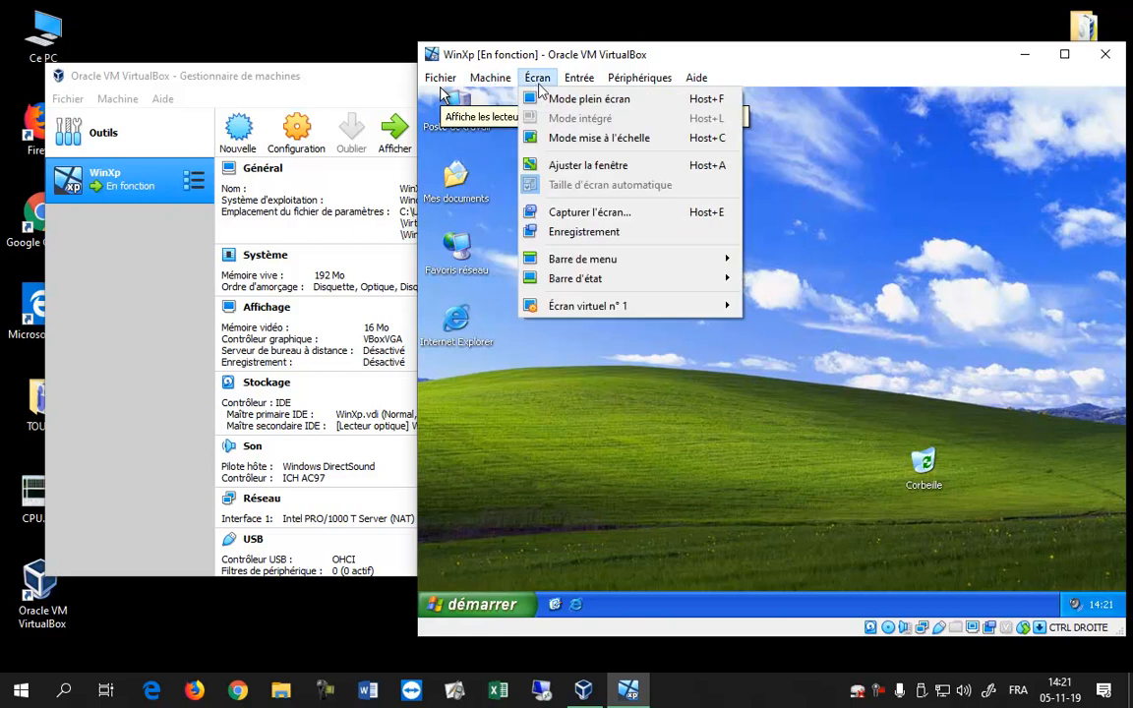
{"action": "mouse_move", "coordinate": [638, 87]}
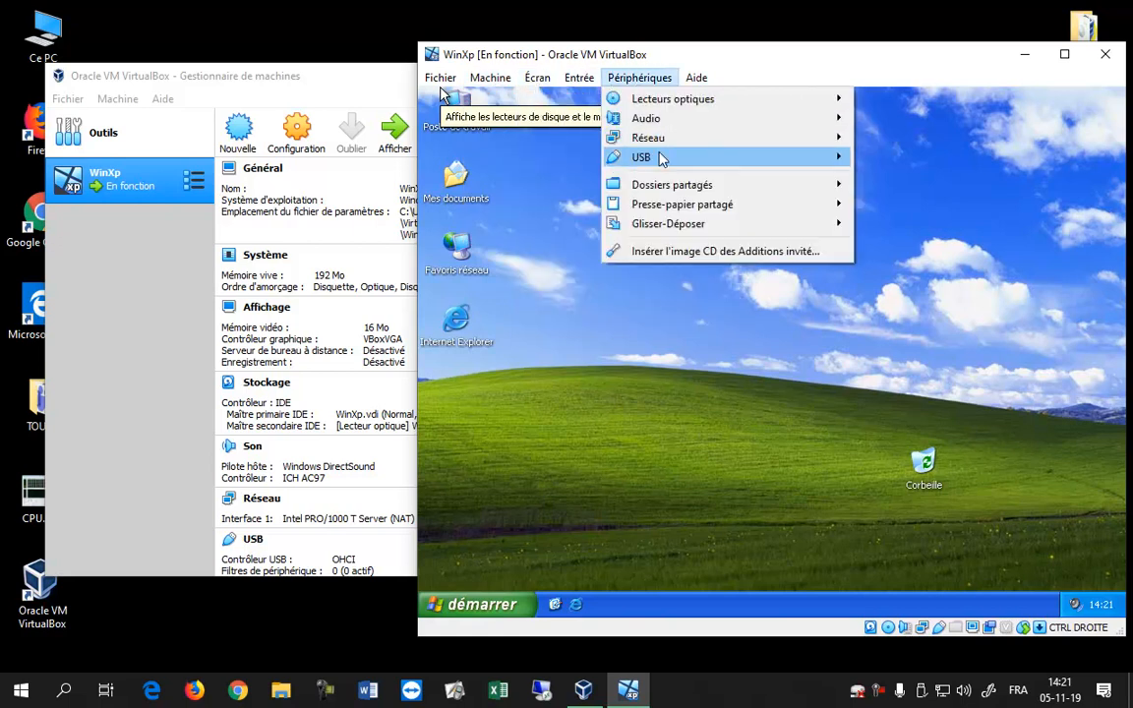
{"action": "mouse_move", "coordinate": [662, 159]}
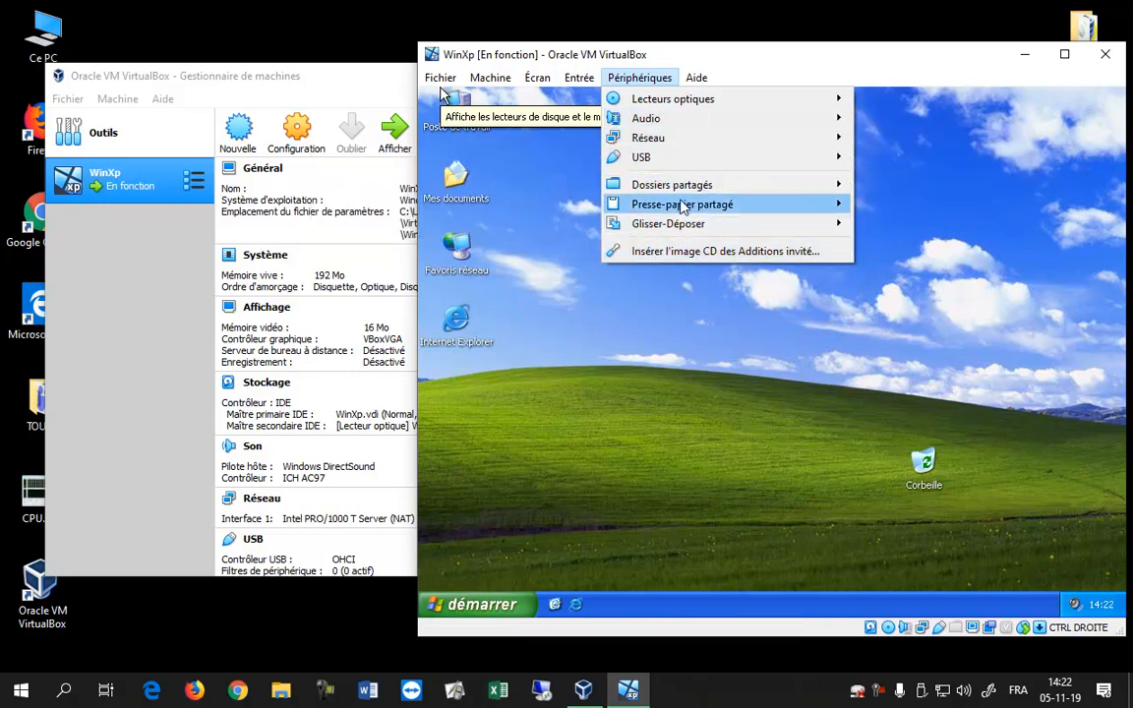
{"action": "mouse_move", "coordinate": [686, 193]}
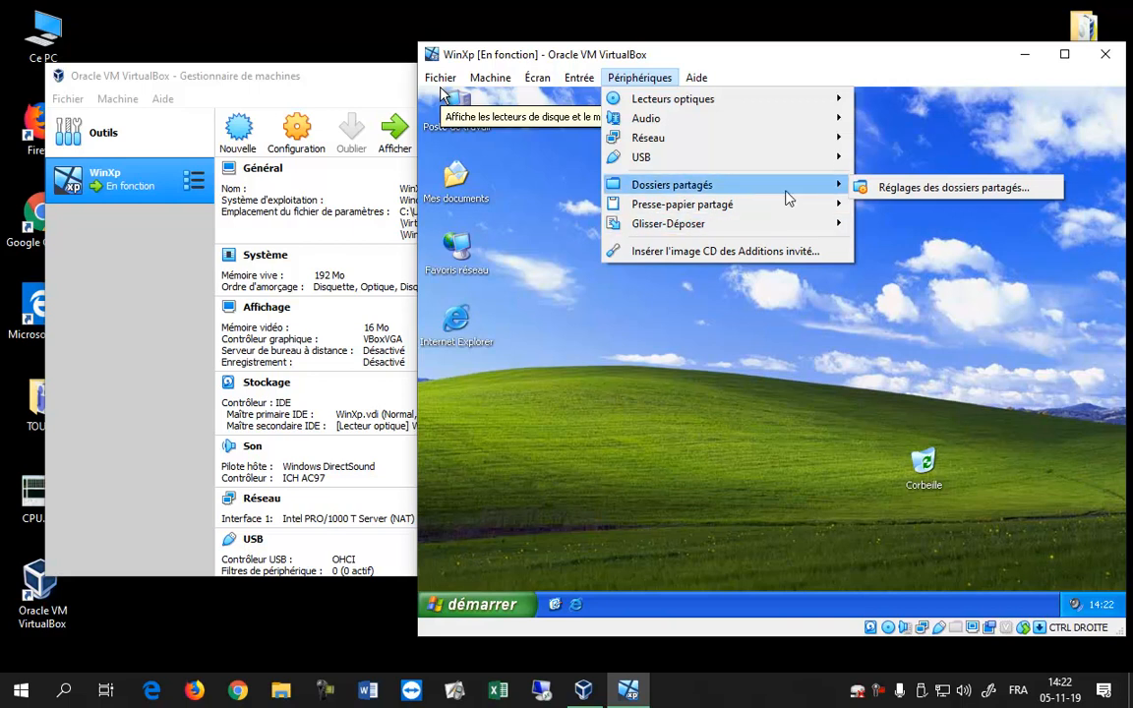
{"action": "left_click", "coordinate": [655, 436]}
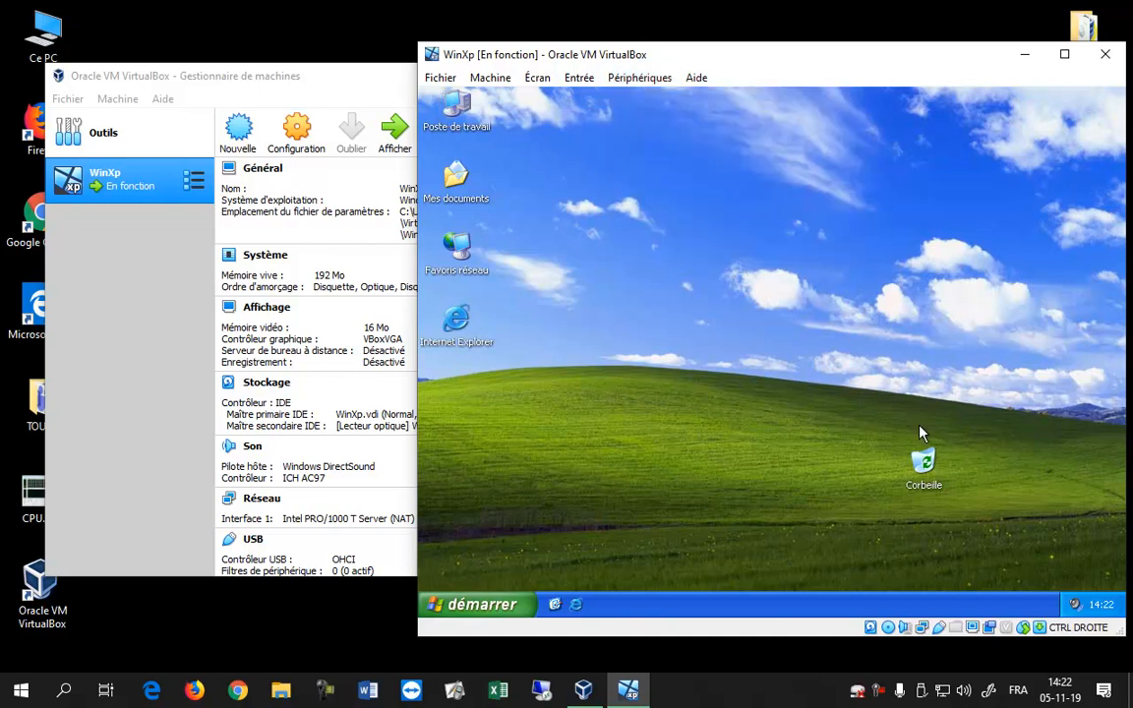
- Move the Corbeille icon to the lower-right corner of the XP desktop and reposition the machine window
{"action": "left_click_drag", "start_coordinate": [925, 465], "coordinate": [1080, 538]}
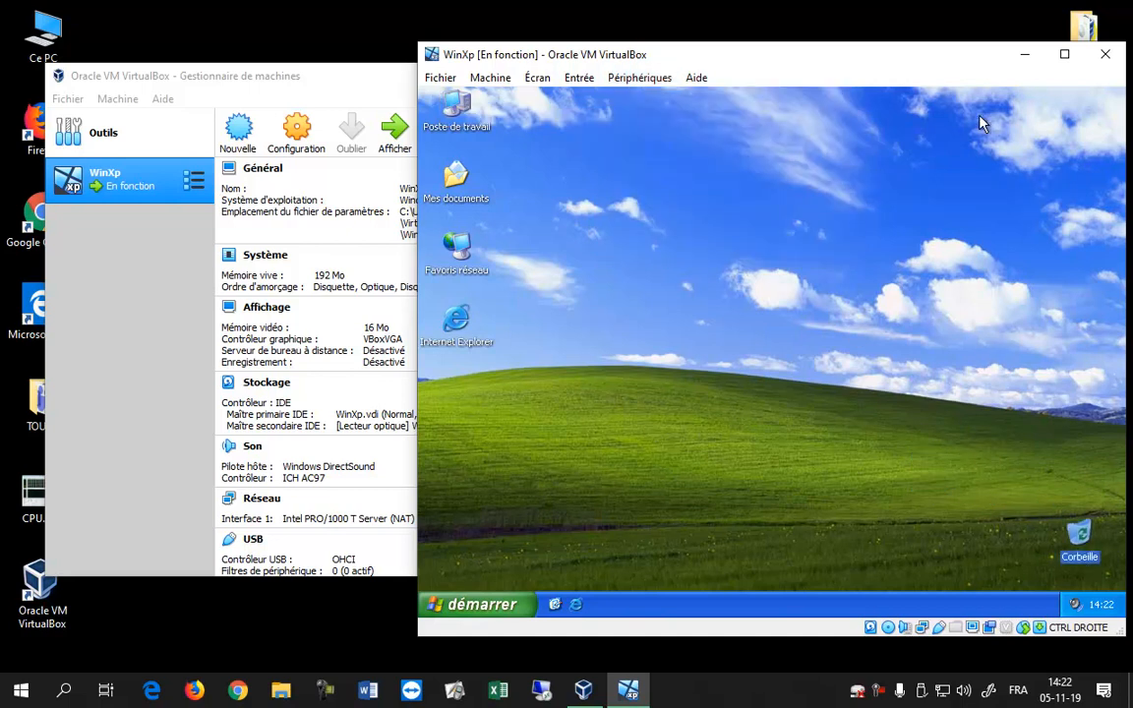
{"action": "left_click_drag", "start_coordinate": [868, 60], "coordinate": [807, 62]}
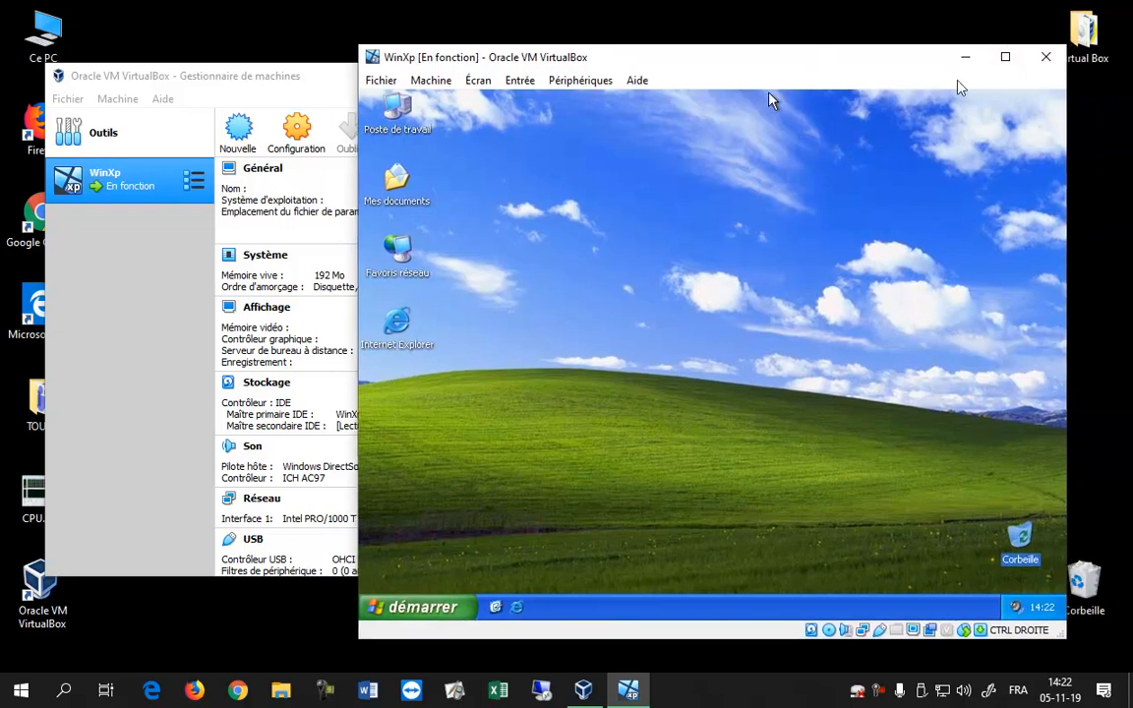
- Cancel closing the virtual machine from its window and shut down Windows XP from within the guest instead
{"action": "left_click", "coordinate": [1045, 61]}
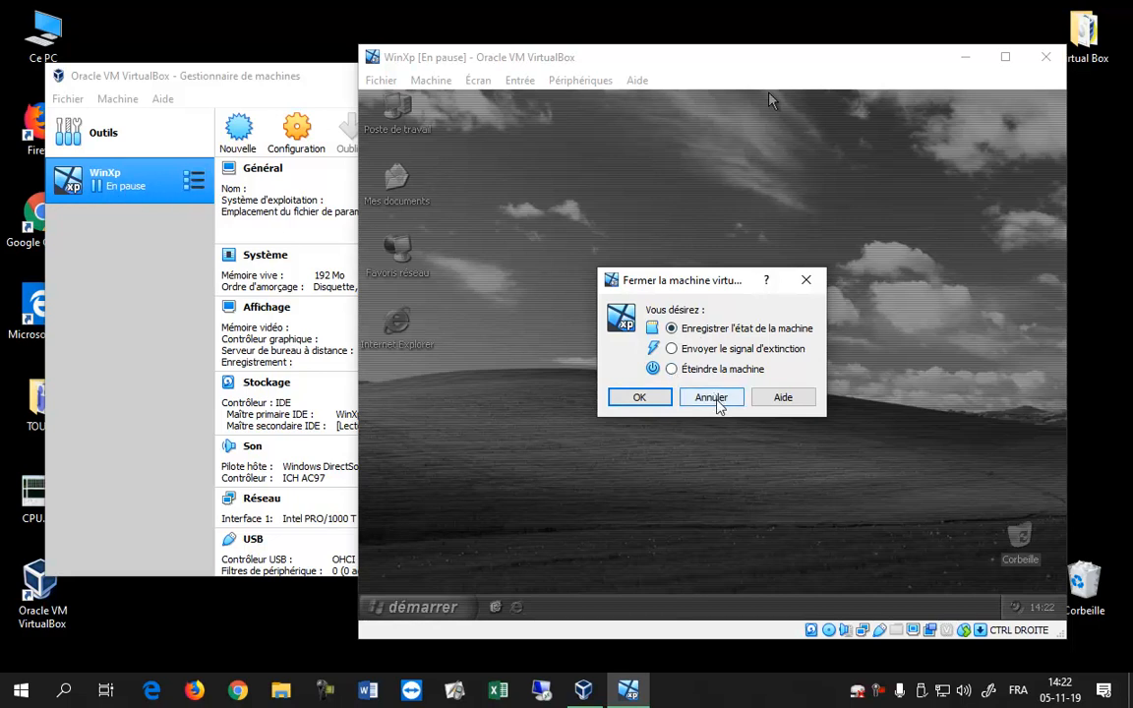
{"action": "left_click", "coordinate": [713, 398]}
{"action": "left_click", "coordinate": [443, 610]}
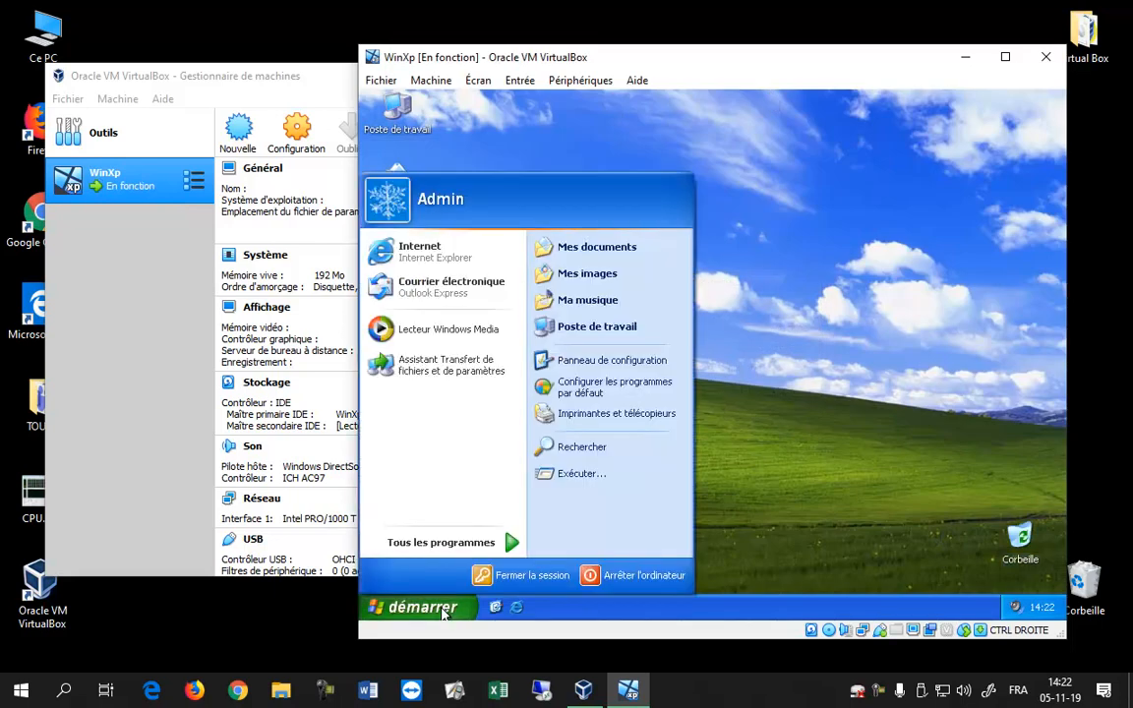
{"action": "left_click", "coordinate": [645, 578]}
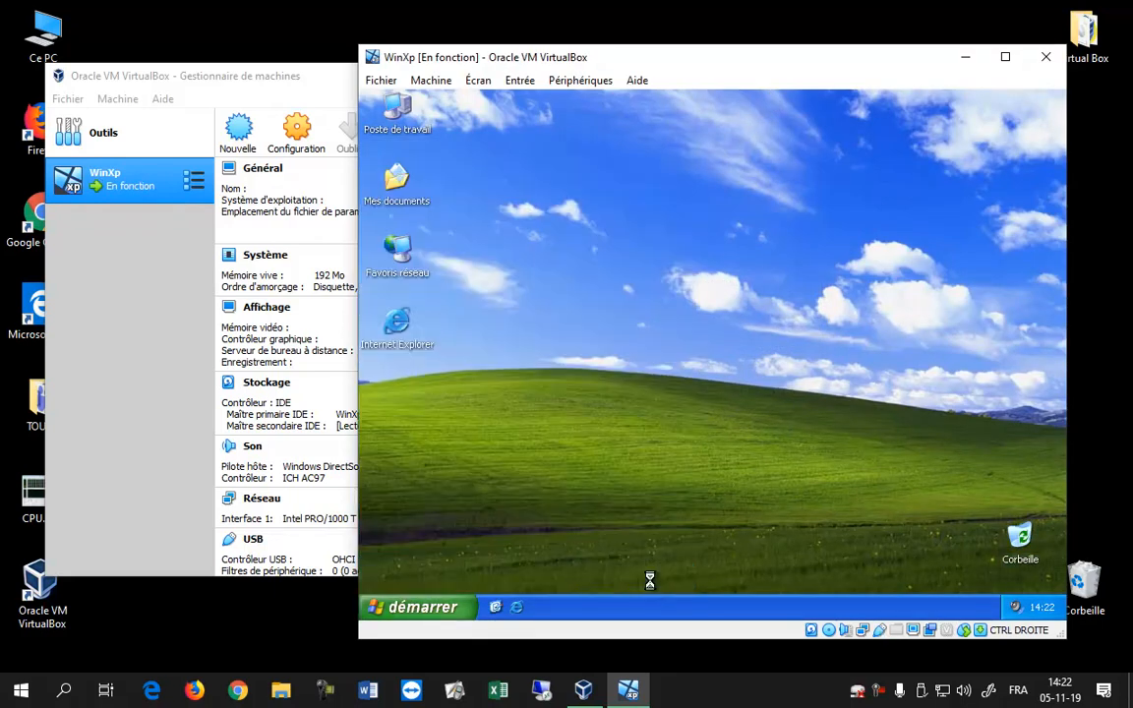
{"action": "left_click", "coordinate": [715, 297]}
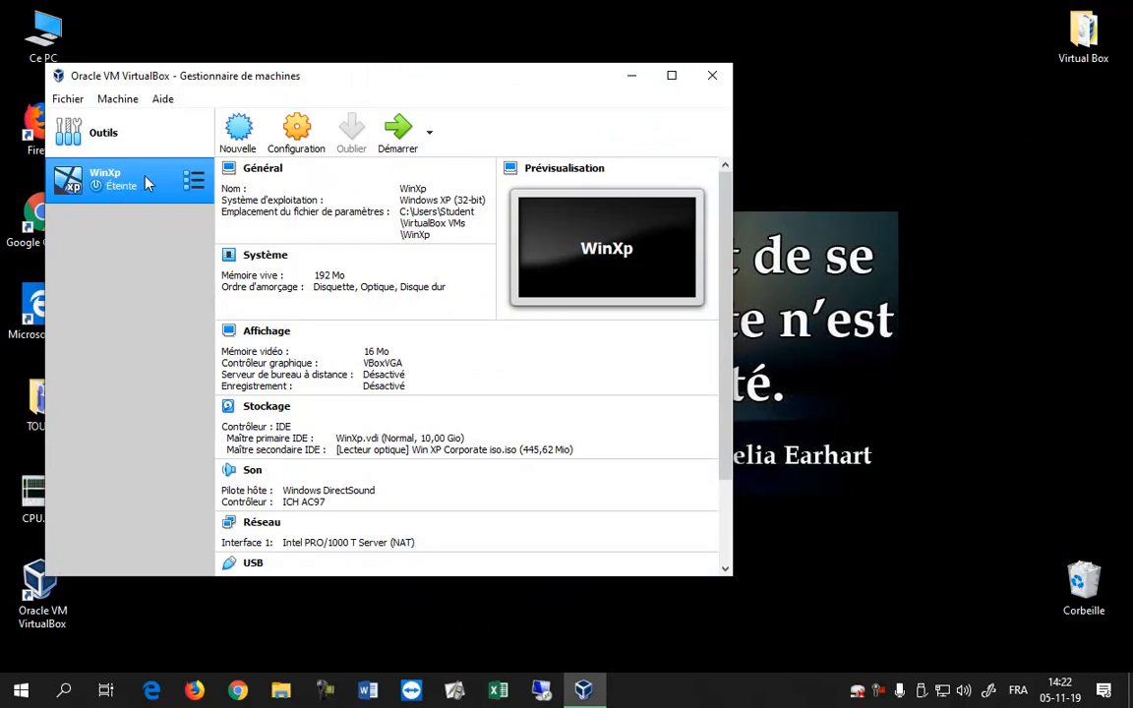
- Reposition the VirtualBox manager window and start the WinXp virtual machine again
{"action": "left_click_drag", "start_coordinate": [412, 93], "coordinate": [652, 70]}
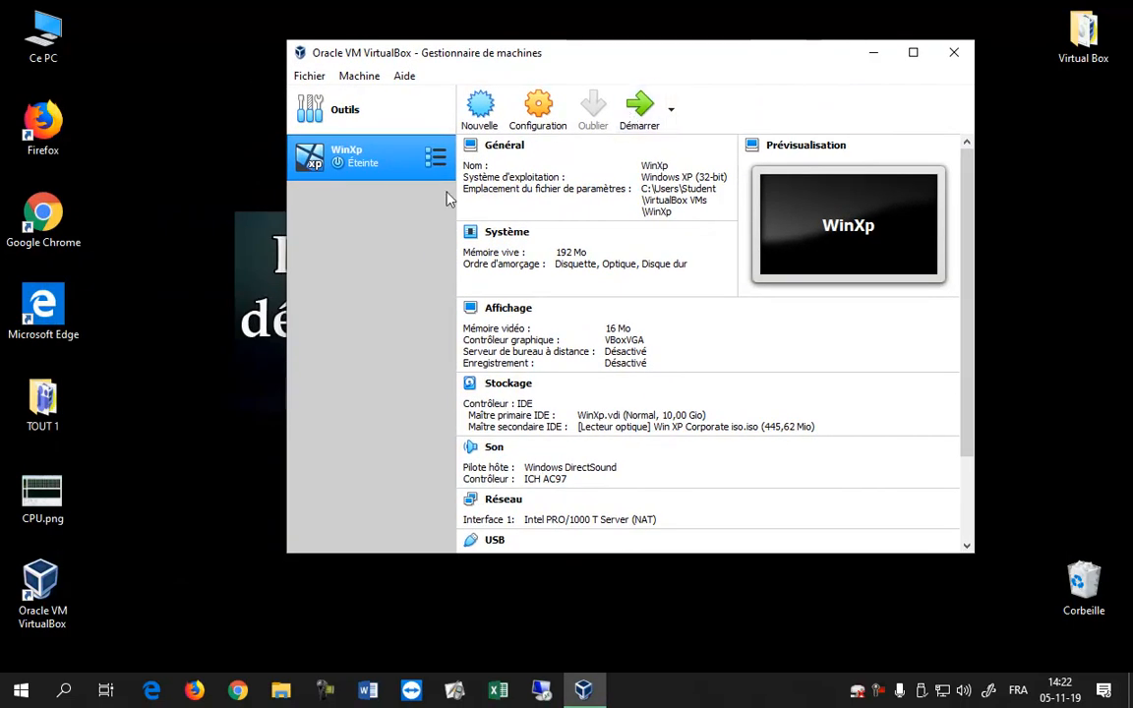
{"action": "left_click", "coordinate": [633, 117]}
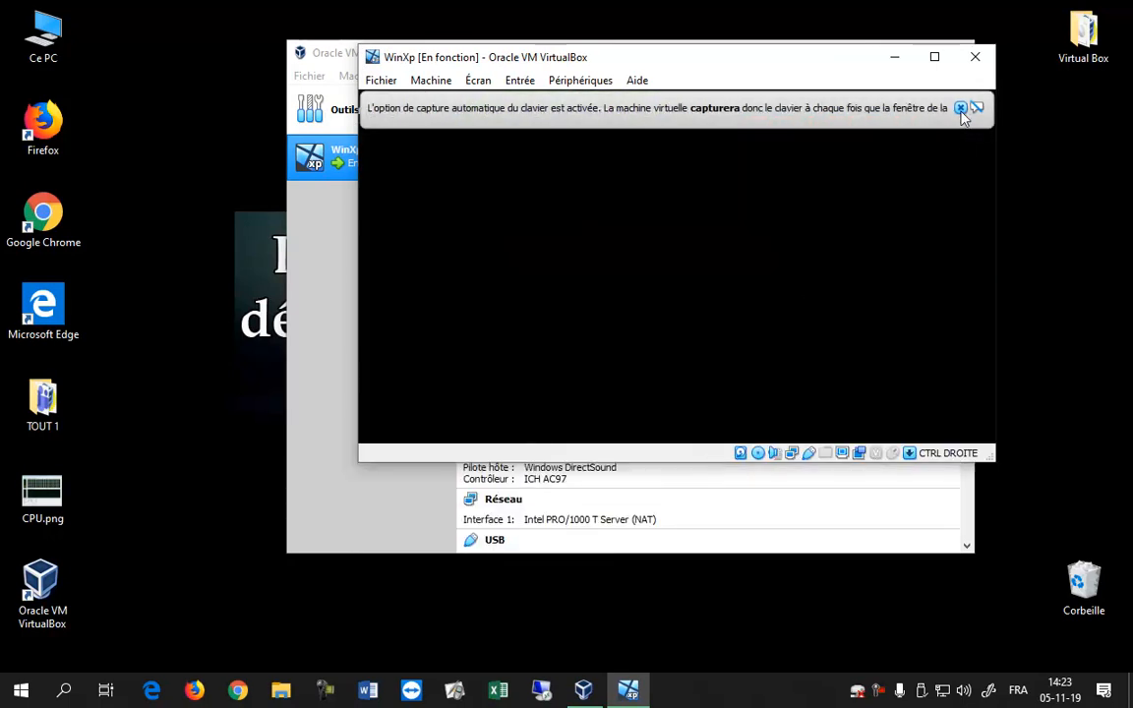
{"action": "key", "text": "Return"}
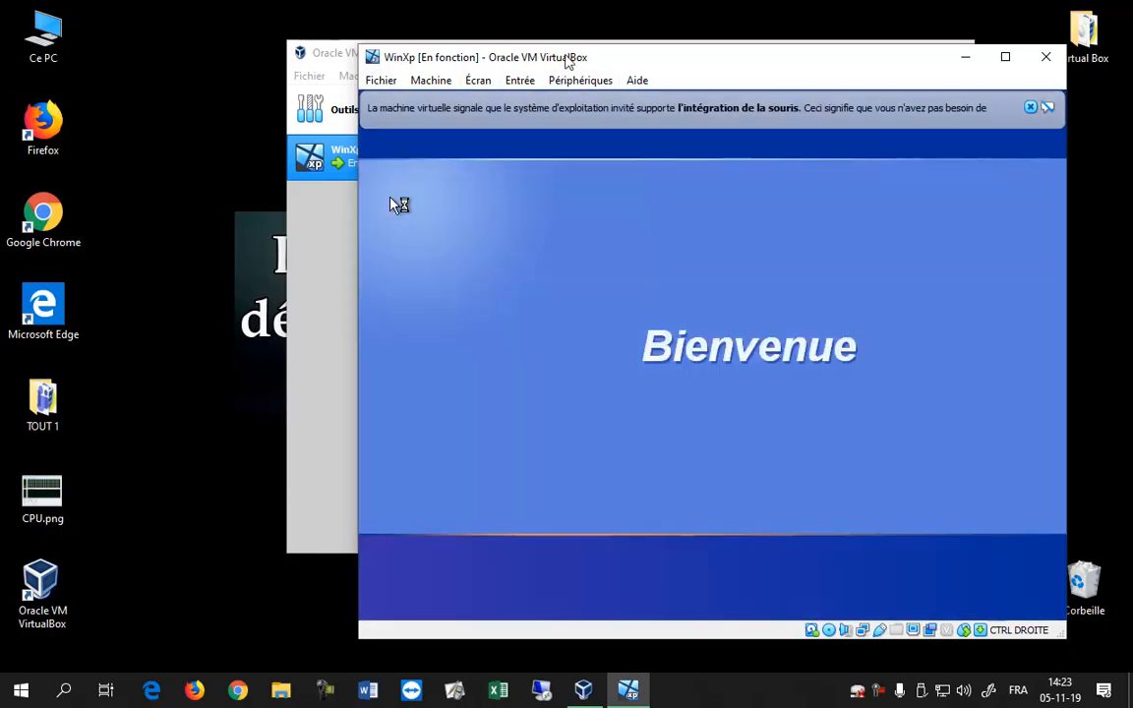
- Arrange the VirtualBox manager and the running WinXp window so the machine list and the XP desktop are both in view
{"action": "left_click_drag", "start_coordinate": [569, 62], "coordinate": [646, 50]}
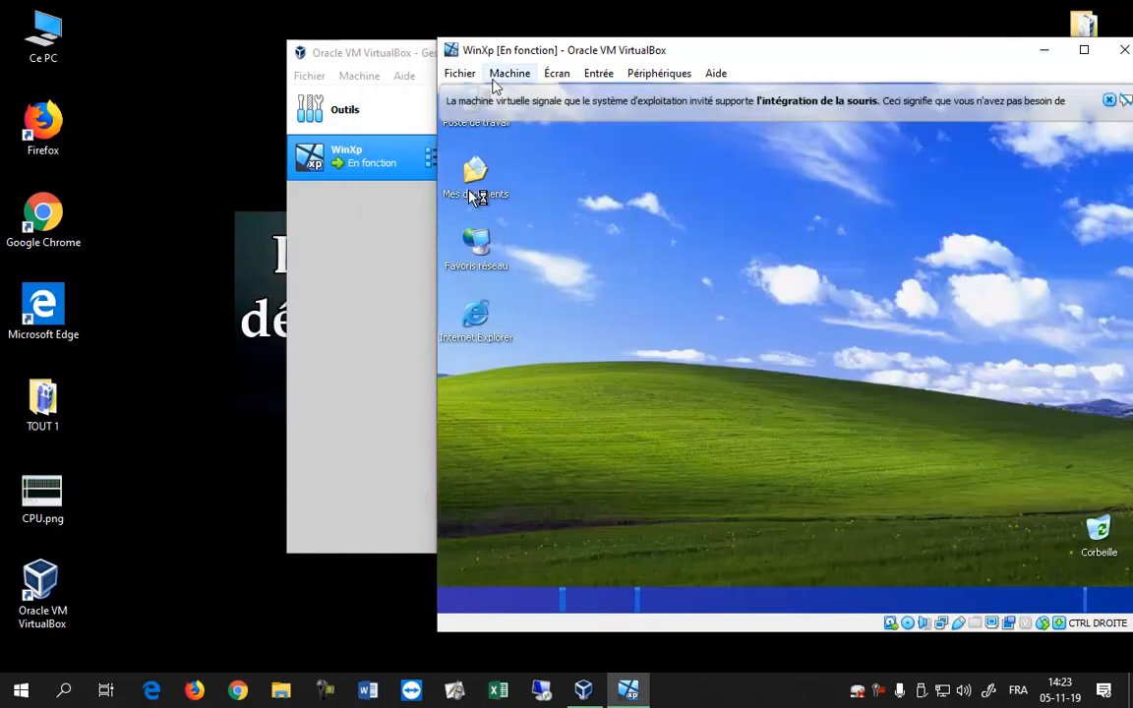
{"action": "left_click_drag", "start_coordinate": [410, 56], "coordinate": [127, 71]}
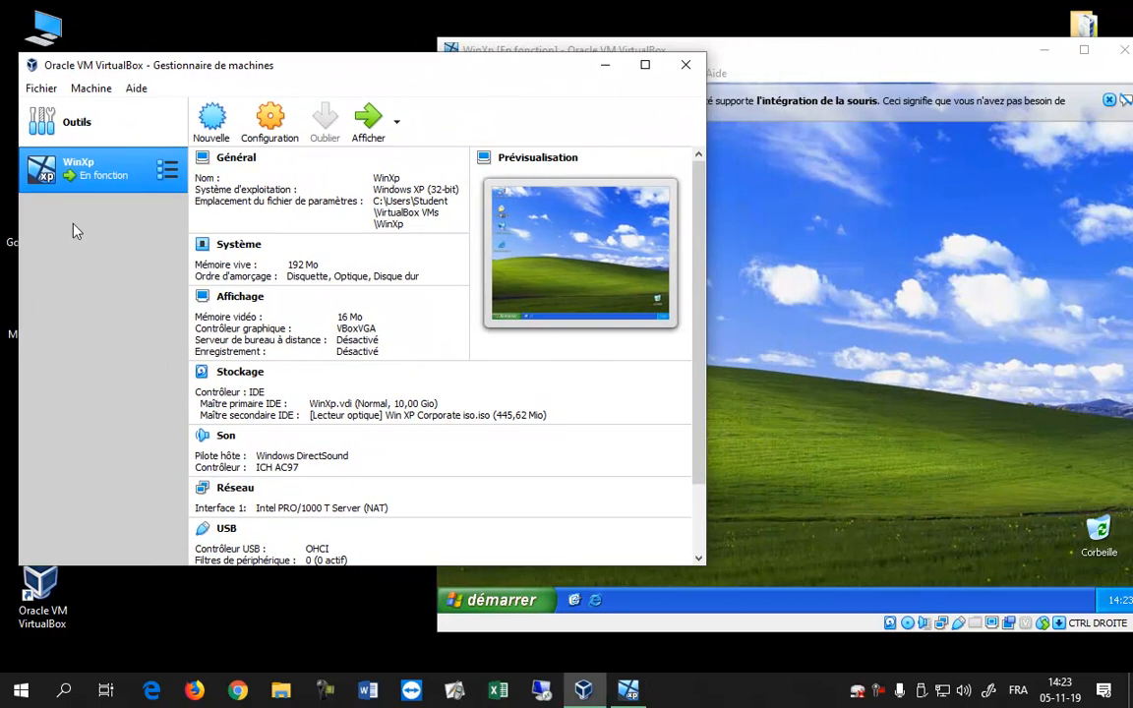
{"action": "left_click", "coordinate": [748, 49]}
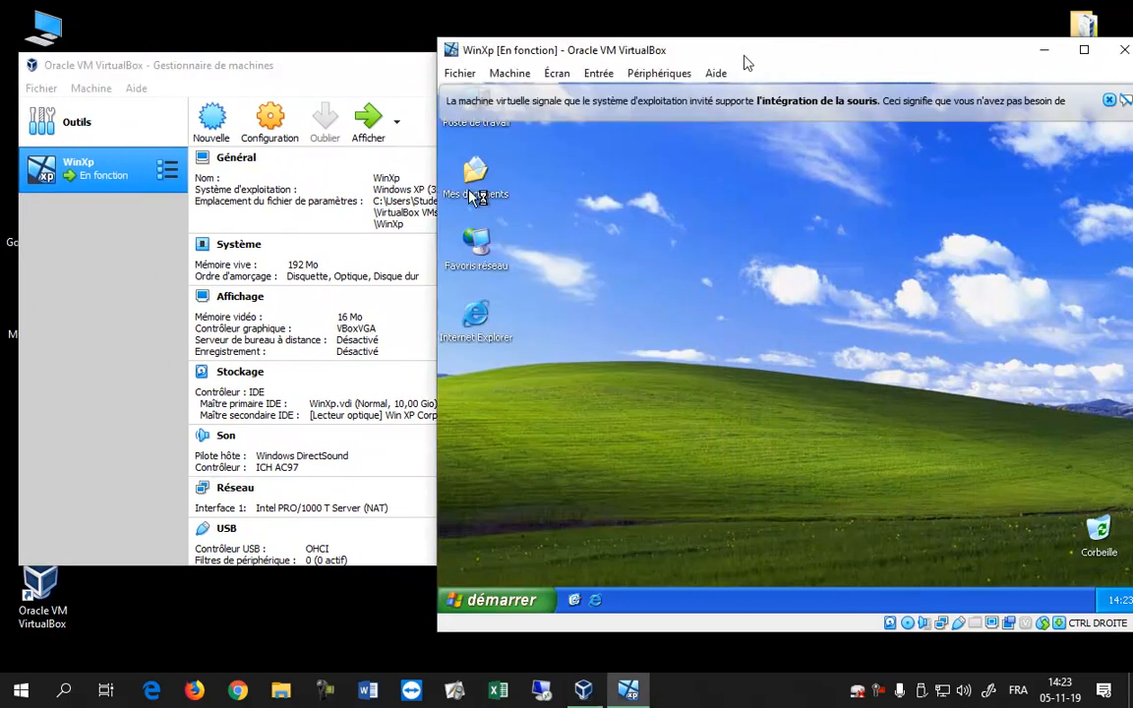
{"action": "left_click_drag", "start_coordinate": [746, 50], "coordinate": [640, 50]}
- Shut down the restarted Windows XP guest from its Start menu, confirming the power-off
{"action": "left_click", "coordinate": [422, 594]}
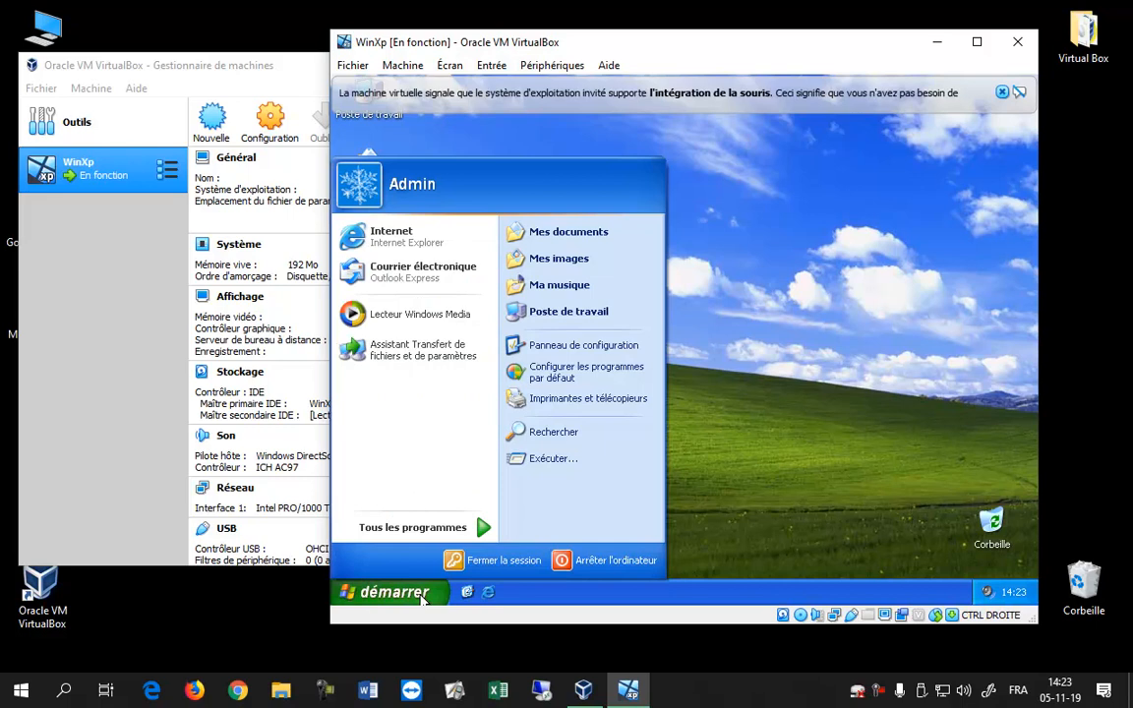
{"action": "left_click", "coordinate": [581, 562]}
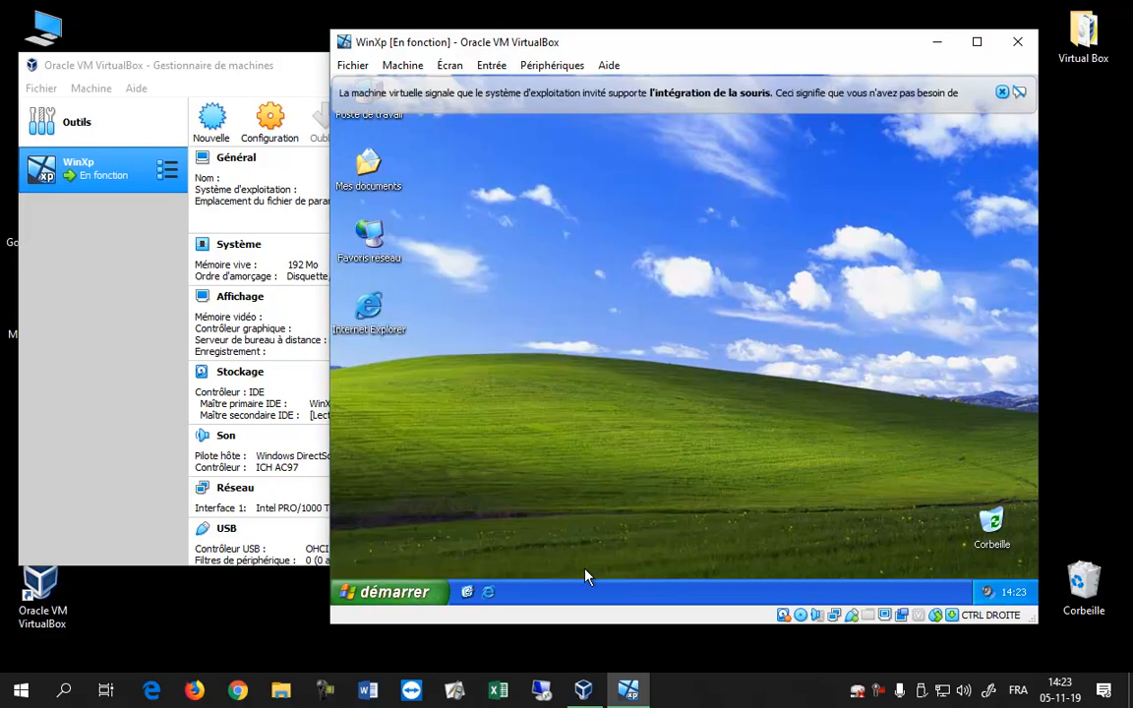
{"action": "left_click", "coordinate": [390, 589]}
{"action": "left_click", "coordinate": [612, 560]}
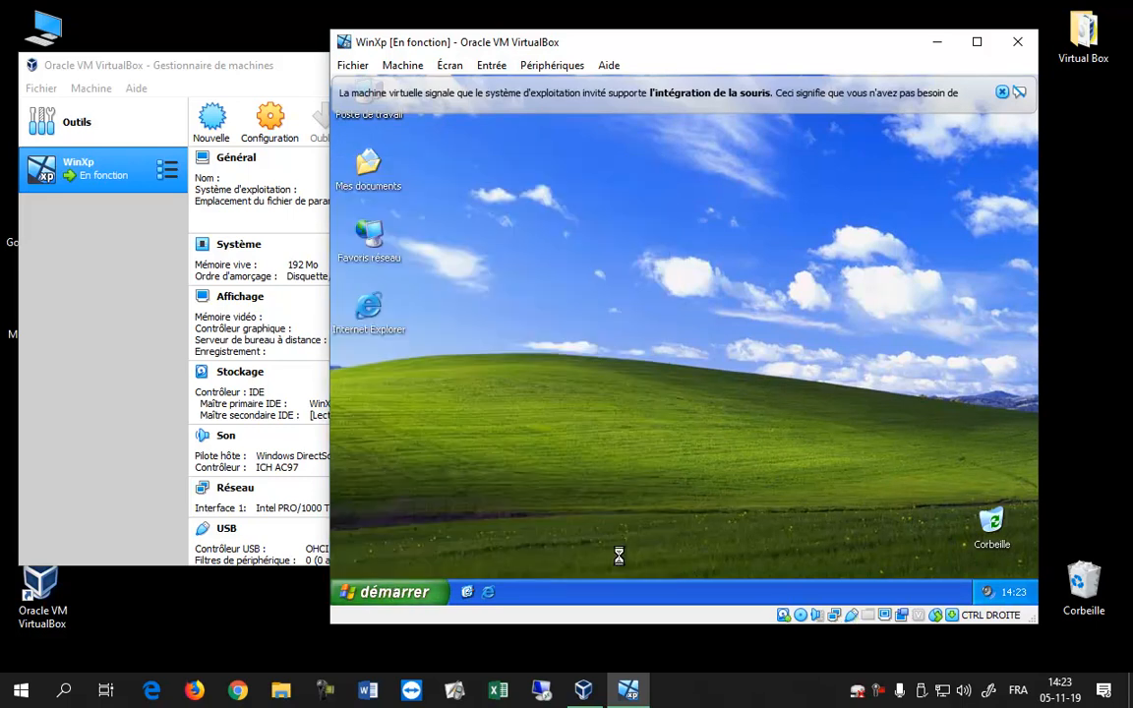
{"action": "left_click", "coordinate": [680, 285]}
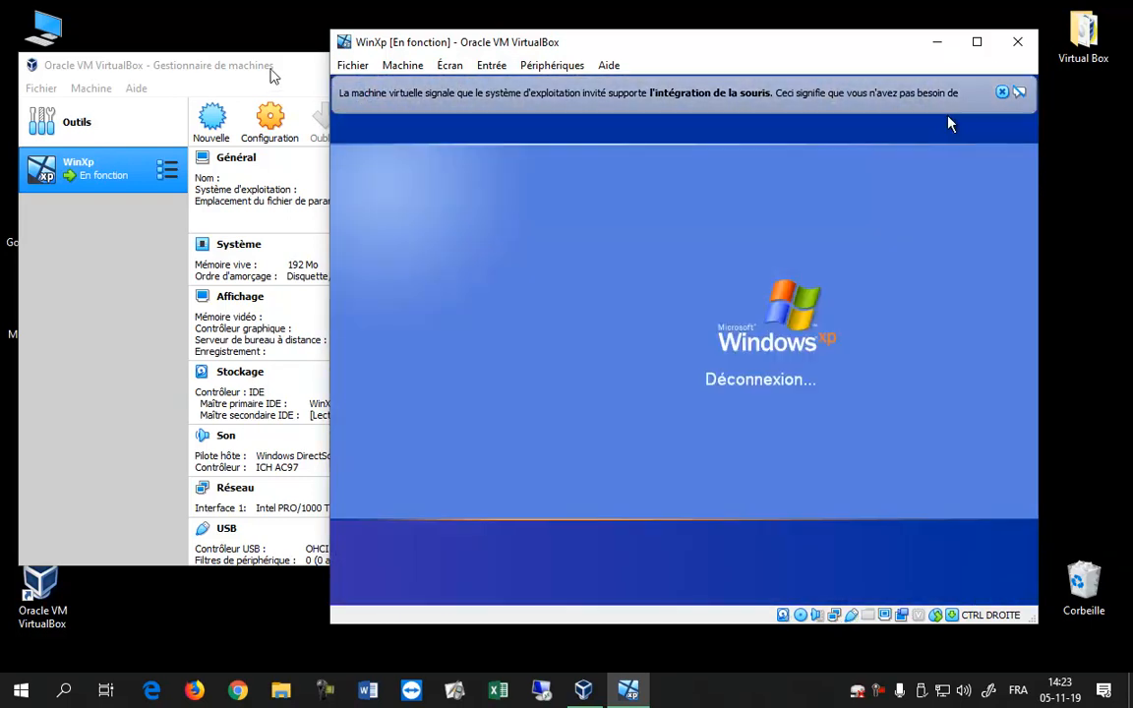
- Create a new virtual machine named Win7, type Microsoft Windows, version Windows 7 (32-bit), with 1024 MB of memory
{"action": "left_click_drag", "start_coordinate": [271, 69], "coordinate": [434, 81]}
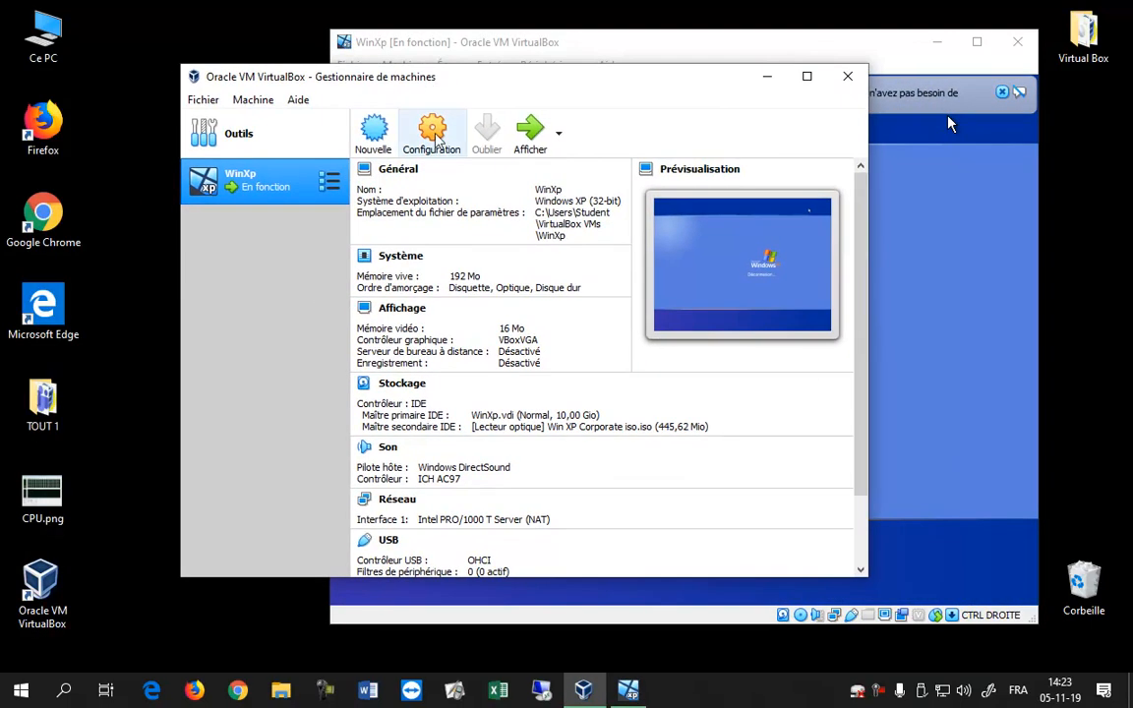
{"action": "left_click", "coordinate": [373, 138]}
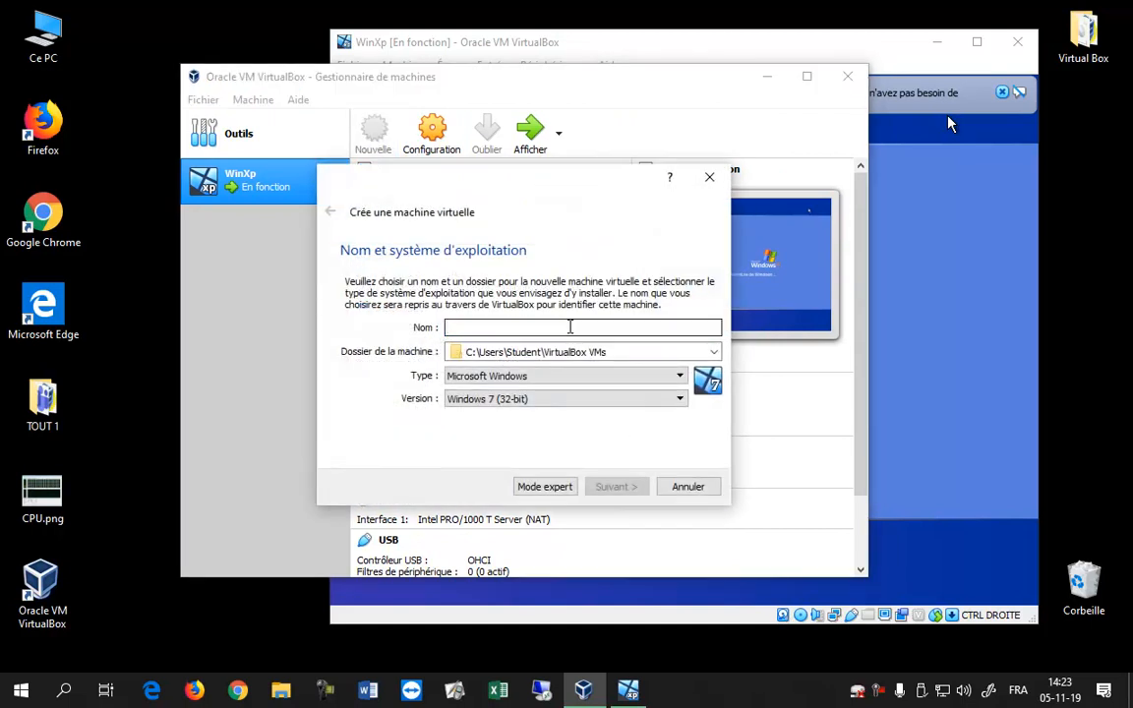
{"action": "type", "text": "Win7"}
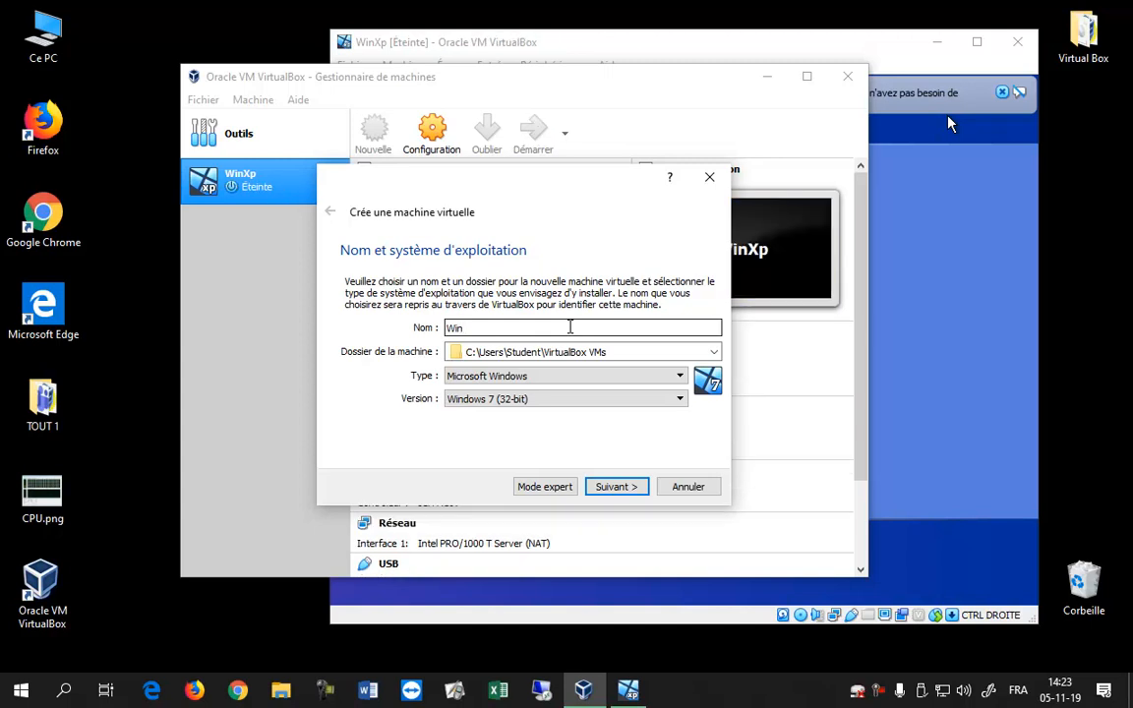
{"action": "left_click", "coordinate": [629, 487]}
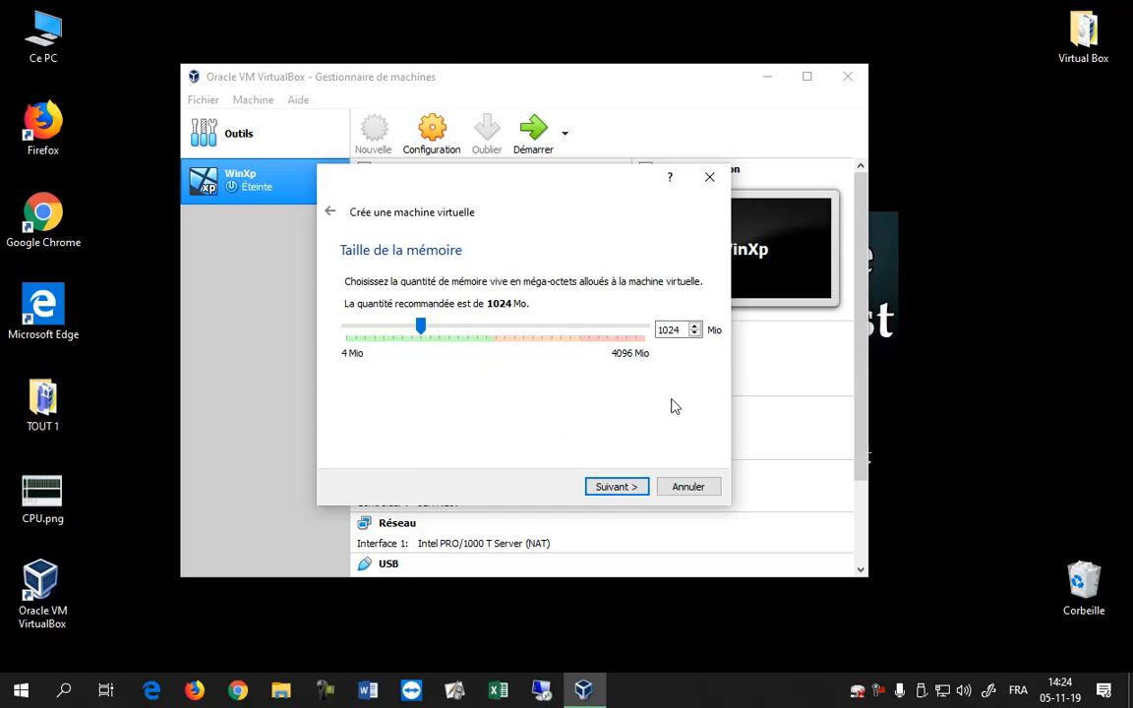
{"action": "left_click", "coordinate": [638, 489]}
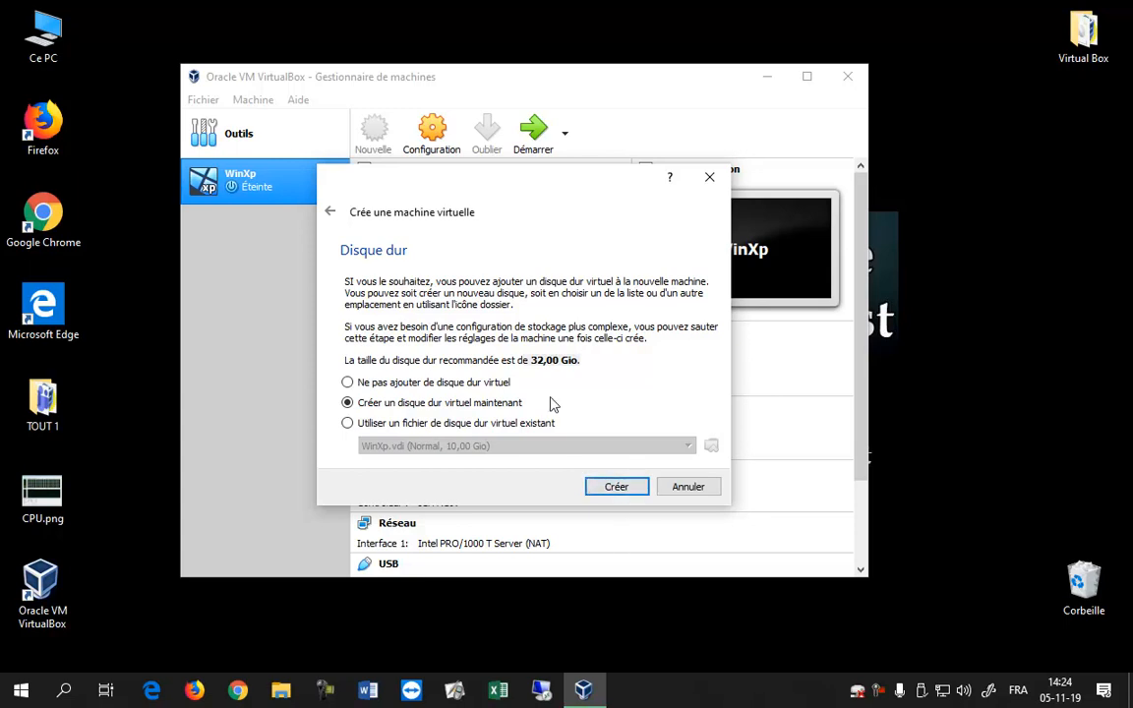
- Create a dynamically allocated 32 GB VDI hard disk for the new machine, stored as Win7.vdi
{"action": "left_click", "coordinate": [617, 488]}
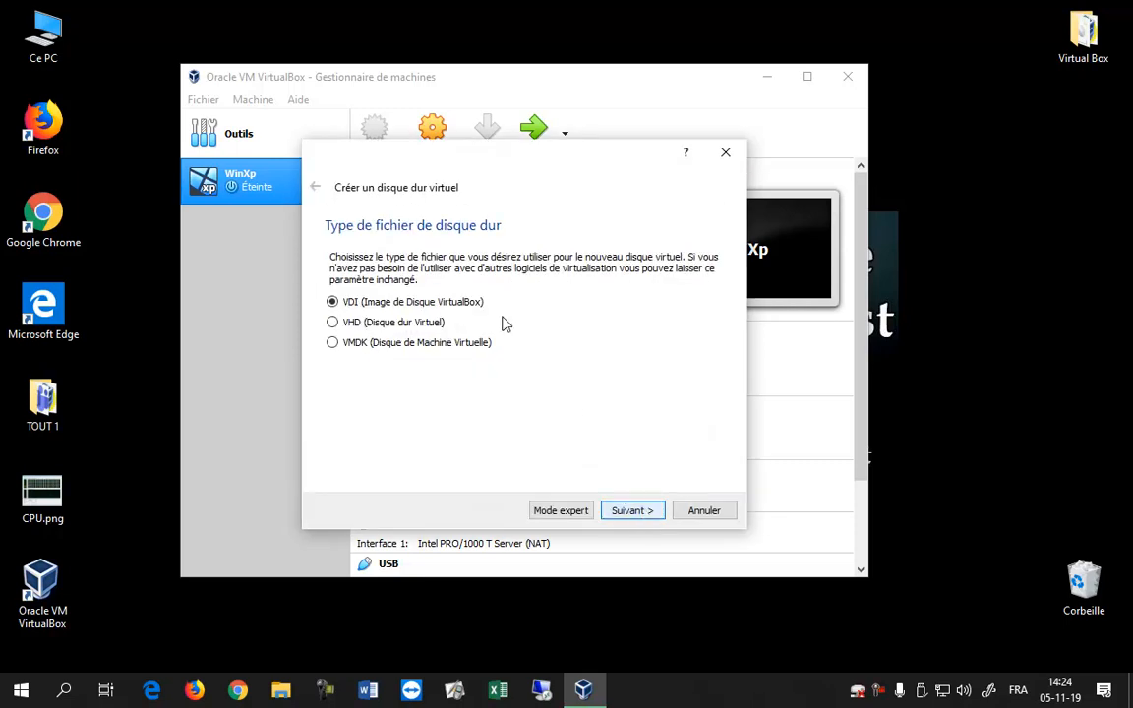
{"action": "left_click", "coordinate": [629, 512]}
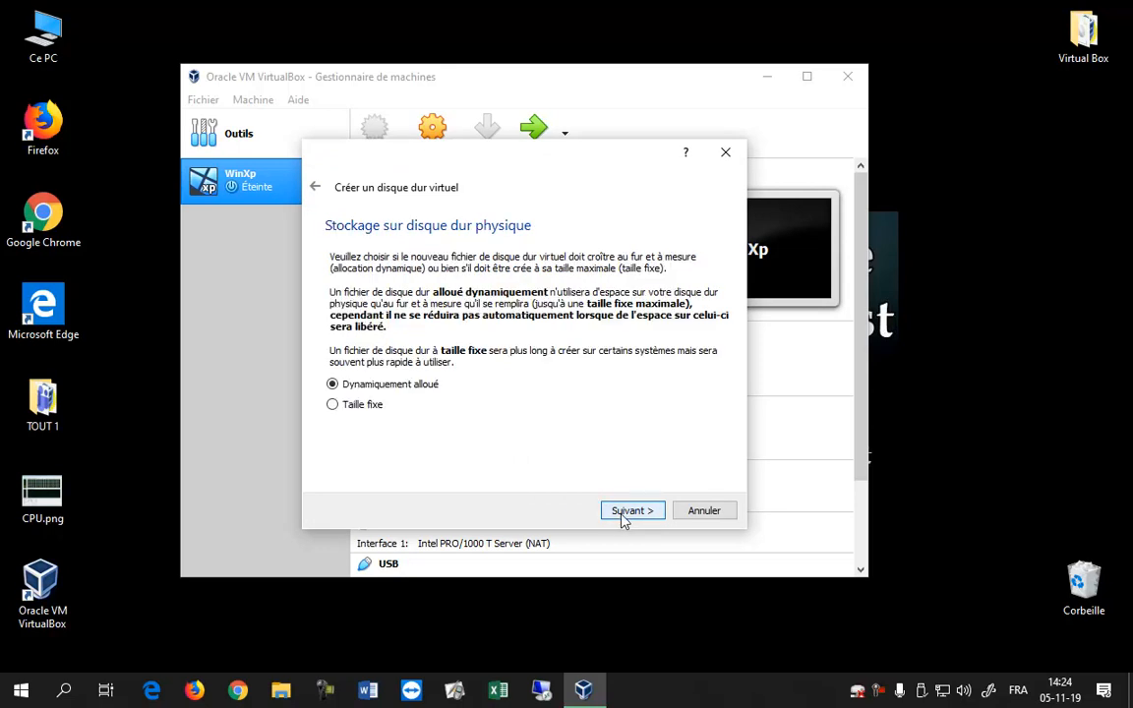
{"action": "left_click", "coordinate": [649, 513]}
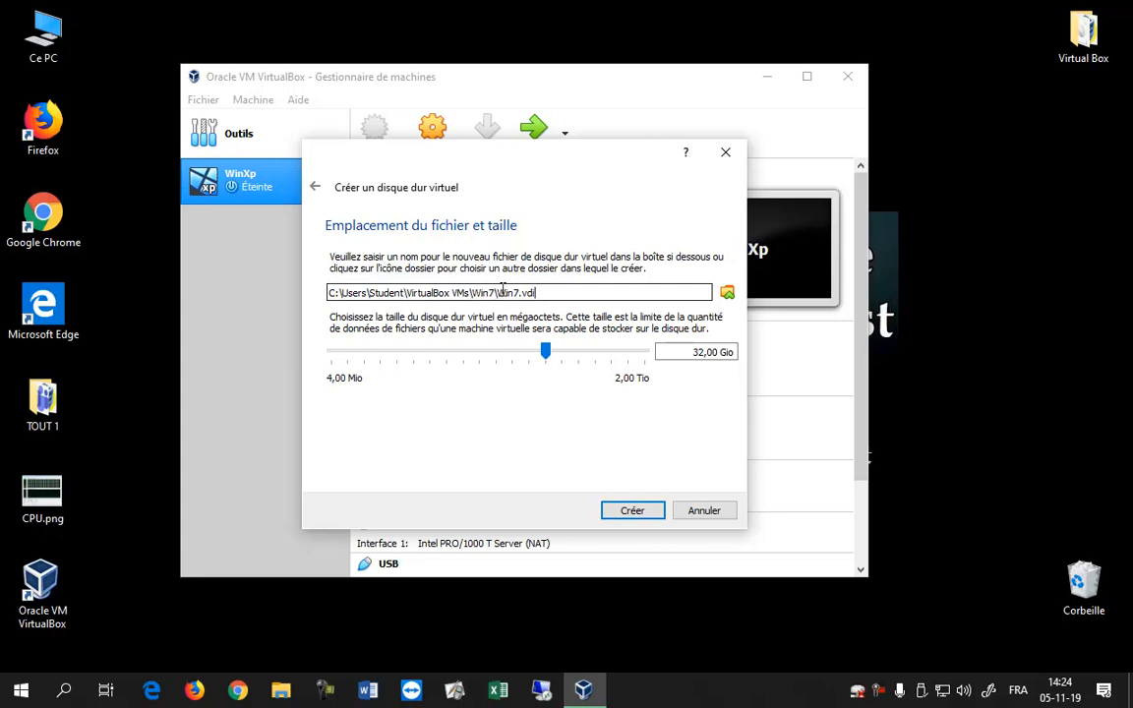
{"action": "left_click_drag", "start_coordinate": [497, 294], "coordinate": [561, 293]}
{"action": "left_click", "coordinate": [642, 509]}
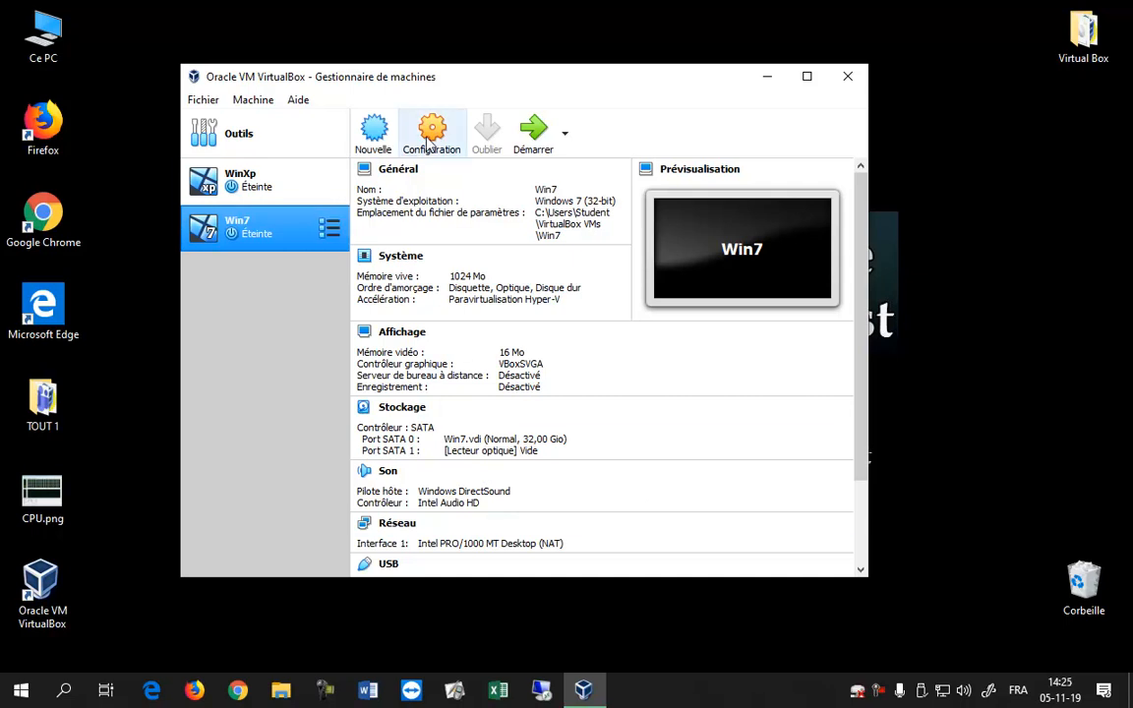
- Start the Win7 machine with "Toutes les versions Windows 7 AiO v5.ISO" as its startup disk
{"action": "left_click", "coordinate": [533, 137]}
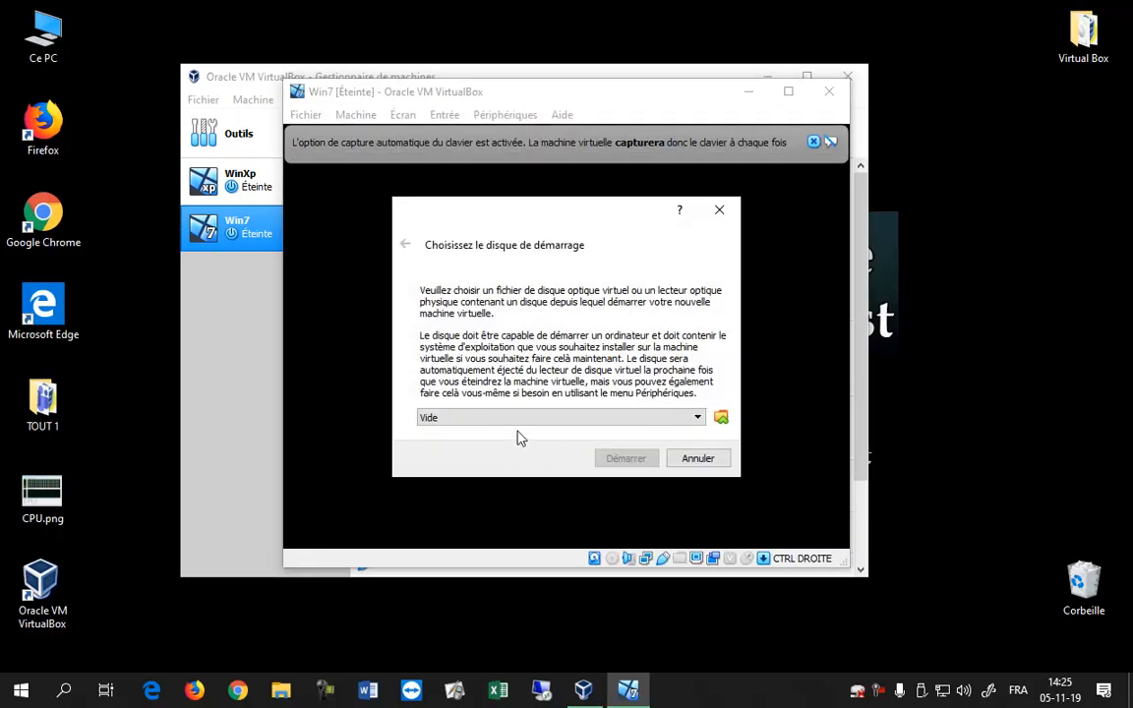
{"action": "left_click", "coordinate": [720, 418]}
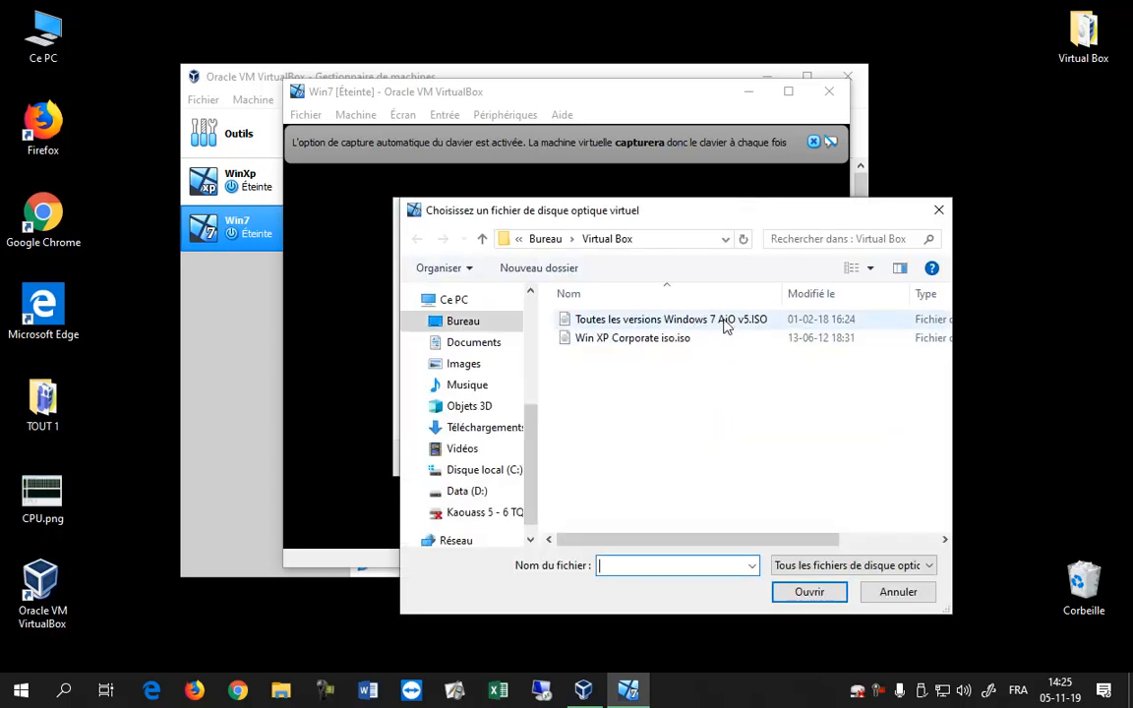
{"action": "left_click", "coordinate": [723, 322]}
{"action": "left_click", "coordinate": [831, 594]}
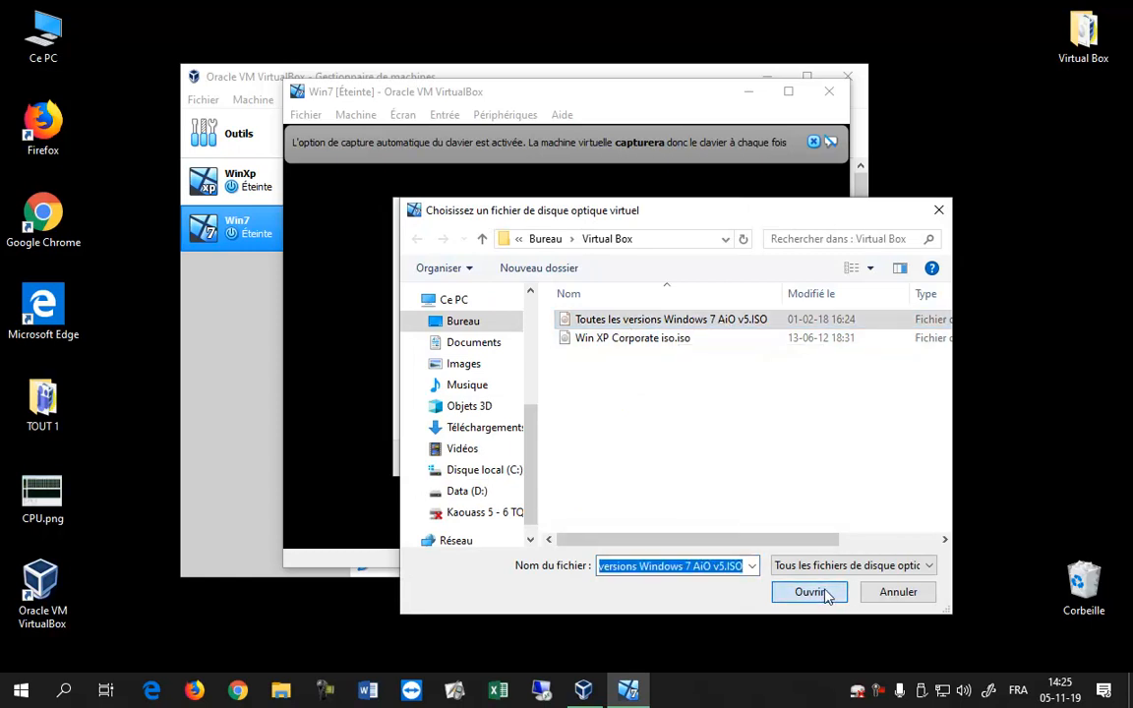
{"action": "left_click", "coordinate": [623, 461]}
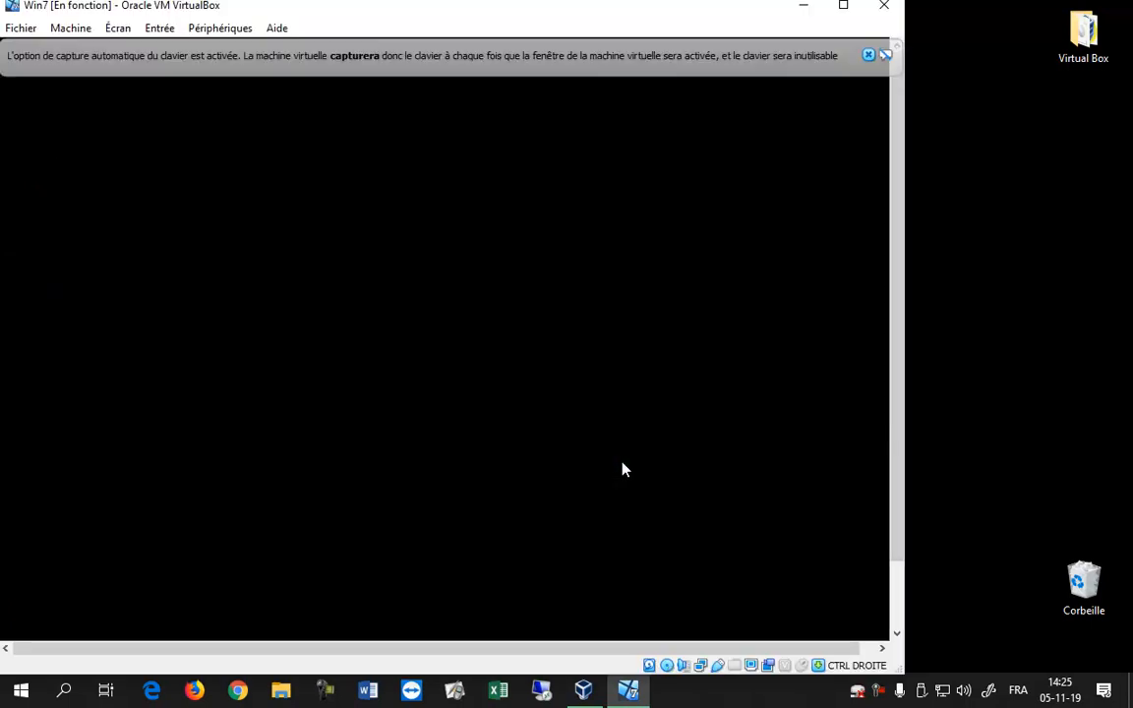
- Reposition the Win7 machine window and bring the lower part of the guest's boot screen into view
{"action": "left_click_drag", "start_coordinate": [532, 21], "coordinate": [646, 28]}
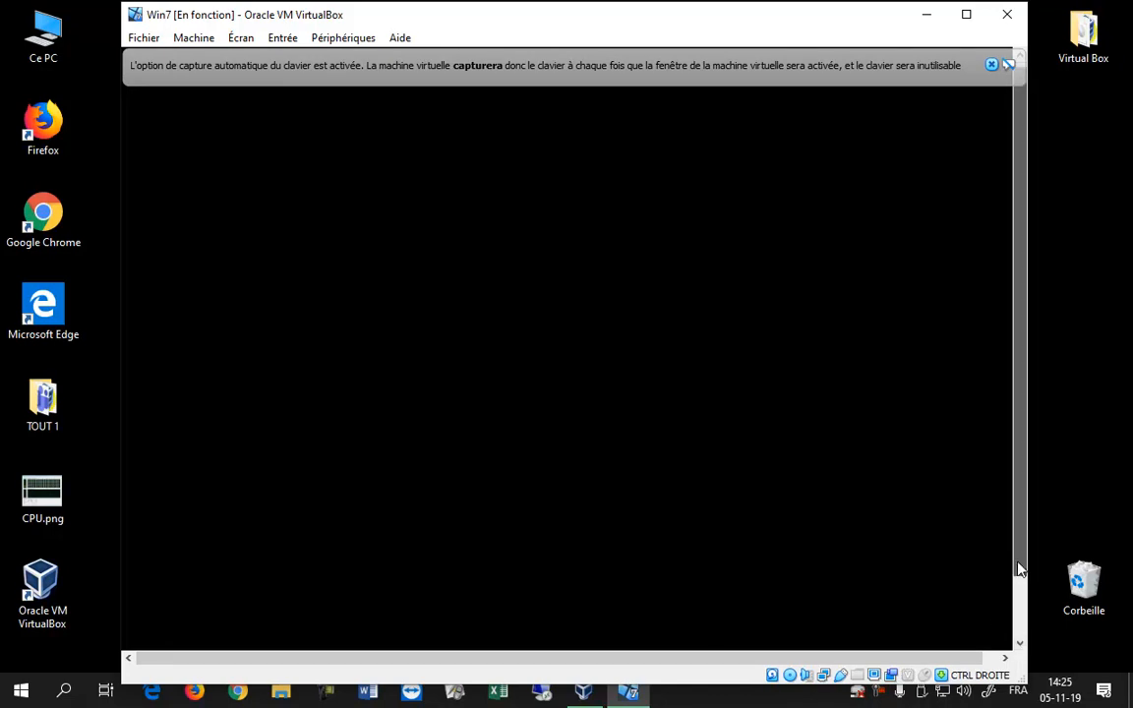
{"action": "left_click_drag", "start_coordinate": [1019, 557], "coordinate": [1021, 645]}
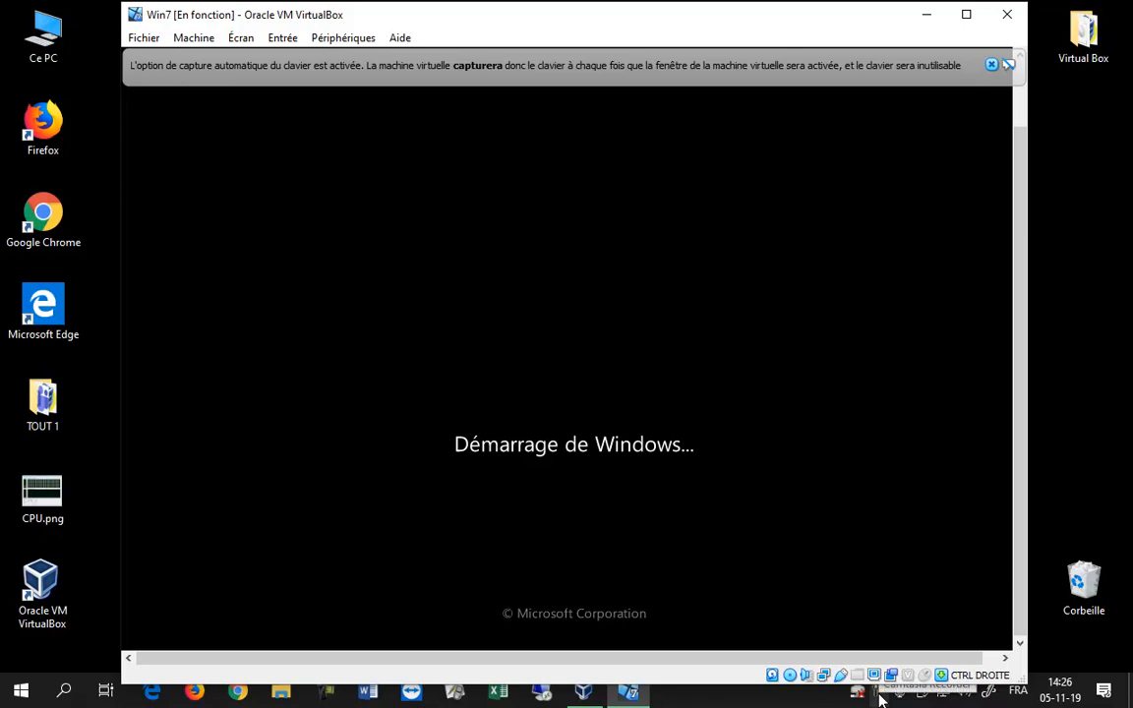
{"action": "left_click", "coordinate": [1056, 641]}
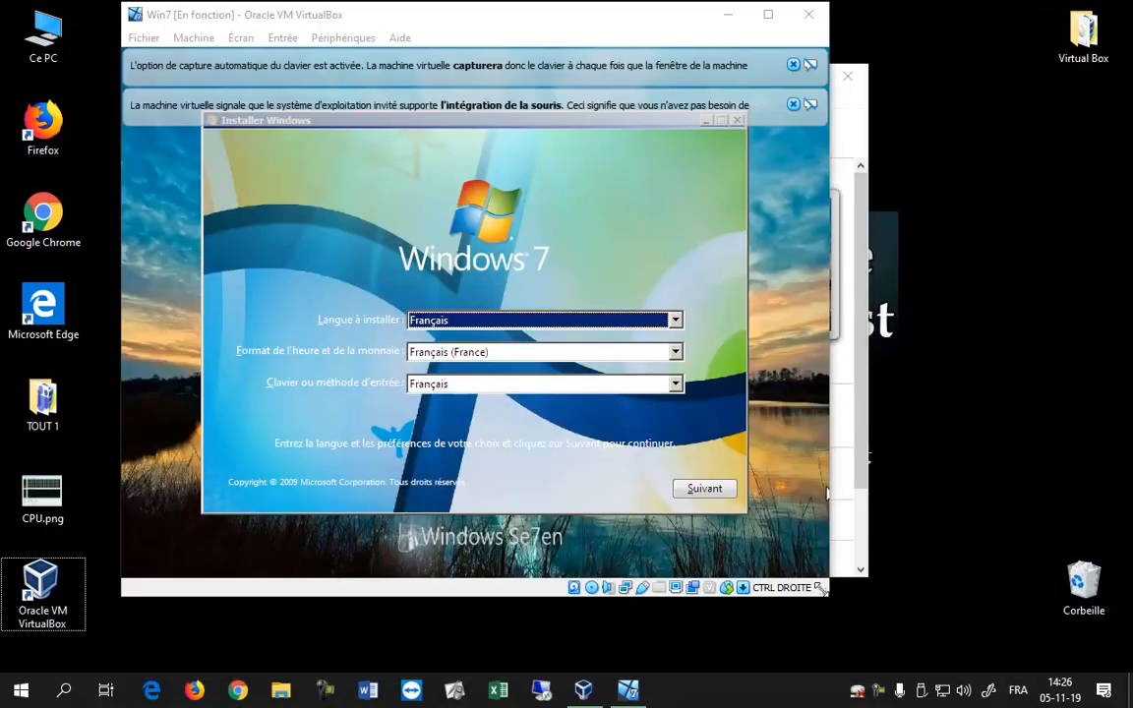
- Keep Français as the setup language, set the time and currency format to Français (Belgique), and continue
{"action": "left_click", "coordinate": [499, 323]}
{"action": "left_click", "coordinate": [499, 336]}
{"action": "left_click", "coordinate": [499, 356]}
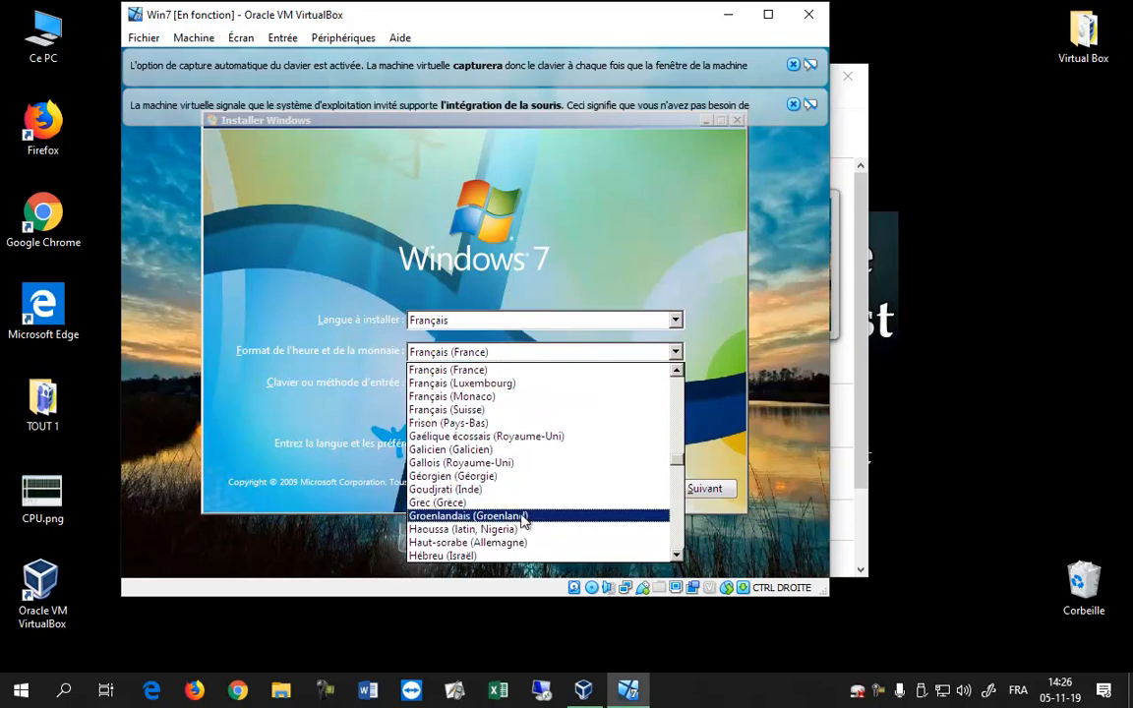
{"action": "scroll", "coordinate": [507, 489], "scroll_direction": "up", "scroll_amount": 2}
{"action": "left_click", "coordinate": [511, 434]}
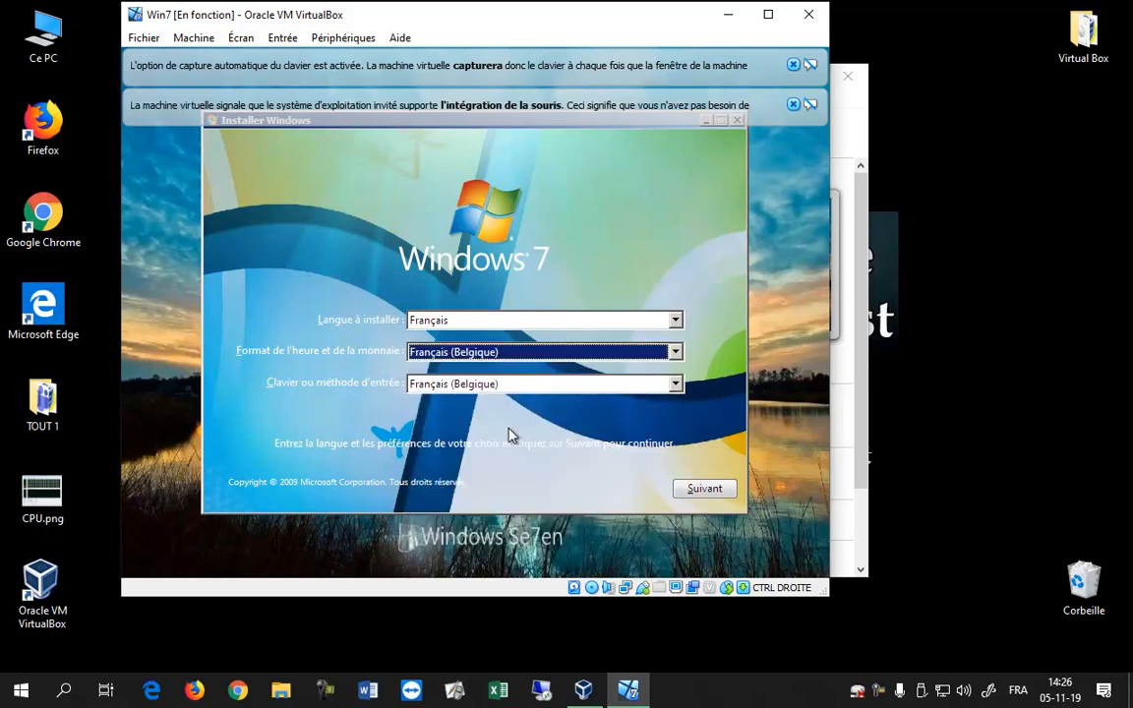
{"action": "left_click", "coordinate": [708, 492]}
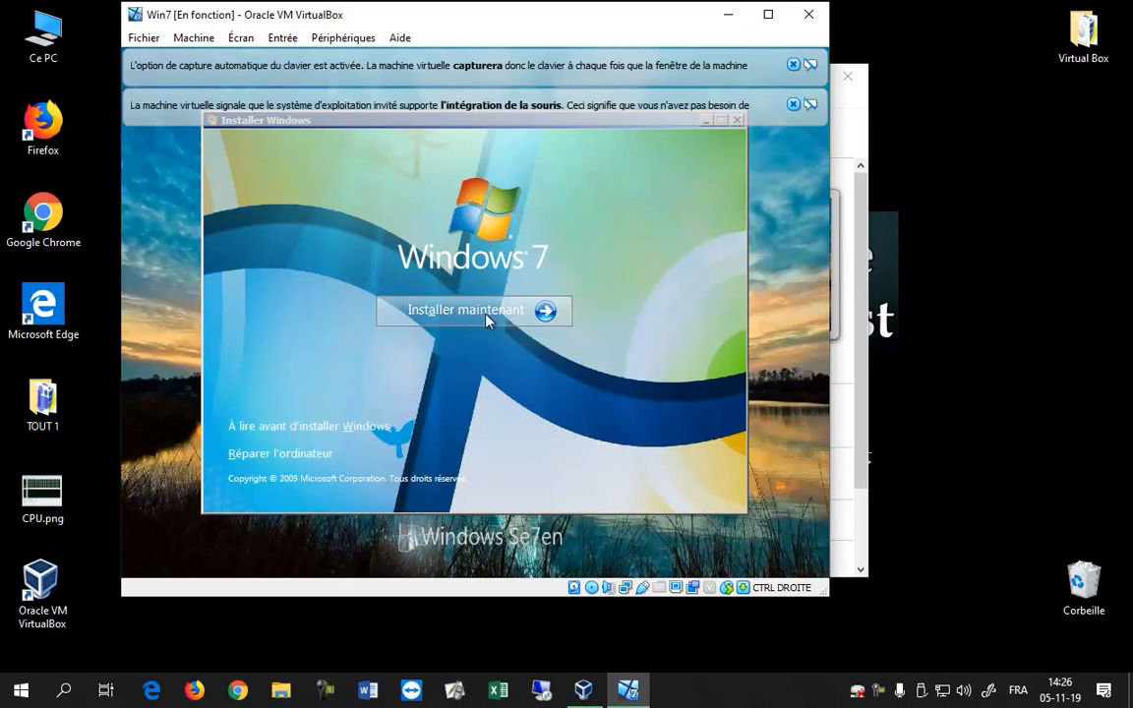
- Start the Windows 7 installation and choose the Windows 7 Professionnel x64 edition
{"action": "left_click", "coordinate": [488, 314]}
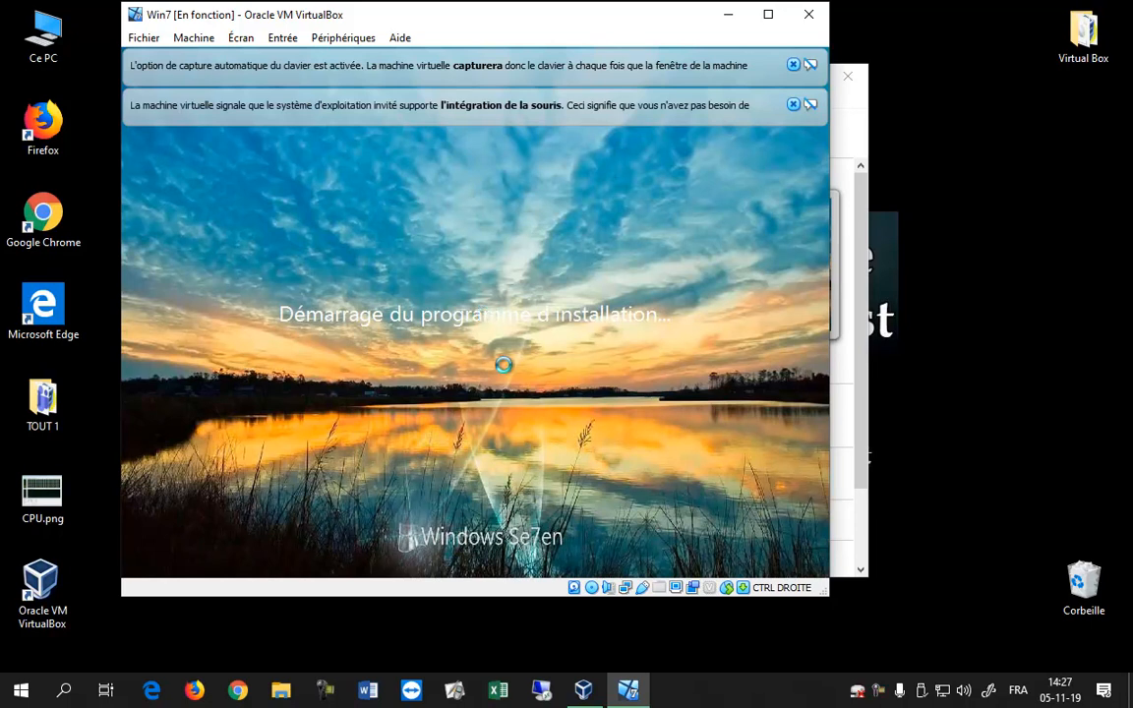
{"action": "left_click", "coordinate": [944, 398]}
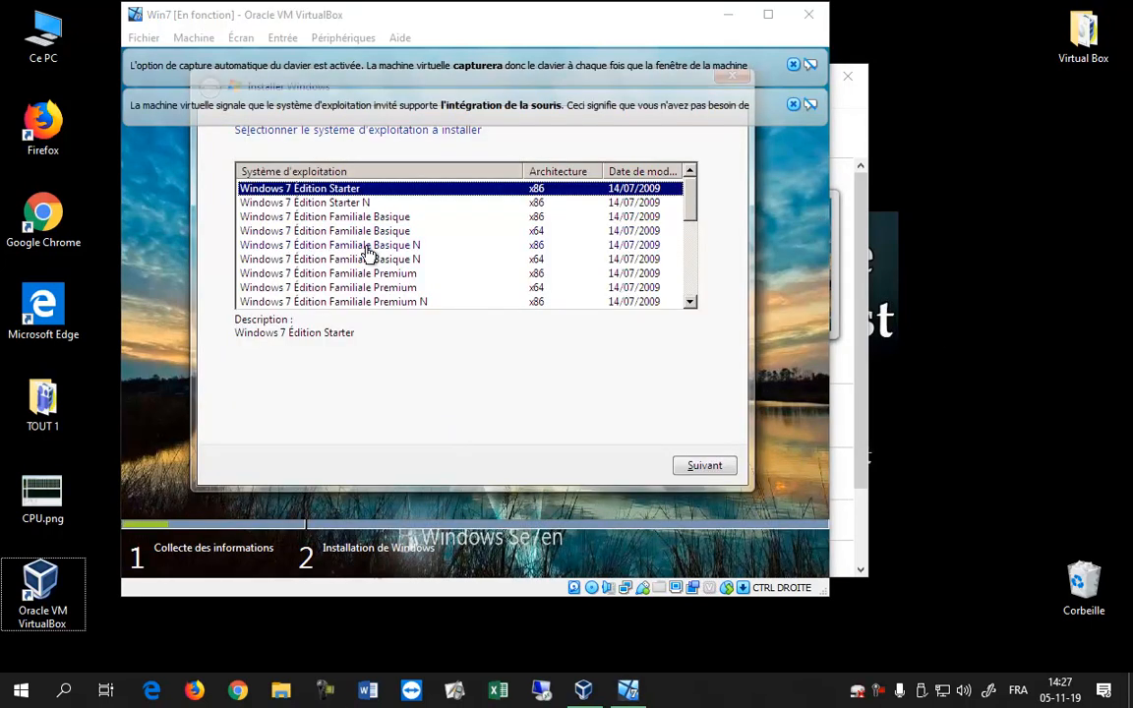
{"action": "left_click_drag", "start_coordinate": [691, 215], "coordinate": [691, 236]}
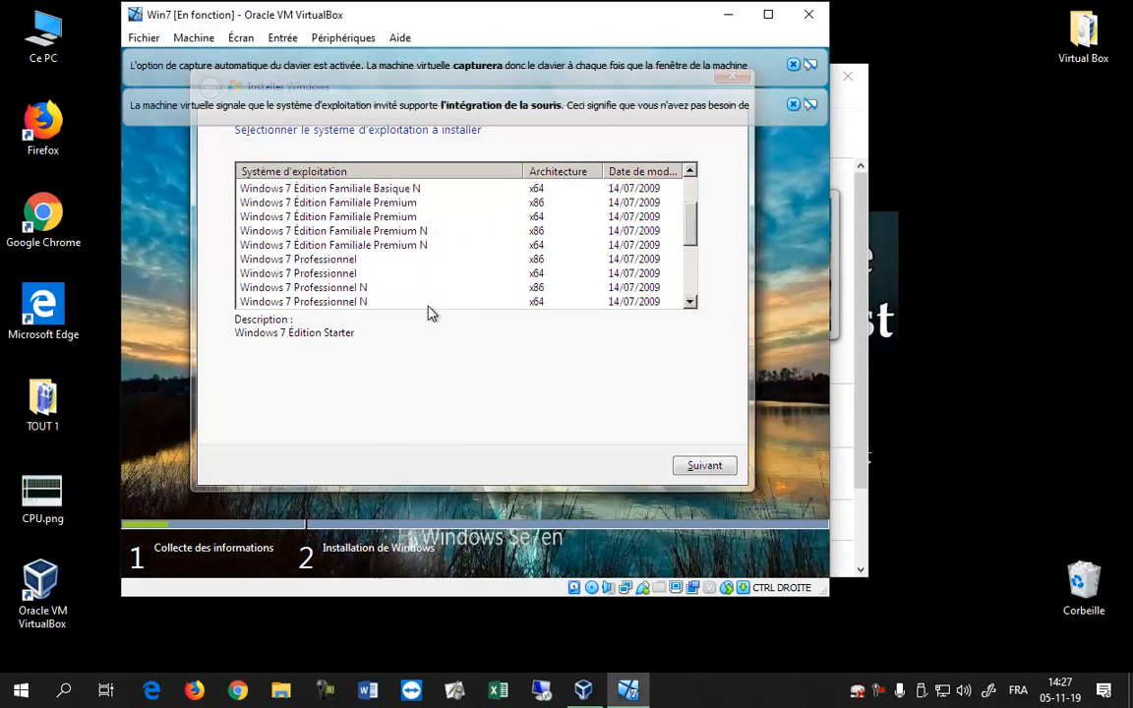
{"action": "left_click", "coordinate": [355, 273]}
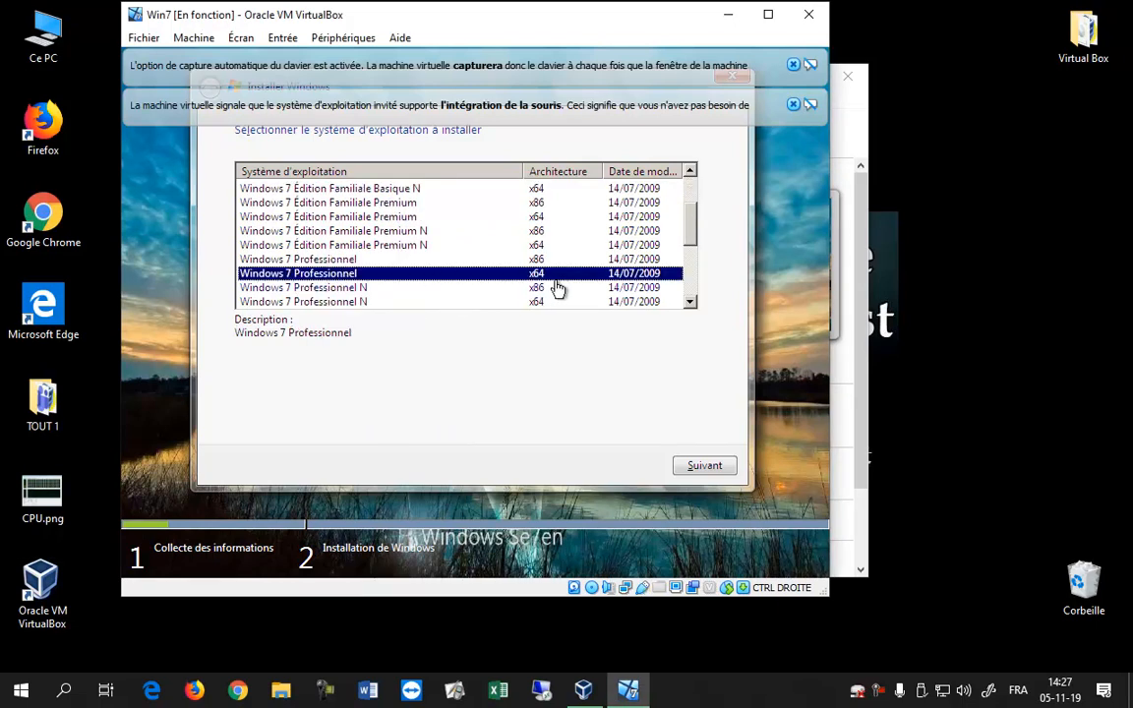
{"action": "left_click", "coordinate": [692, 466]}
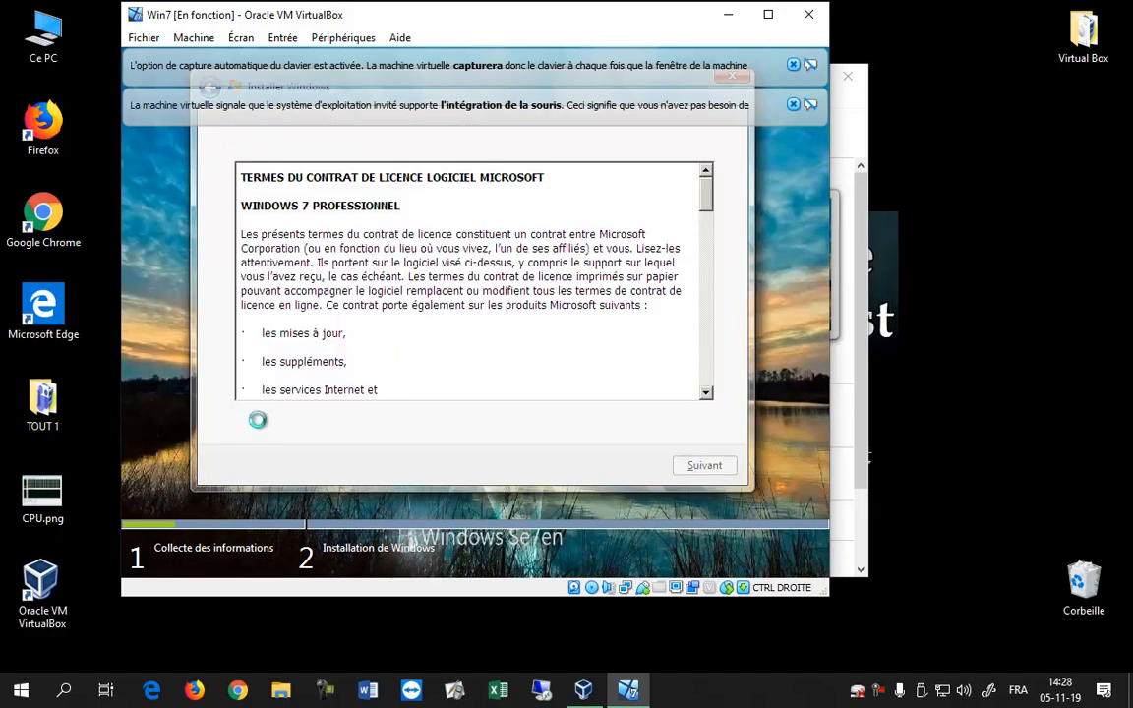
- Accept the licence terms and run a custom installation onto the unallocated space of disk 0
{"action": "left_click", "coordinate": [254, 426]}
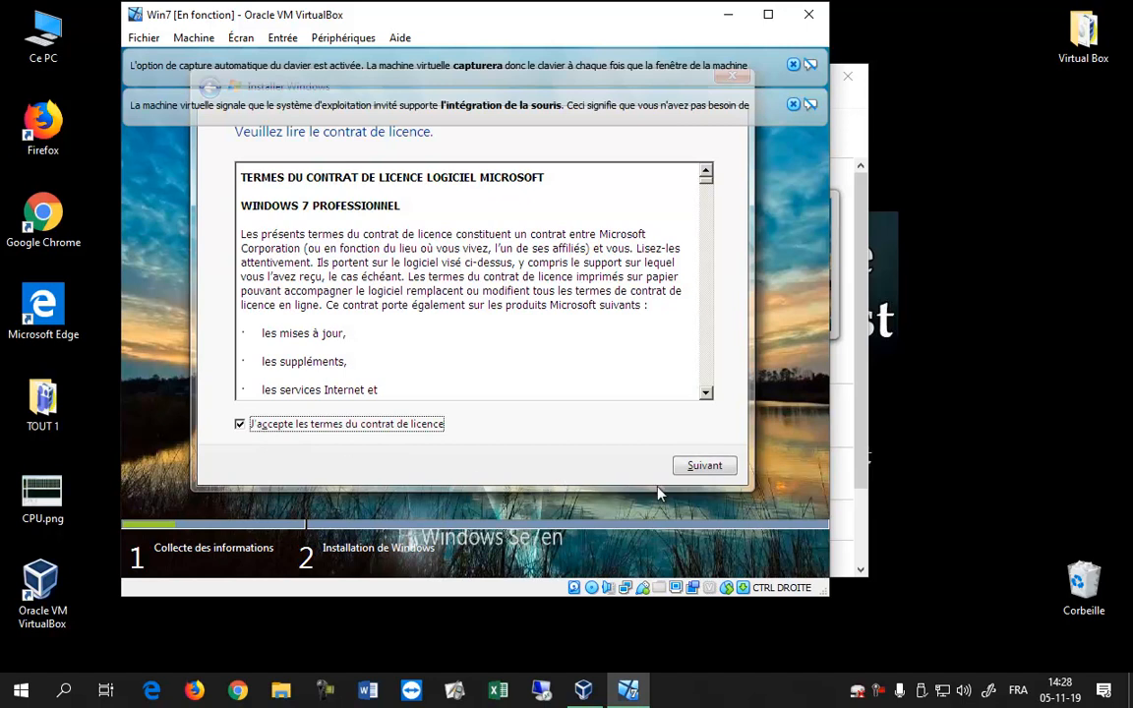
{"action": "left_click", "coordinate": [698, 469]}
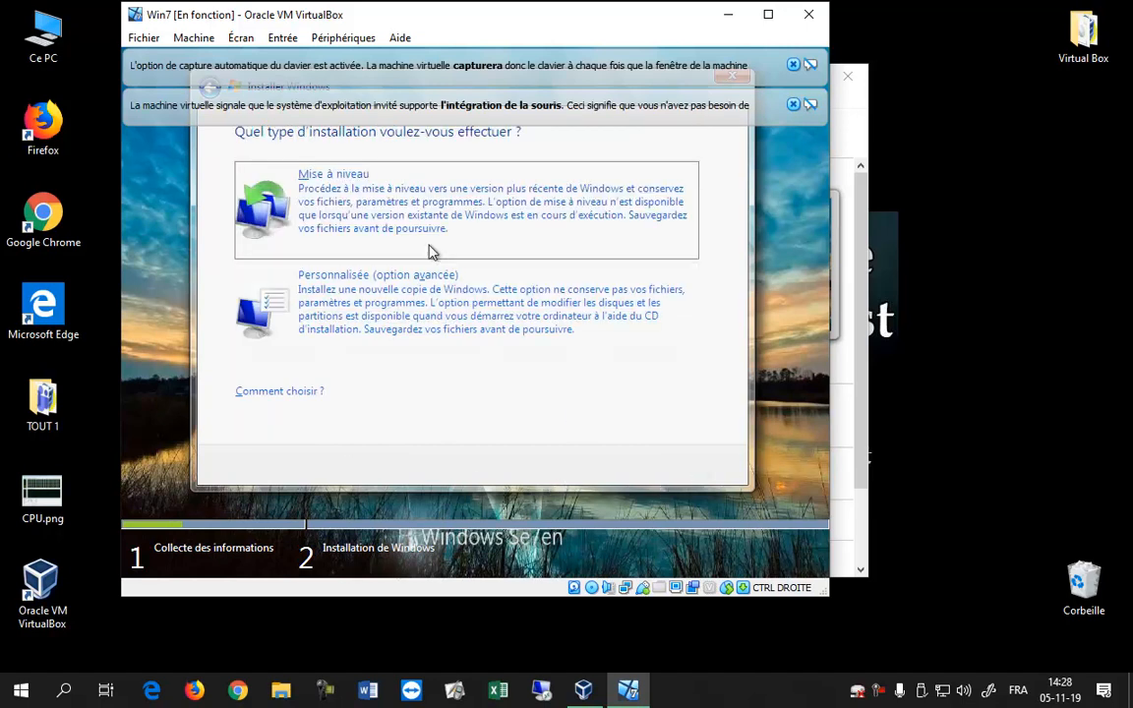
{"action": "left_click", "coordinate": [392, 307]}
{"action": "left_click", "coordinate": [381, 202]}
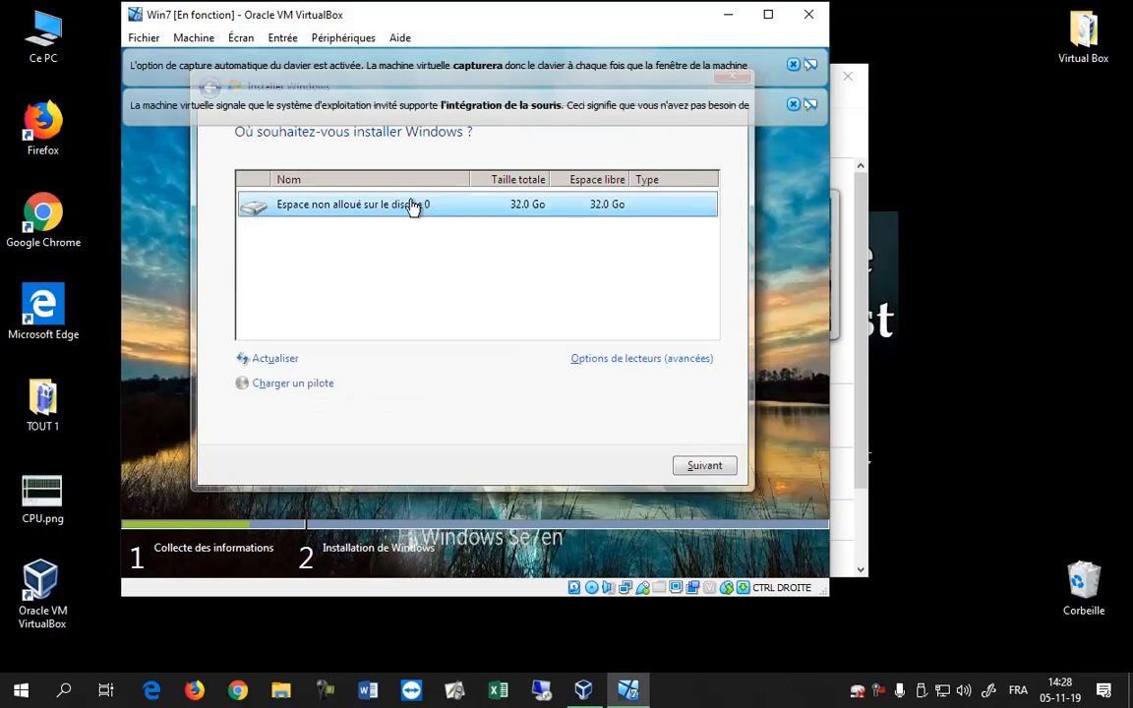
{"action": "left_click", "coordinate": [697, 470]}
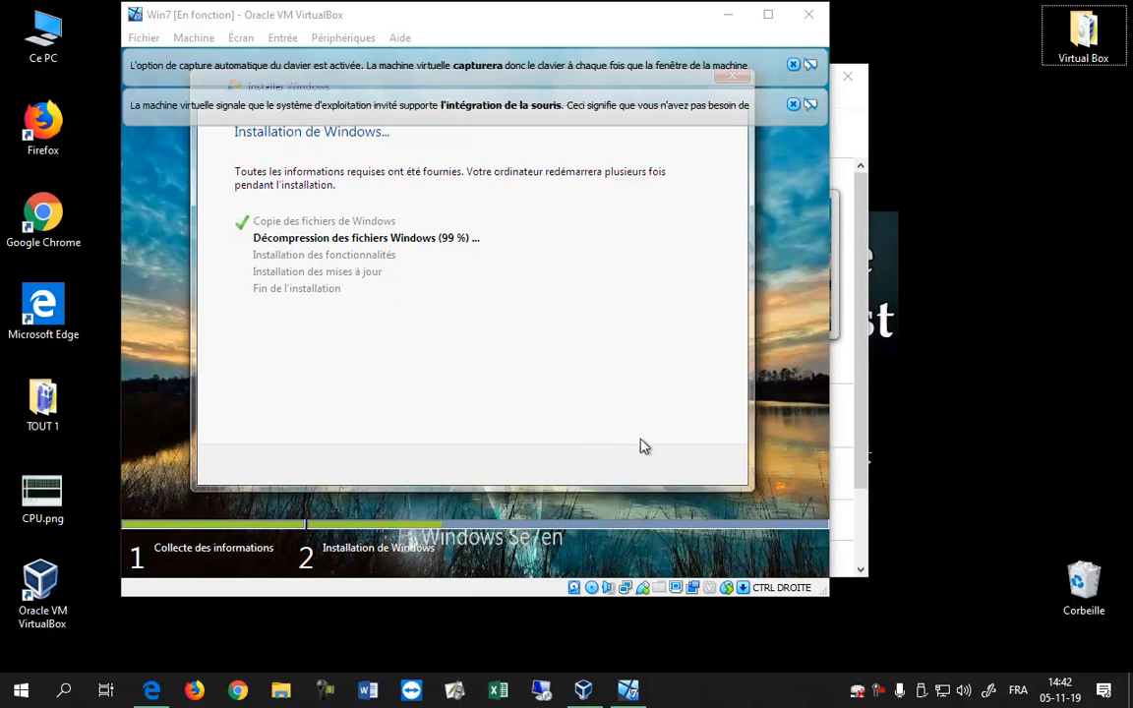
- Reposition the Win7 window, decline capturing the mouse, and examine the guest's boot manager error details
{"action": "left_click_drag", "start_coordinate": [539, 24], "coordinate": [721, 70]}
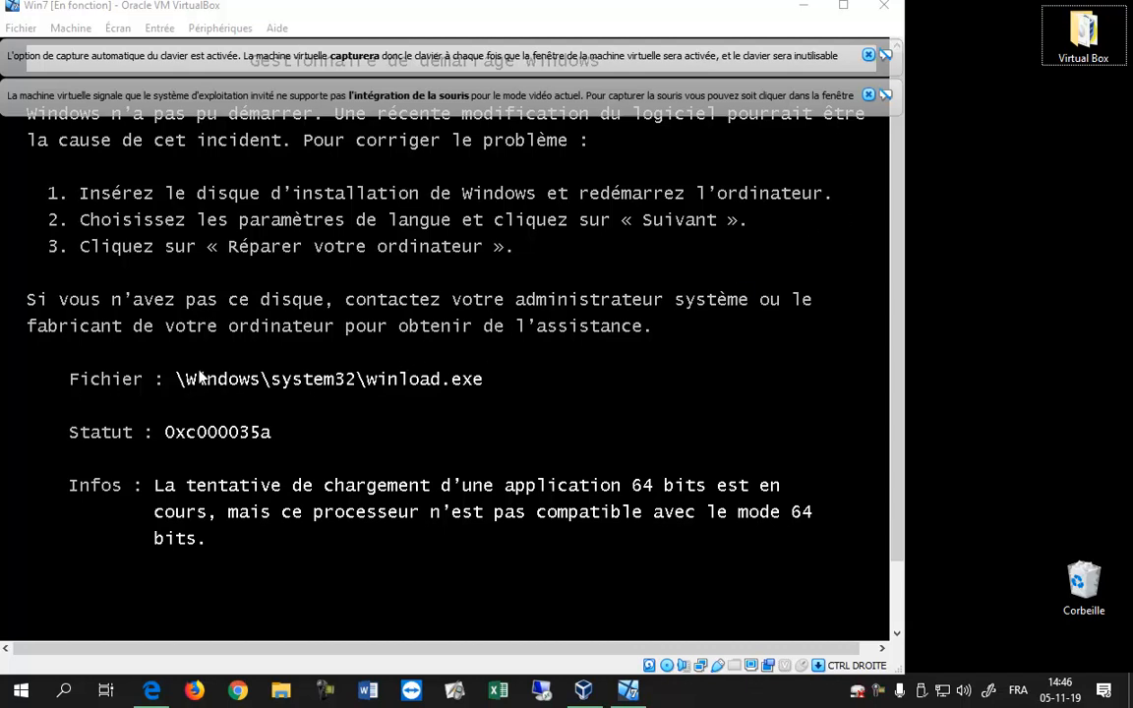
{"action": "left_click", "coordinate": [266, 380]}
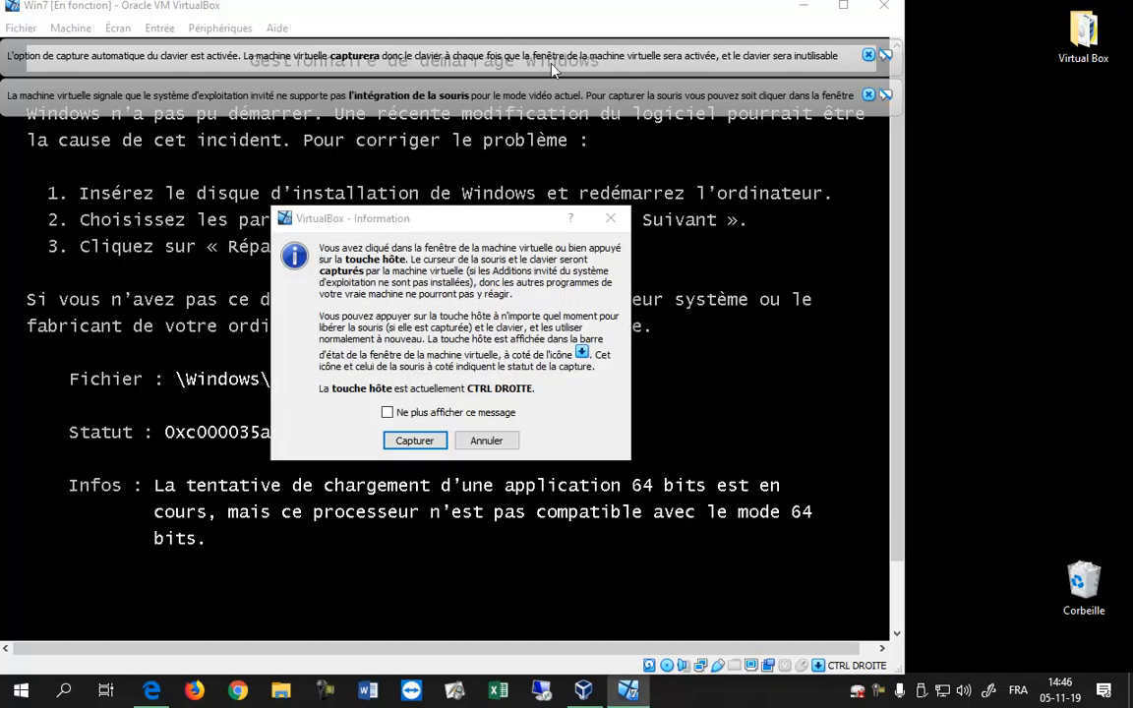
{"action": "left_click", "coordinate": [486, 441]}
{"action": "left_click_drag", "start_coordinate": [586, 11], "coordinate": [648, 20]}
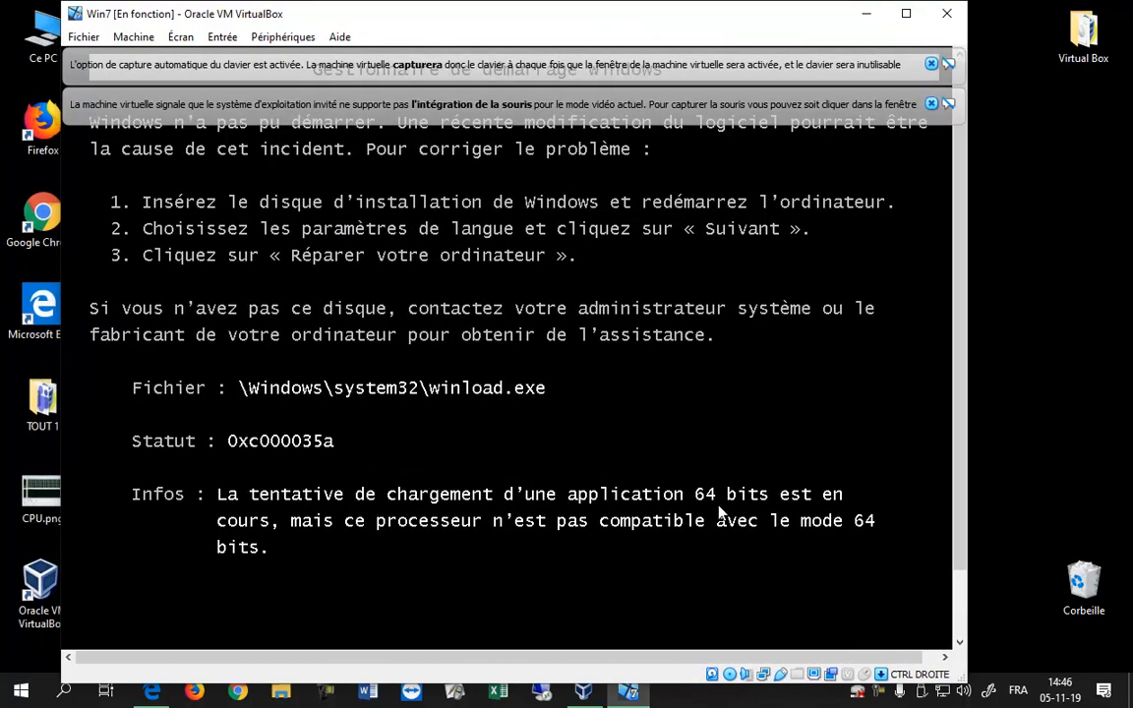
{"action": "scroll", "coordinate": [519, 242], "scroll_direction": "down", "scroll_amount": 1}
{"action": "scroll", "coordinate": [566, 370], "scroll_direction": "down", "scroll_amount": 9}
{"action": "scroll", "coordinate": [745, 294], "scroll_direction": "up", "scroll_amount": 6}
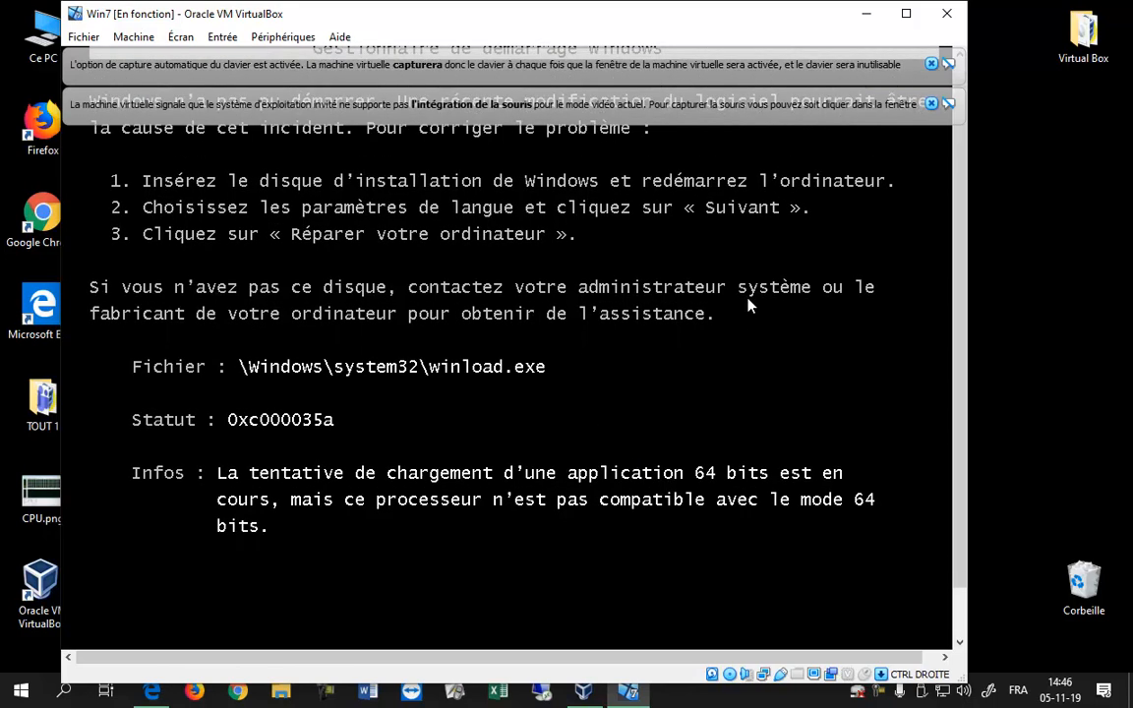
{"action": "scroll", "coordinate": [747, 298], "scroll_direction": "up", "scroll_amount": 2}
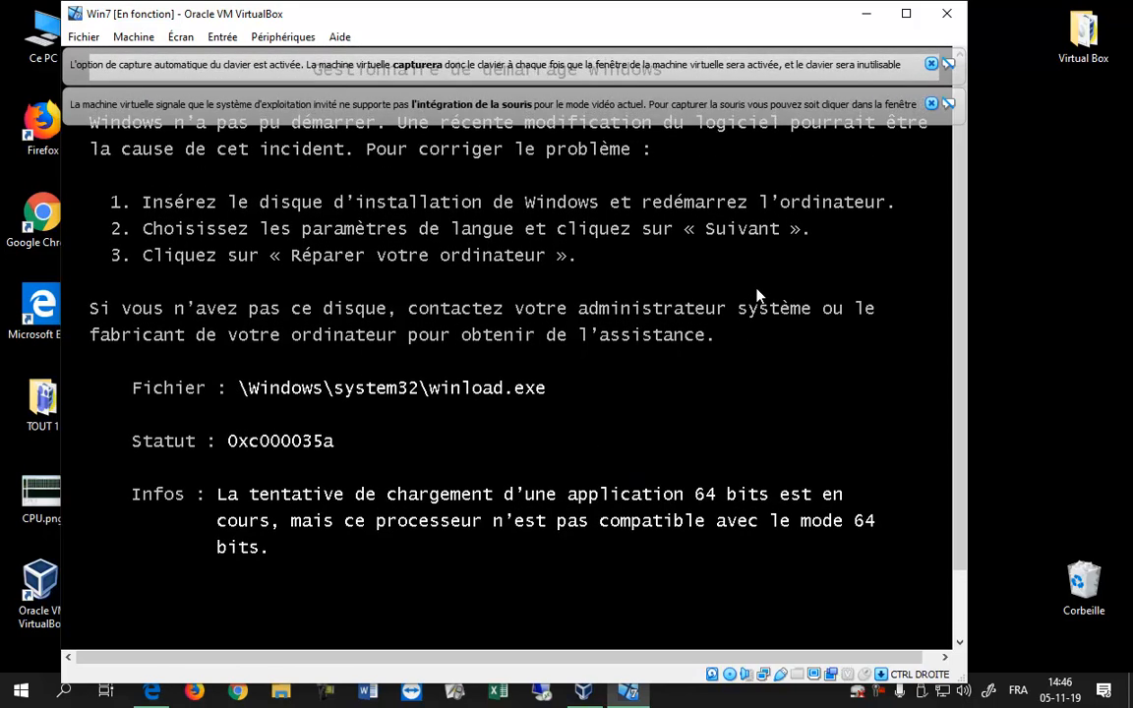
- Close the Win7 virtual machine by powering it off instead of saving its state
{"action": "left_click", "coordinate": [945, 14]}
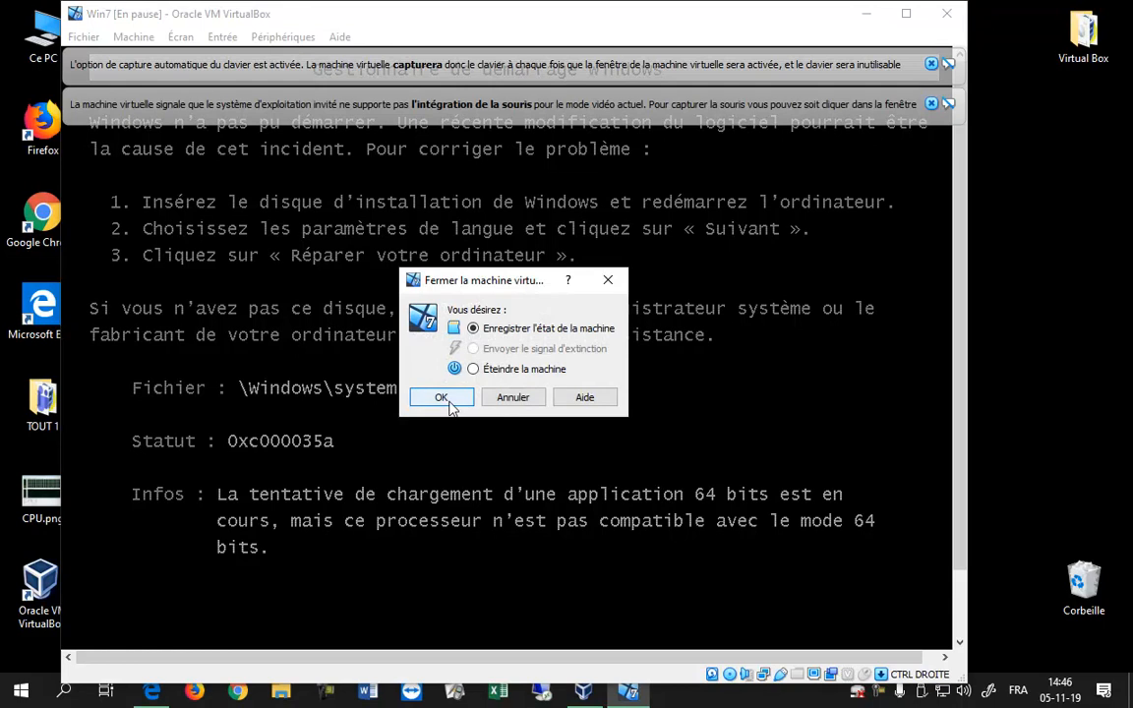
{"action": "left_click", "coordinate": [473, 369]}
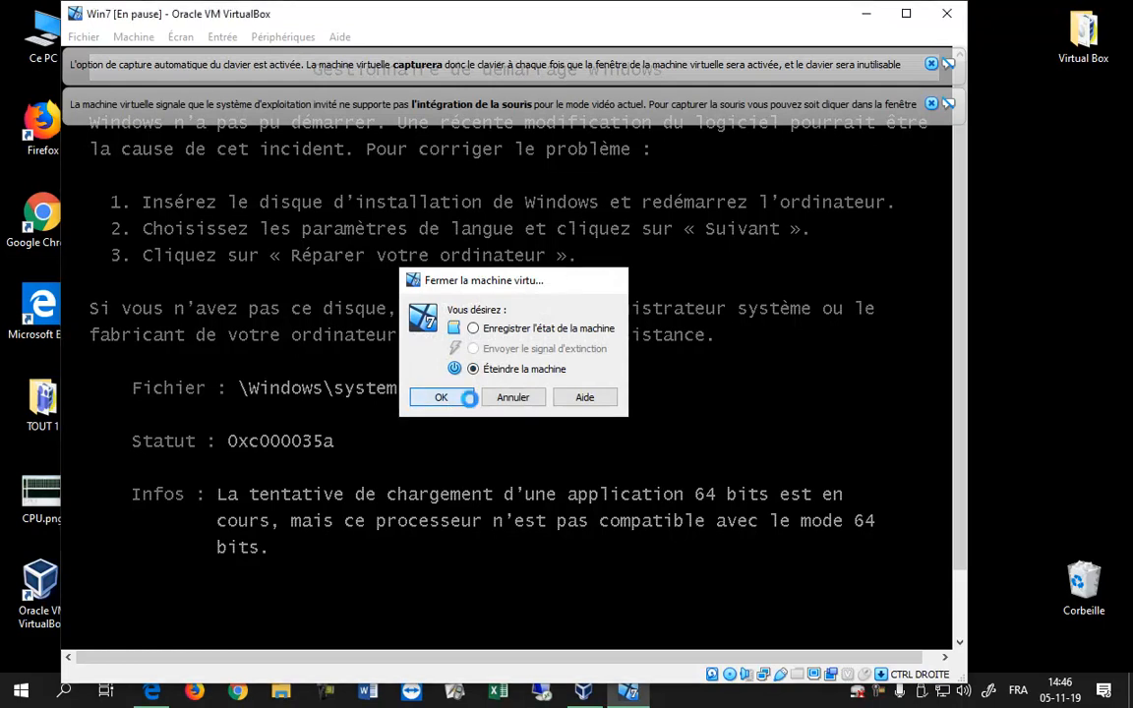
- Confirm powering off Win7 and delete that virtual machine together with all its files
{"action": "left_click", "coordinate": [469, 404]}
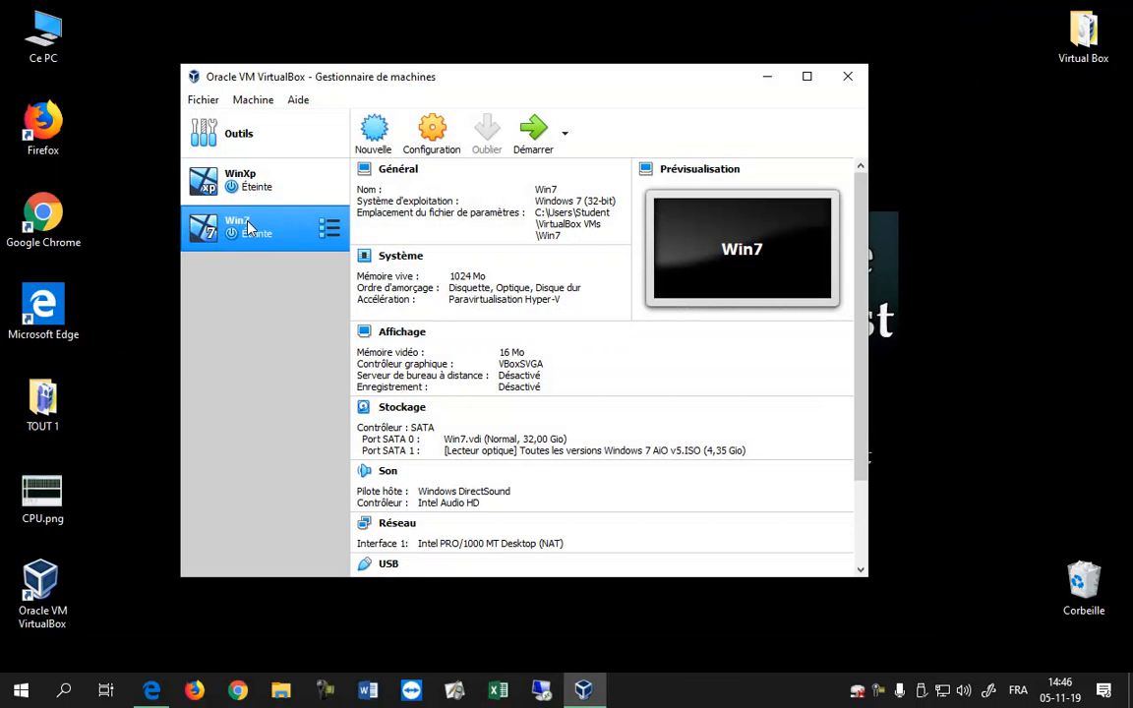
{"action": "left_click", "coordinate": [949, 313]}
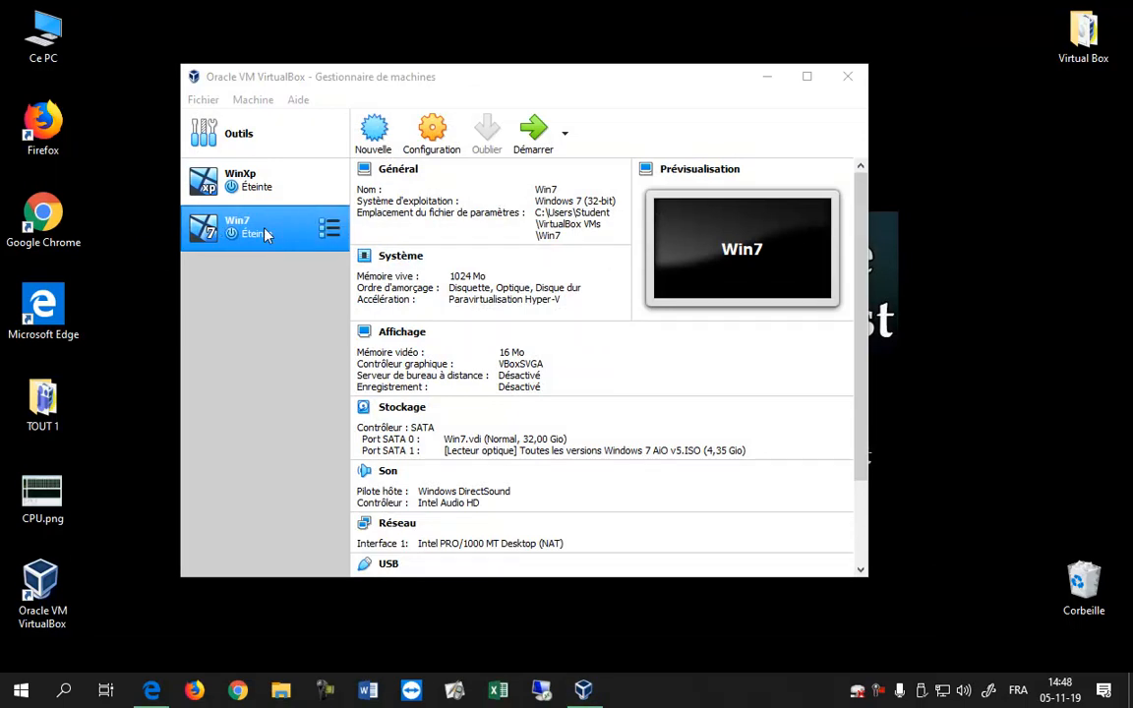
{"action": "right_click", "coordinate": [264, 234]}
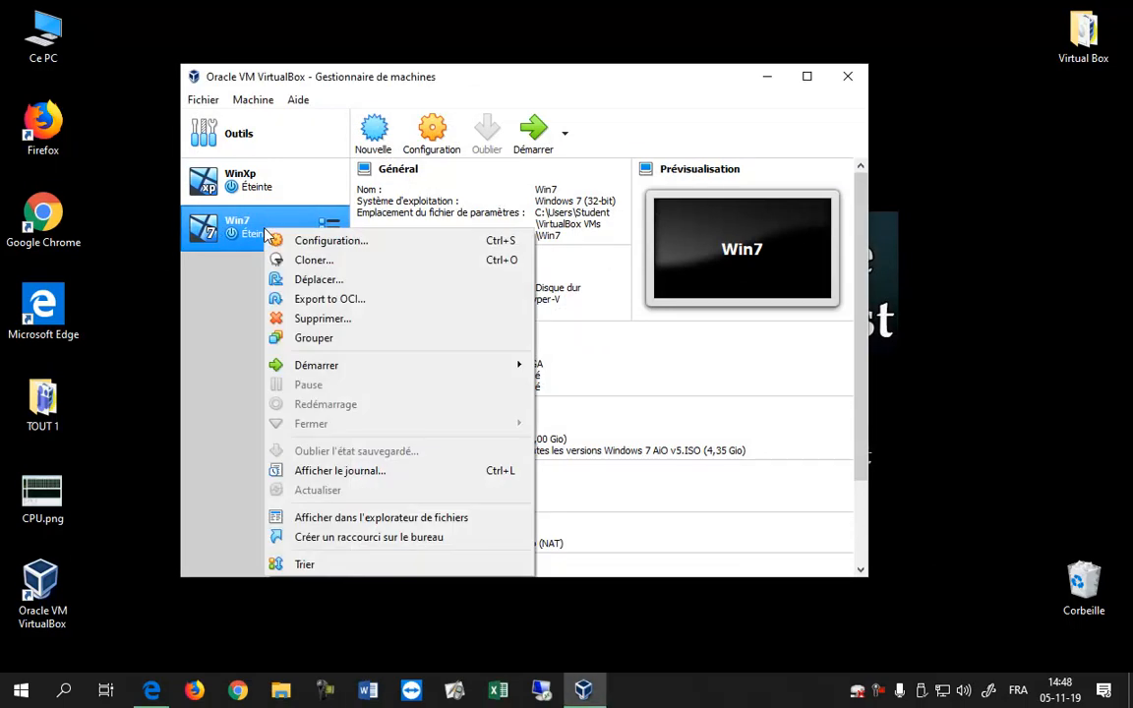
{"action": "left_click", "coordinate": [317, 322]}
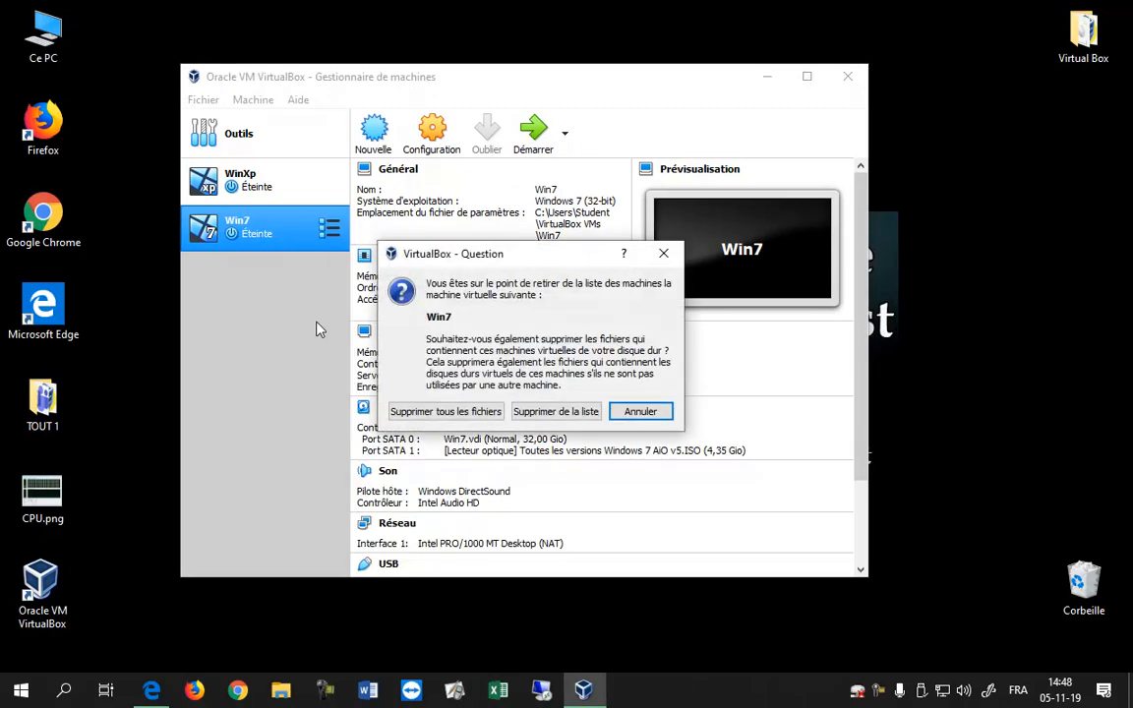
{"action": "left_click", "coordinate": [477, 413]}
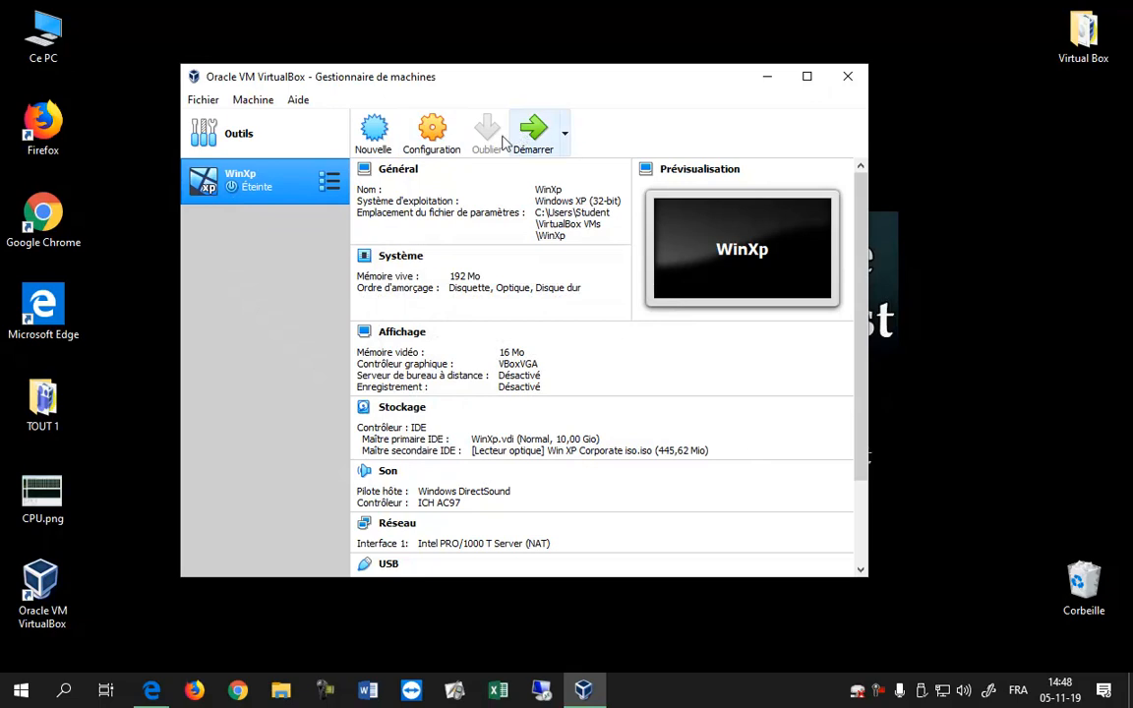
- Set up a new Microsoft Windows, Windows 7 (32-bit) virtual machine named Win7 with 1024 MB of memory
{"action": "left_click", "coordinate": [374, 143]}
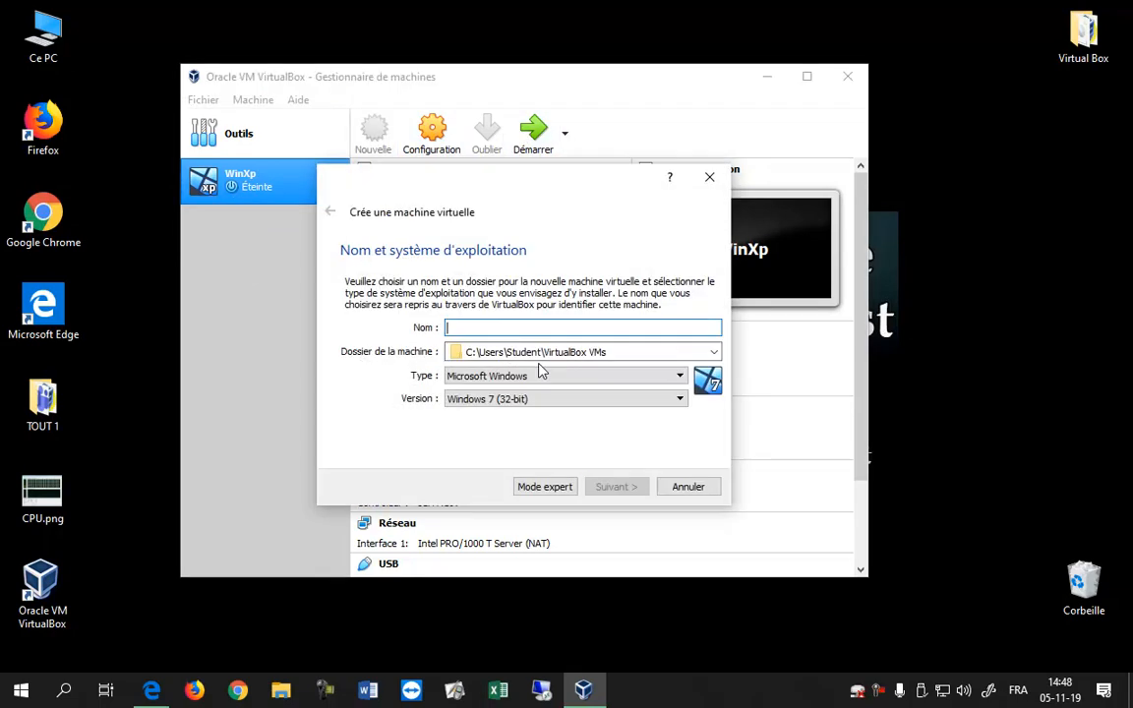
{"action": "type", "text": "Win7"}
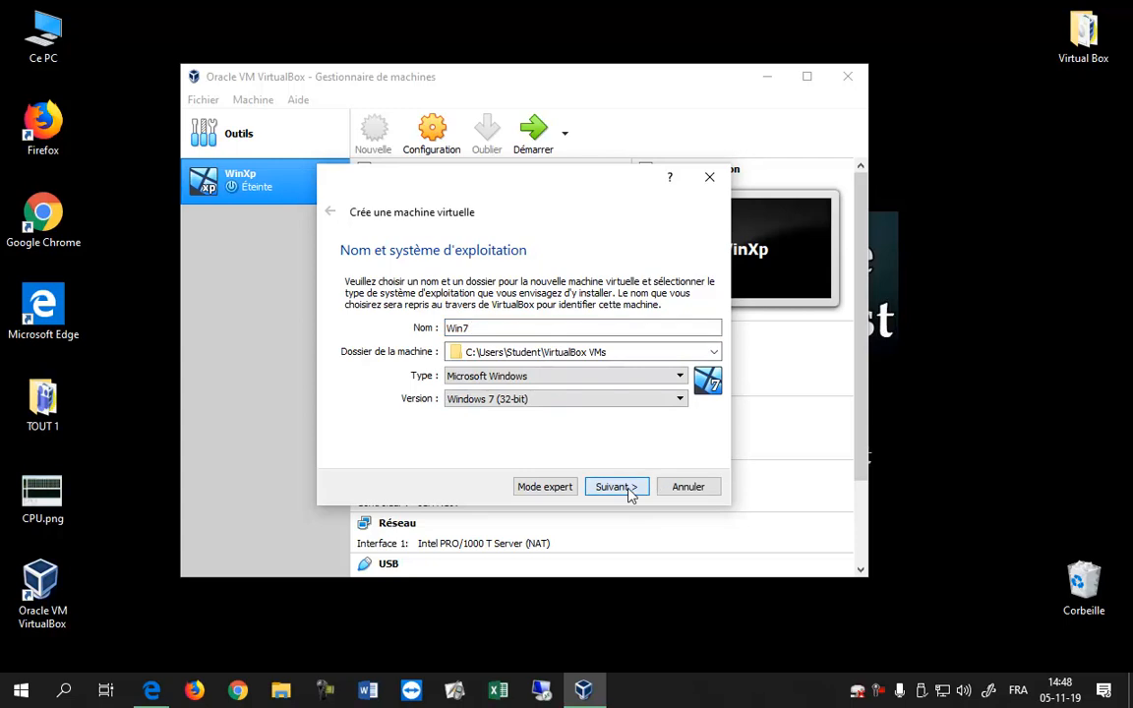
{"action": "left_click", "coordinate": [629, 488]}
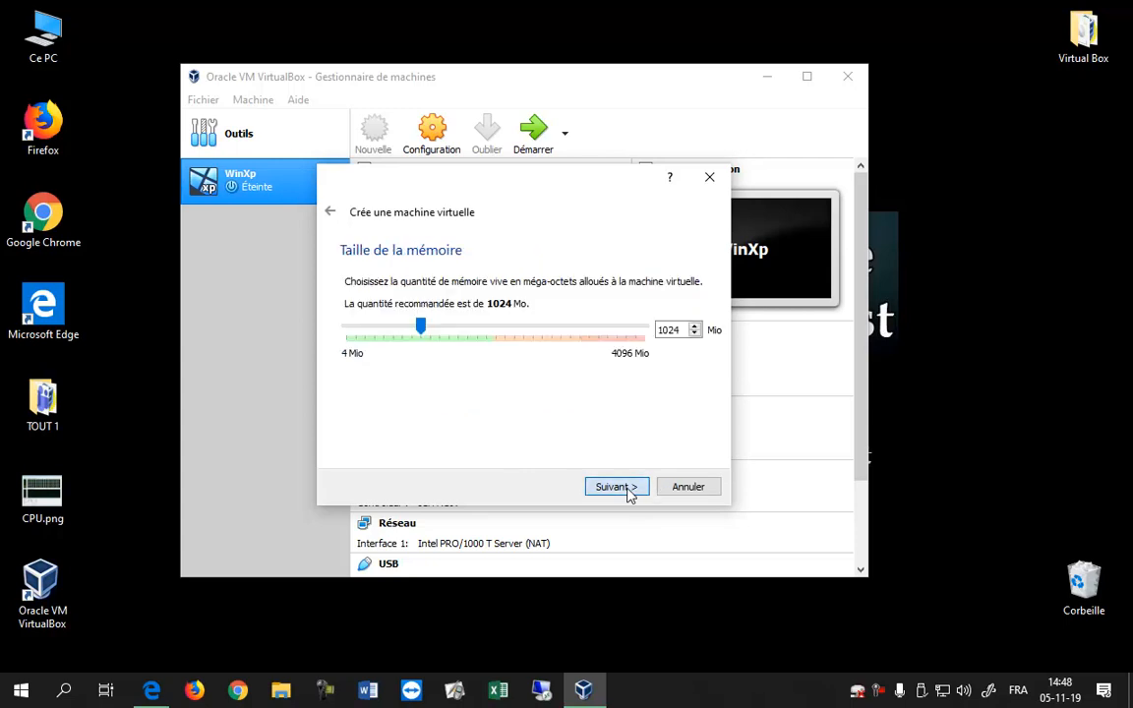
{"action": "left_click", "coordinate": [630, 488]}
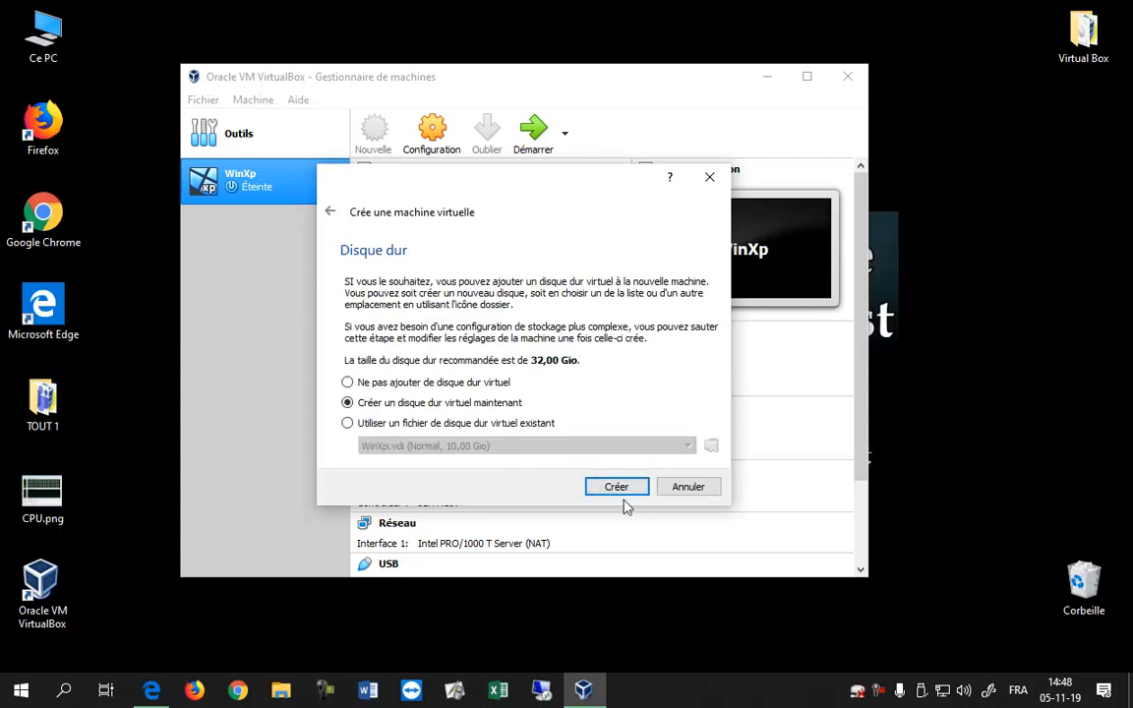
- Create a new VDI virtual hard disk for the machine, accepting the default storage and size settings
{"action": "left_click", "coordinate": [612, 487]}
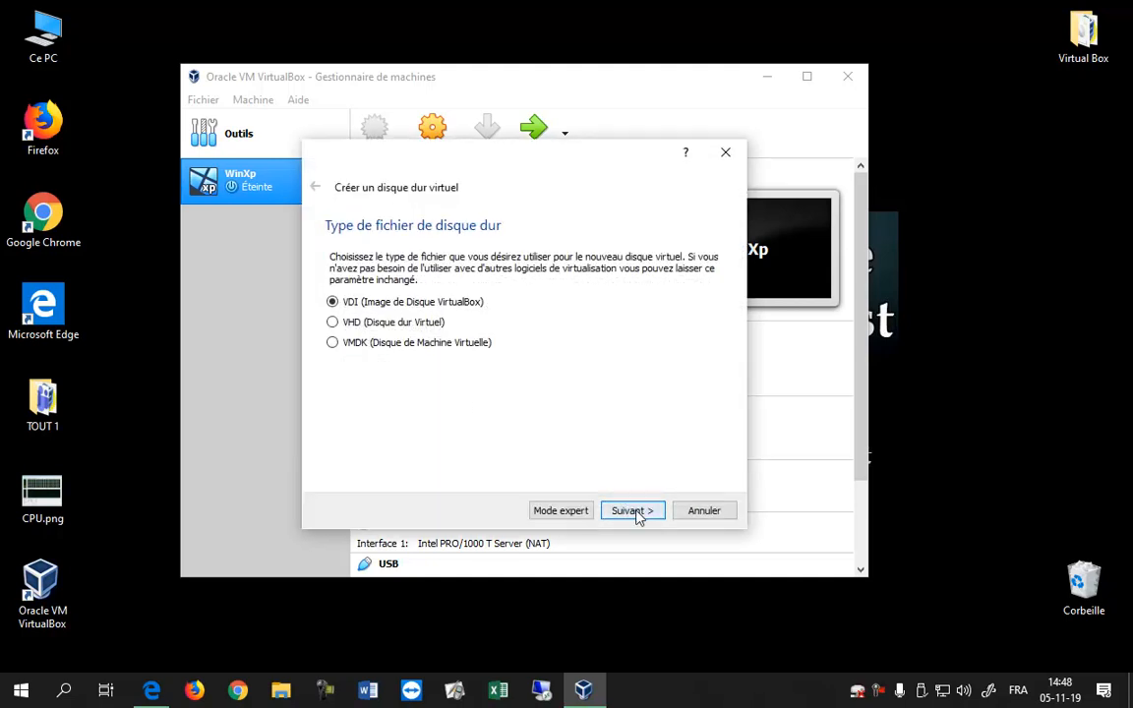
{"action": "left_click", "coordinate": [635, 512]}
{"action": "left_click", "coordinate": [635, 512]}
{"action": "left_click", "coordinate": [635, 511]}
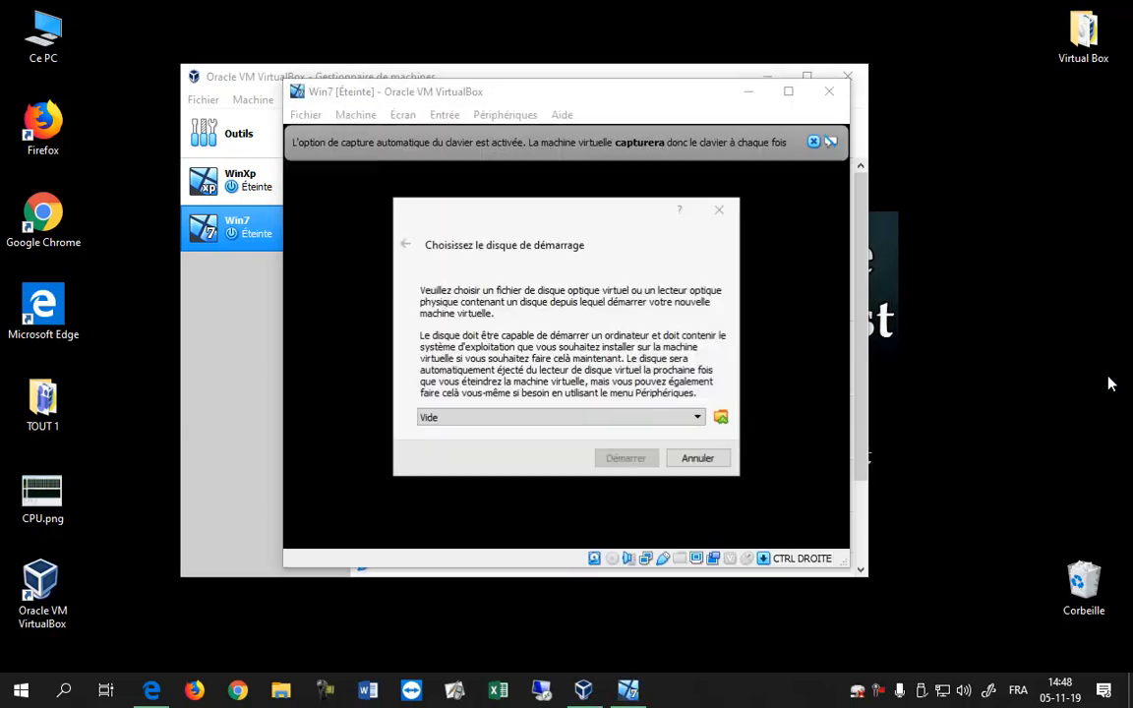
- Boot Win7 from the startup disk "Toutes les versions Windows 7 AiO v5.ISO" and reposition the machine's window on the desktop
{"action": "left_click", "coordinate": [723, 418]}
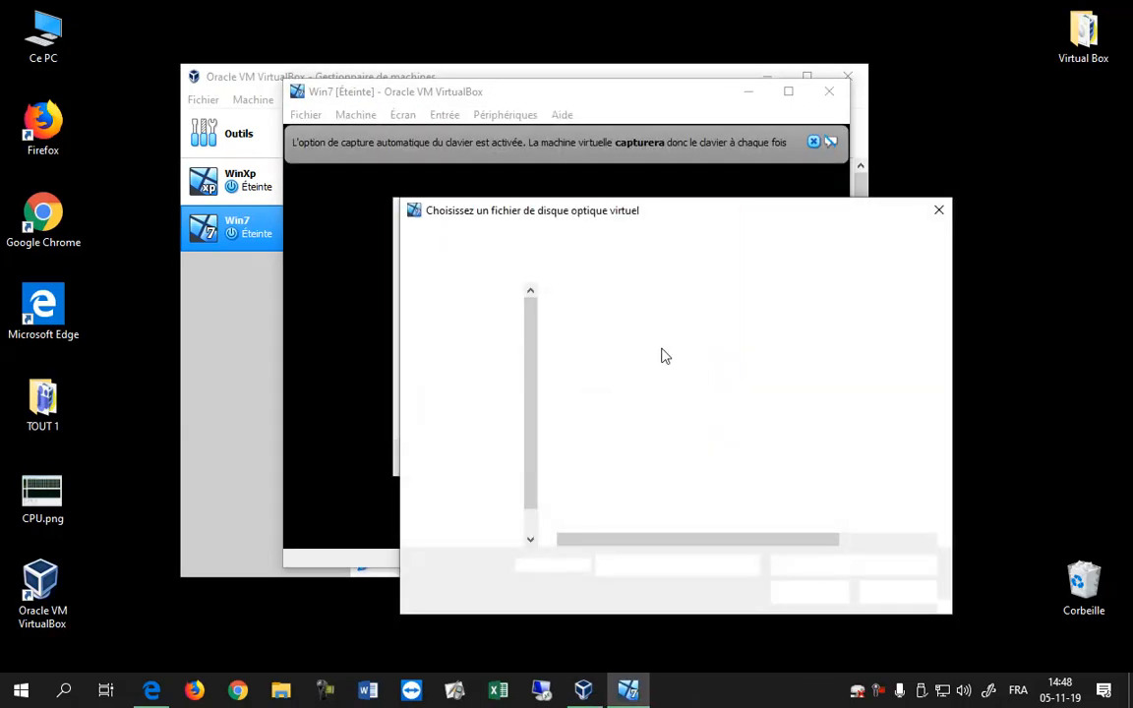
{"action": "double_click", "coordinate": [647, 322]}
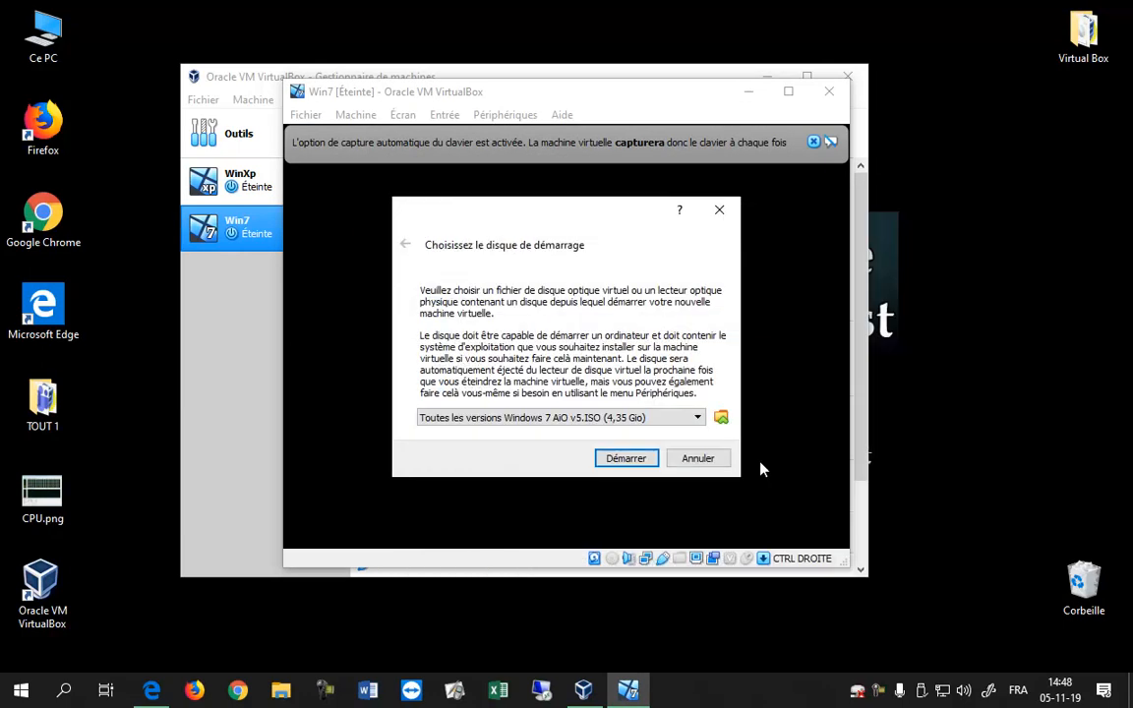
{"action": "left_click", "coordinate": [630, 462]}
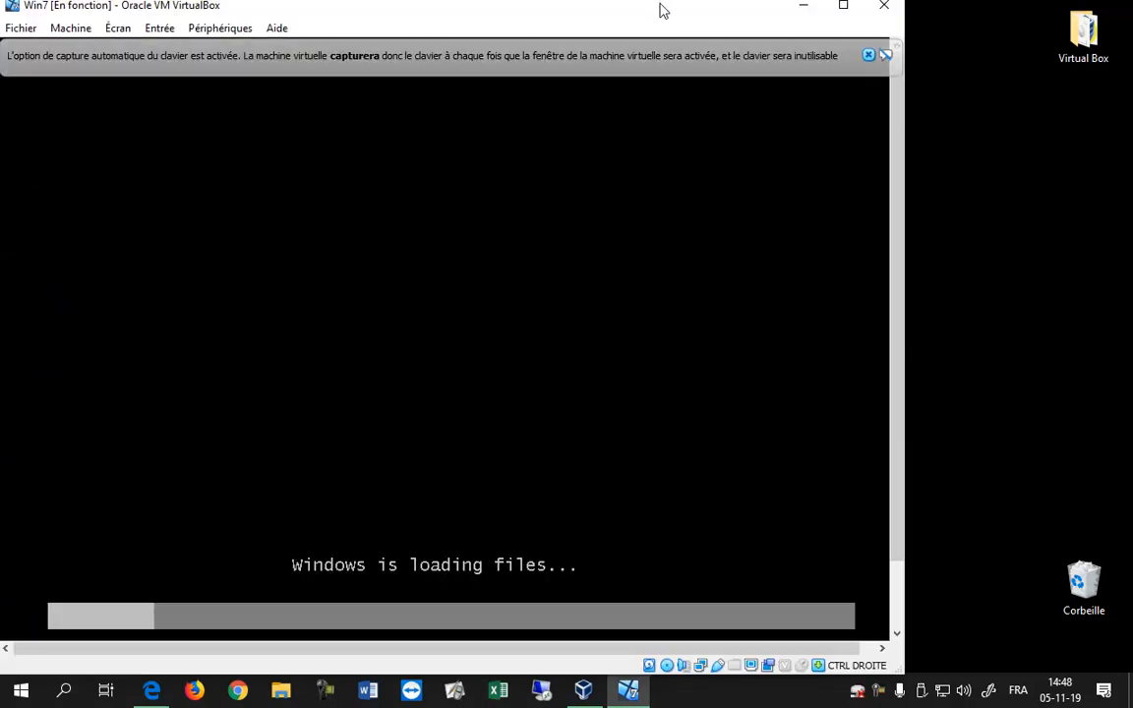
{"action": "left_click_drag", "start_coordinate": [662, 10], "coordinate": [769, 32]}
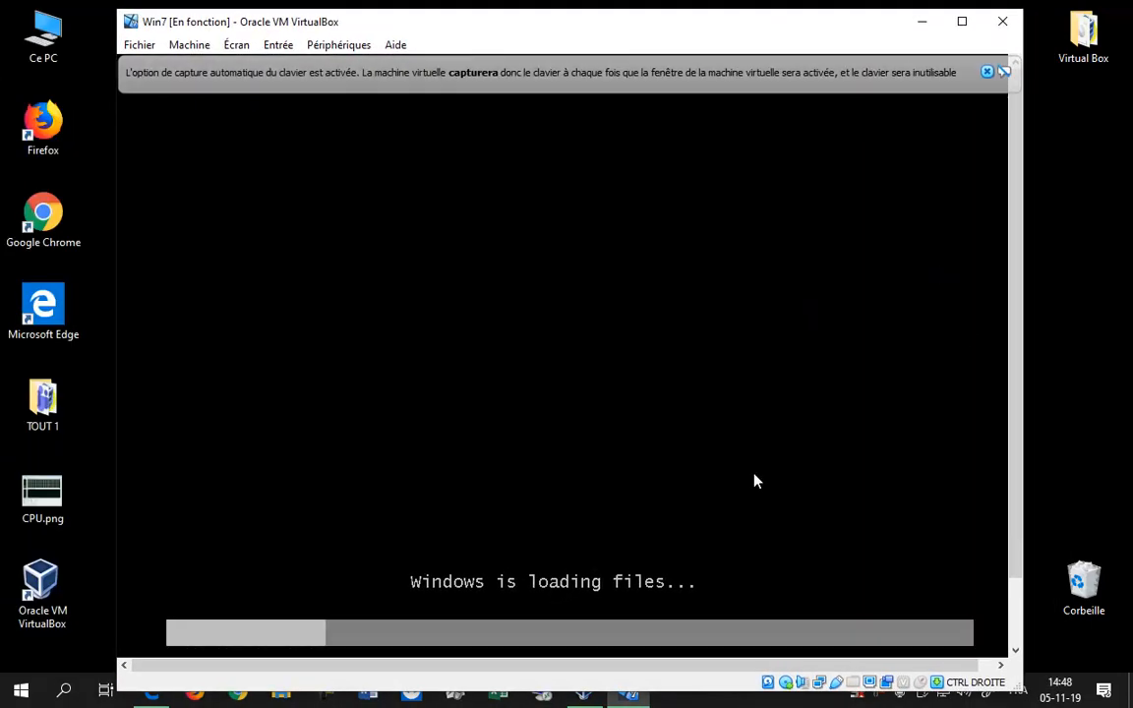
{"action": "left_click", "coordinate": [1062, 456]}
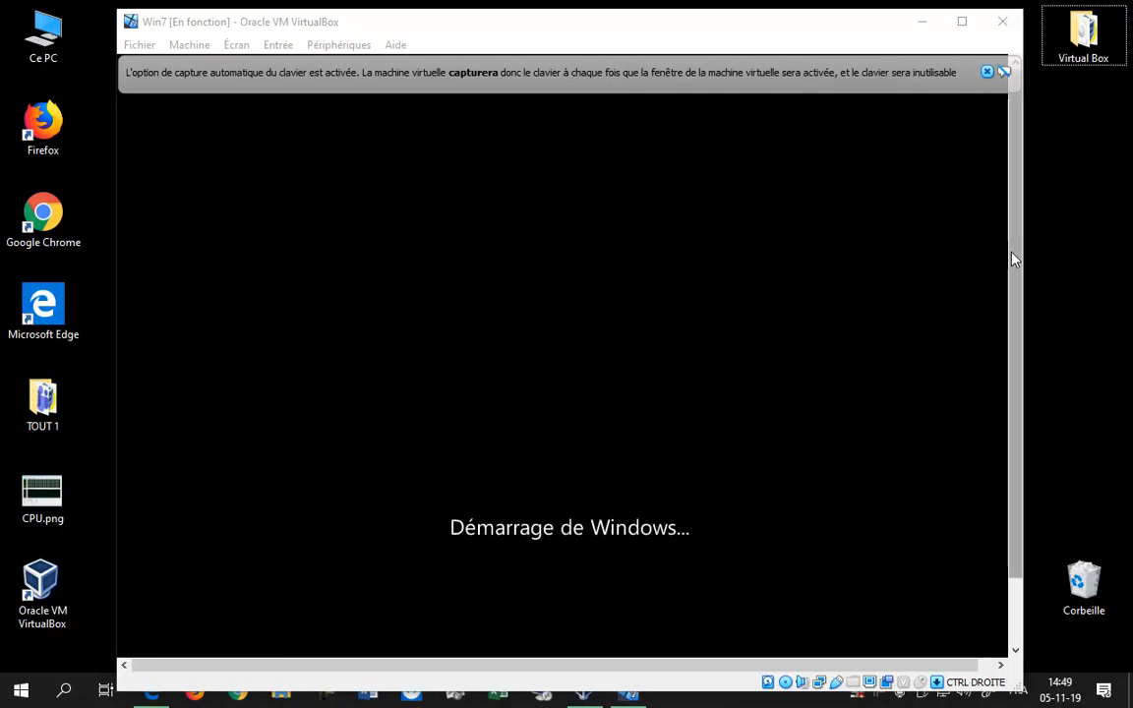
{"action": "left_click_drag", "start_coordinate": [1013, 241], "coordinate": [1013, 450]}
{"action": "left_click", "coordinate": [1071, 461]}
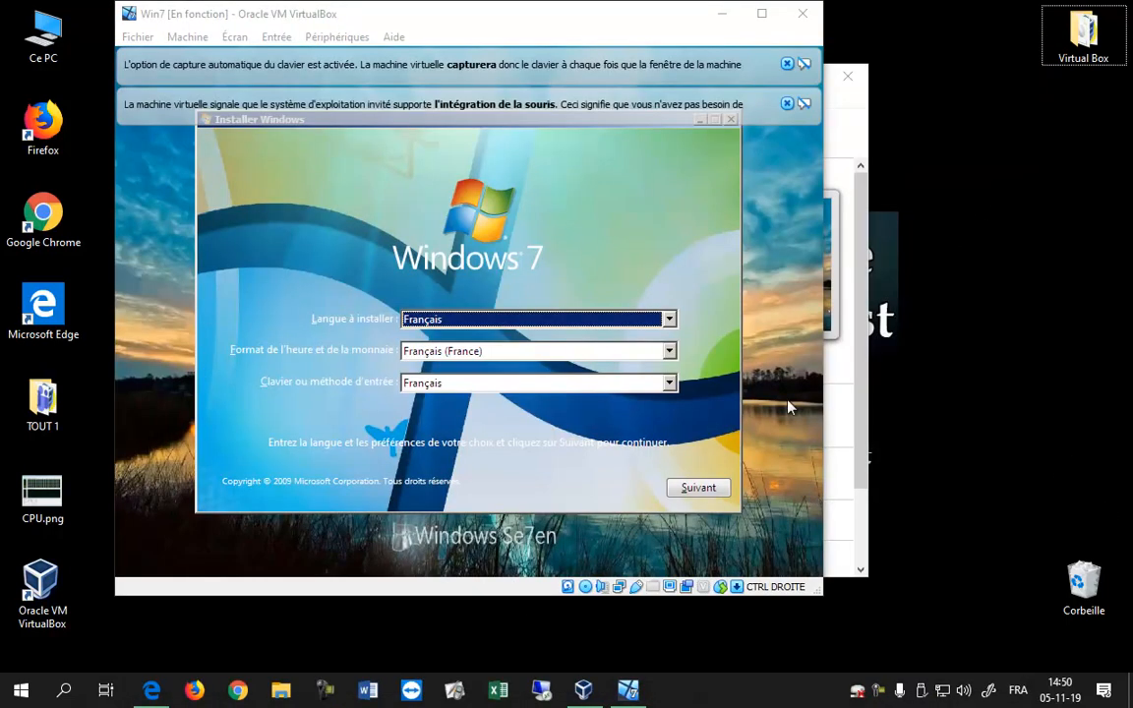
- Set the installer's time and currency format to Français (Belgique) and accept the language preferences
{"action": "left_click", "coordinate": [498, 351]}
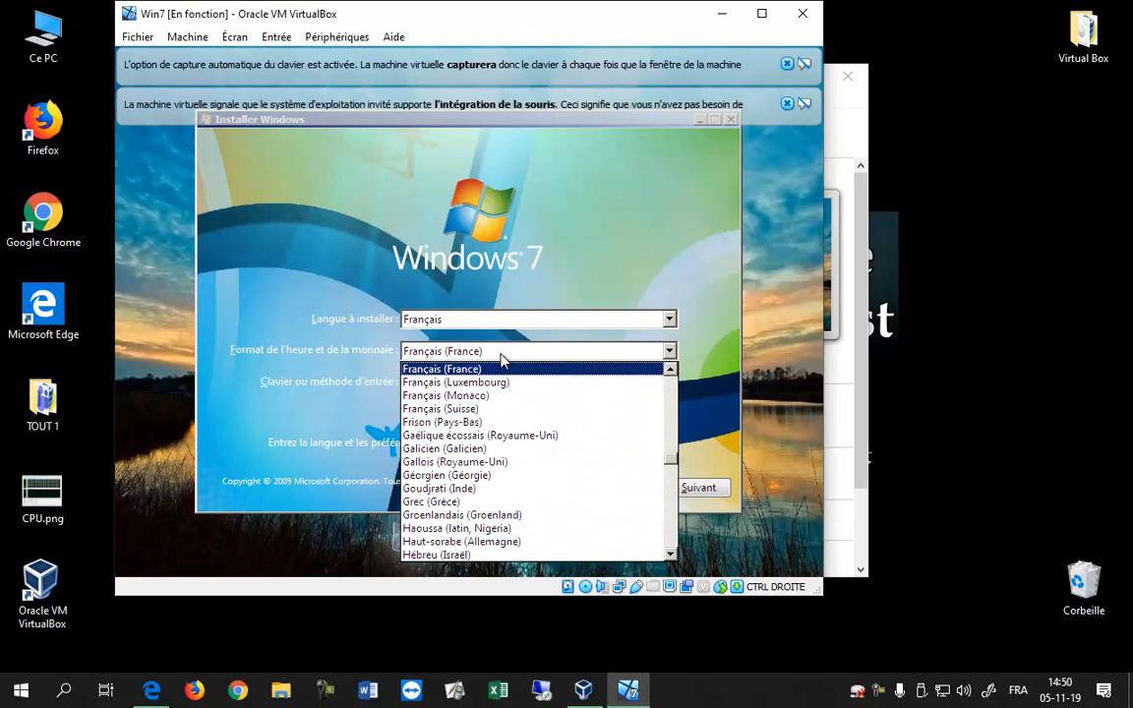
{"action": "scroll", "coordinate": [505, 413], "scroll_direction": "up", "scroll_amount": 1}
{"action": "left_click", "coordinate": [498, 382]}
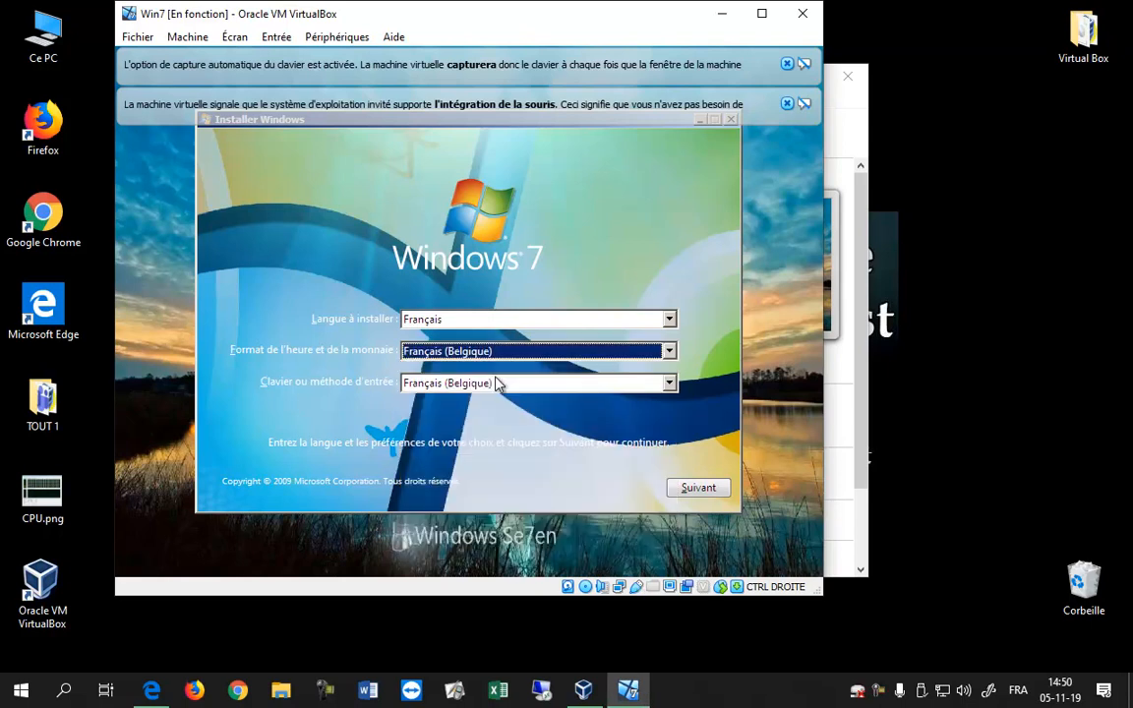
{"action": "left_click", "coordinate": [684, 492]}
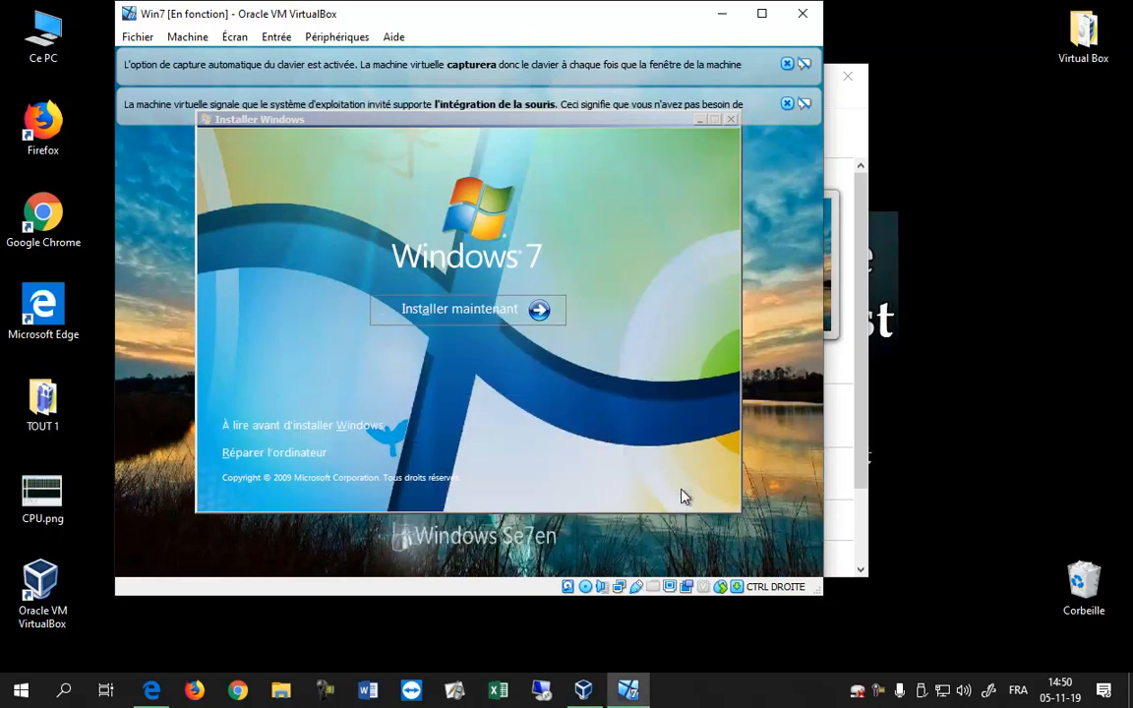
- Start the Windows 7 installation and choose the Windows 7 Professionnel x86 edition
{"action": "left_click", "coordinate": [445, 317]}
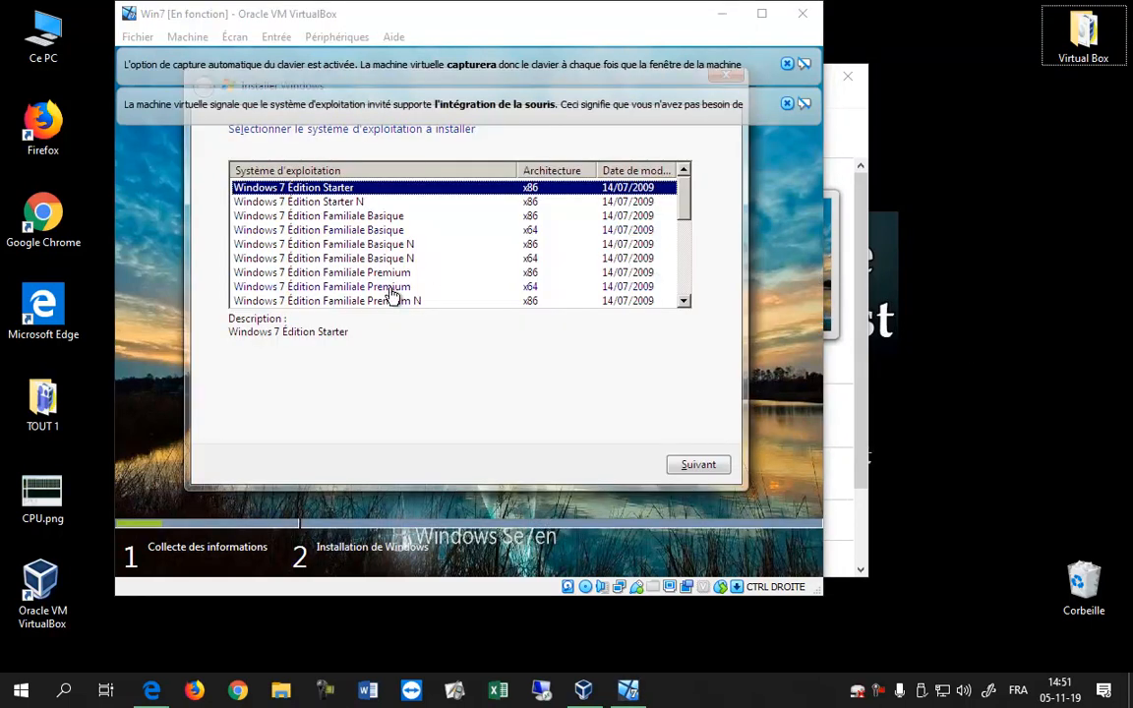
{"action": "left_click", "coordinate": [389, 287]}
{"action": "scroll", "coordinate": [391, 295], "scroll_direction": "down", "scroll_amount": 2}
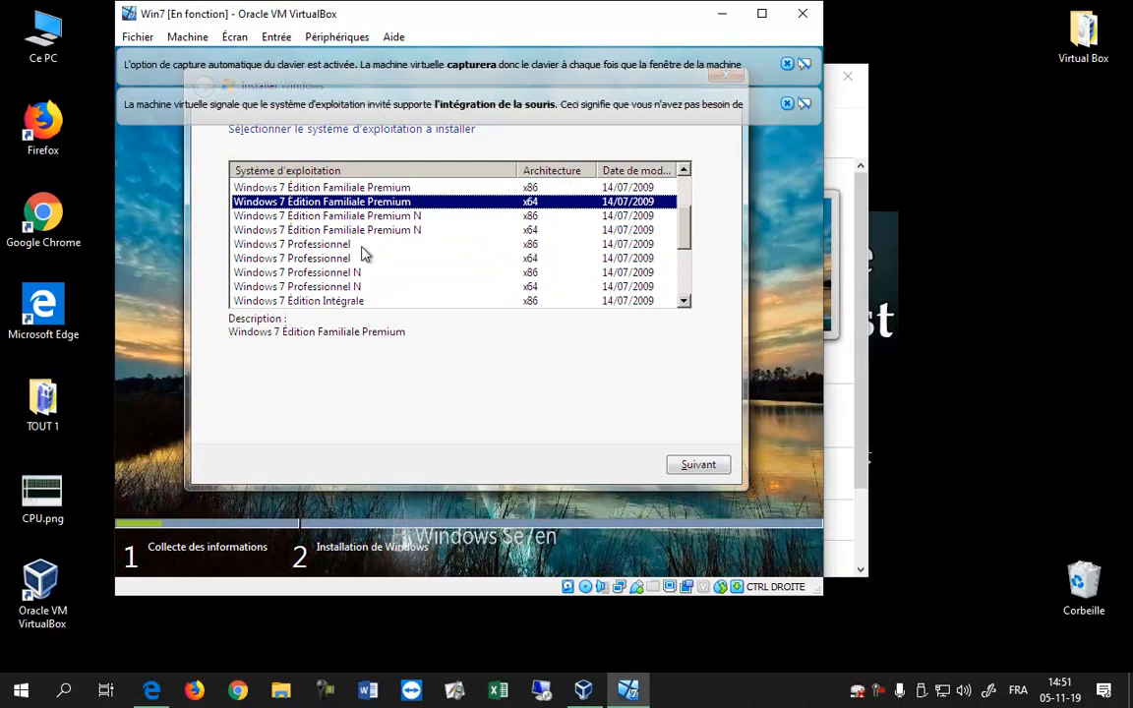
{"action": "left_click", "coordinate": [349, 247]}
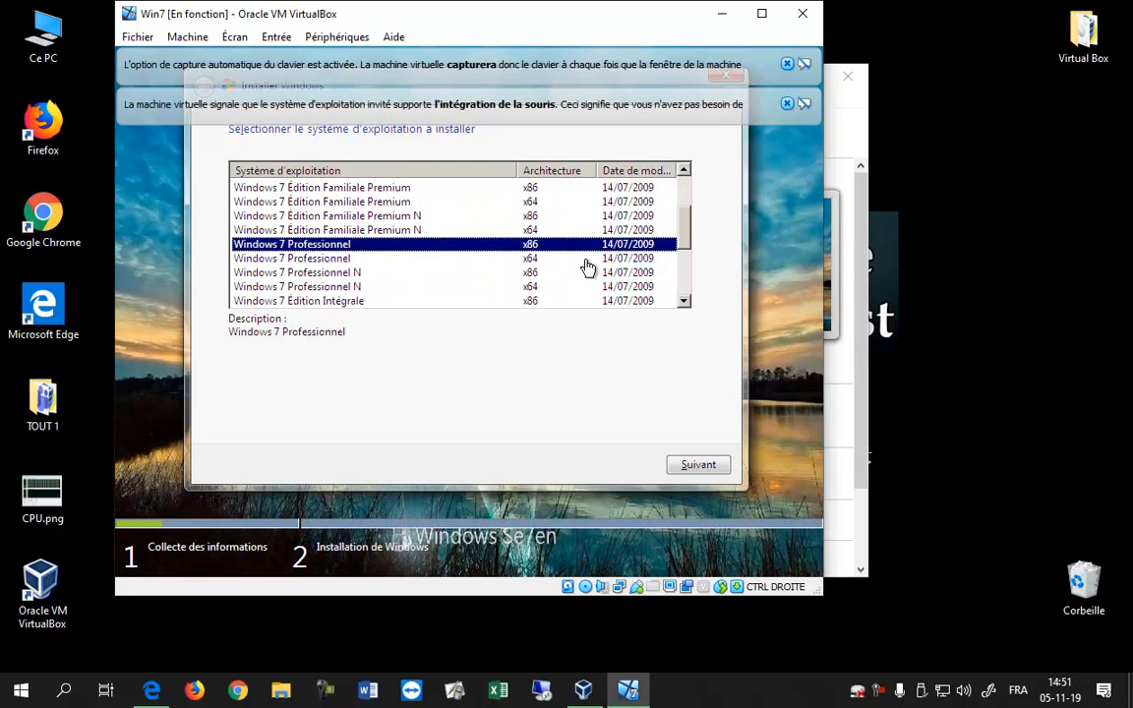
{"action": "left_click", "coordinate": [699, 466]}
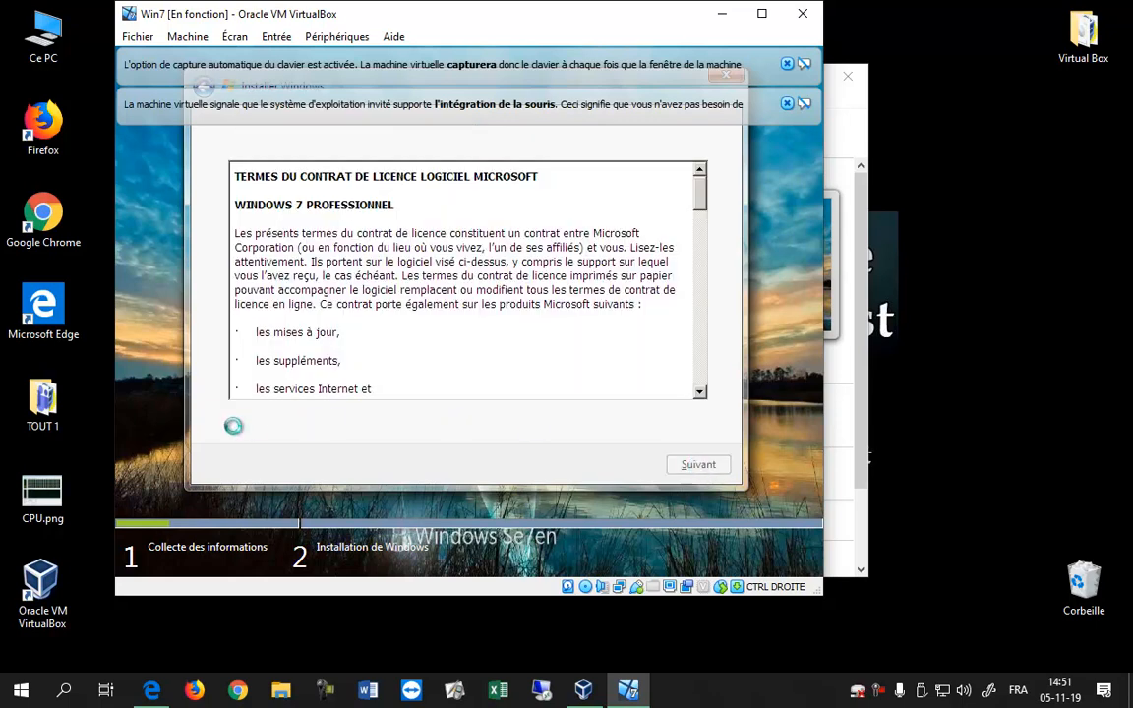
- Accept the licence terms and launch a custom installation onto the unallocated space of disk 0
{"action": "left_click", "coordinate": [253, 433]}
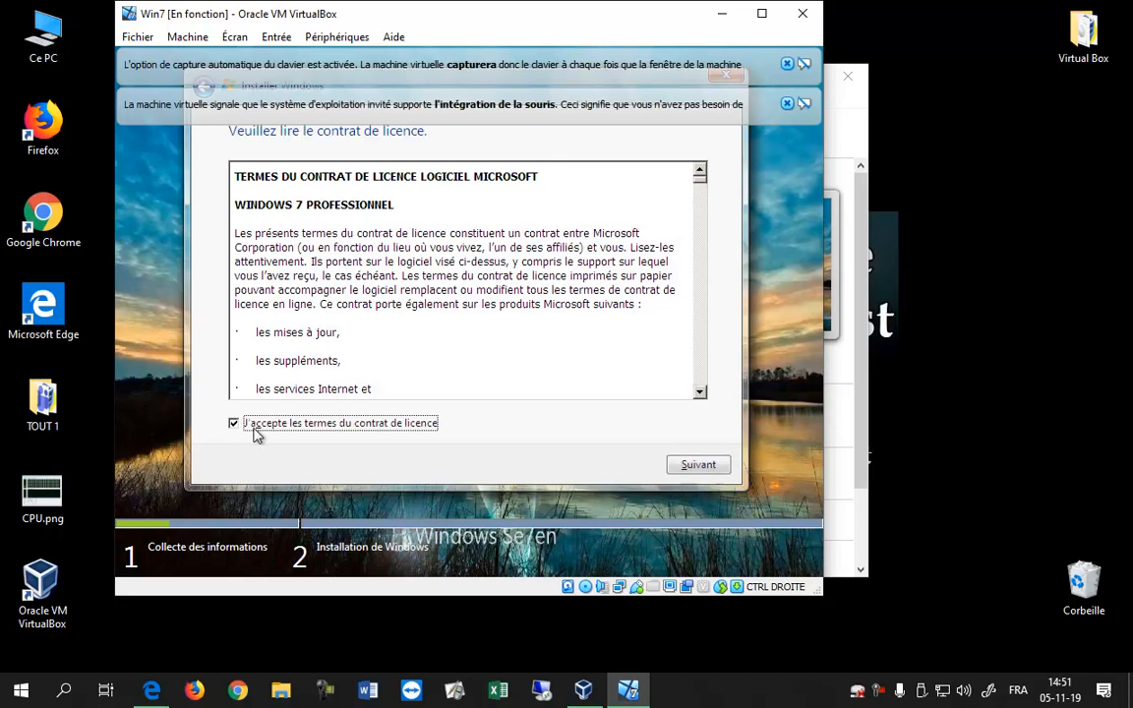
{"action": "left_click", "coordinate": [697, 465]}
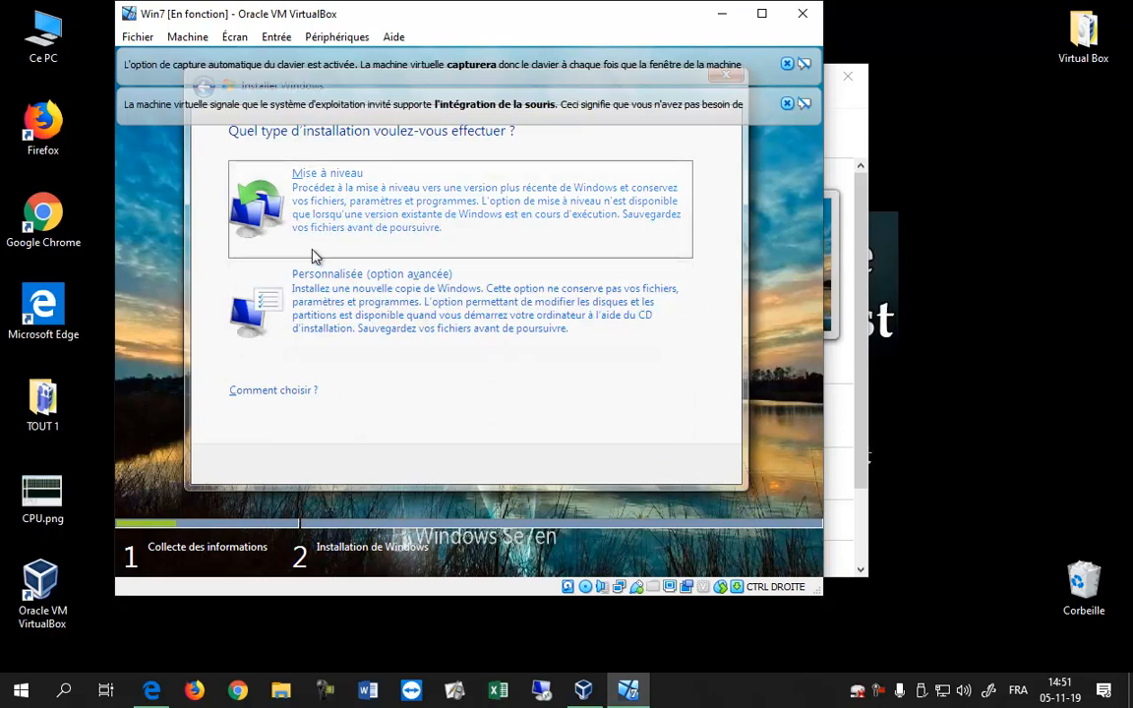
{"action": "left_click", "coordinate": [354, 315]}
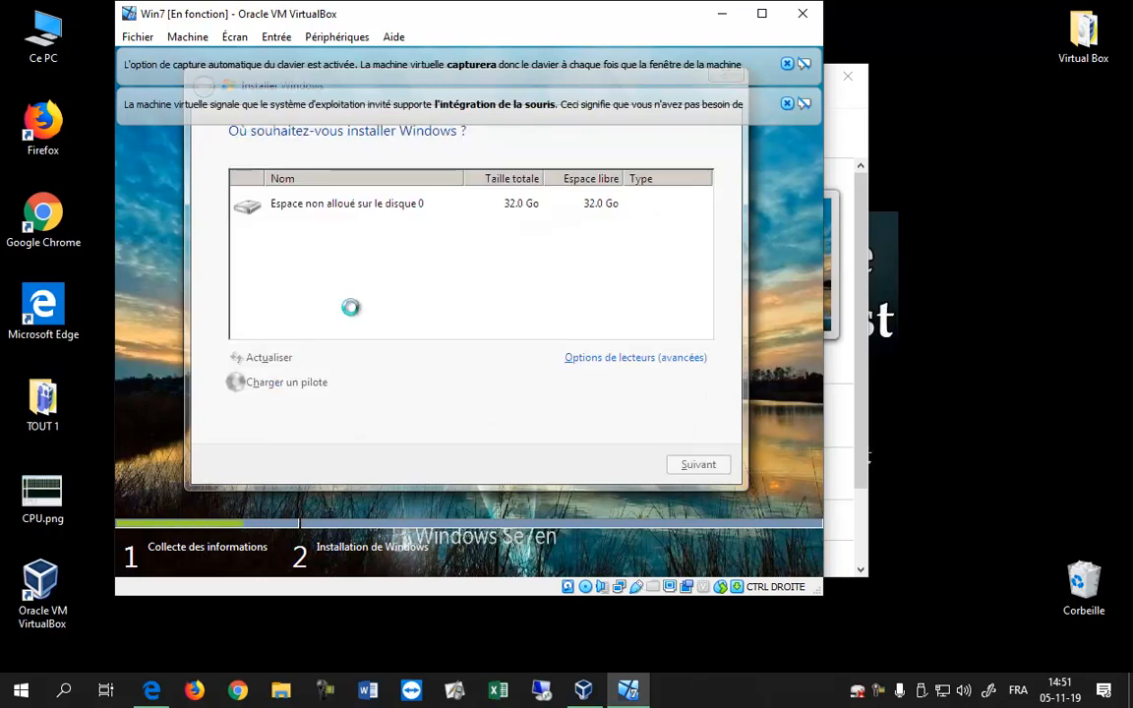
{"action": "left_click", "coordinate": [421, 208]}
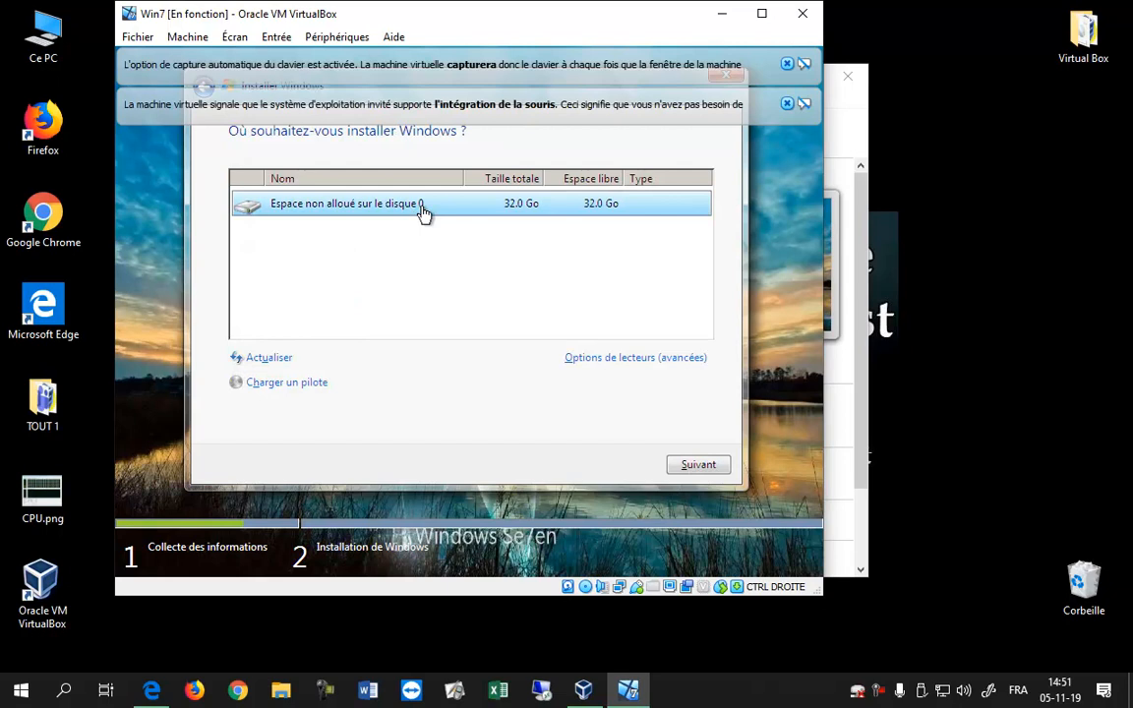
{"action": "left_click", "coordinate": [701, 465]}
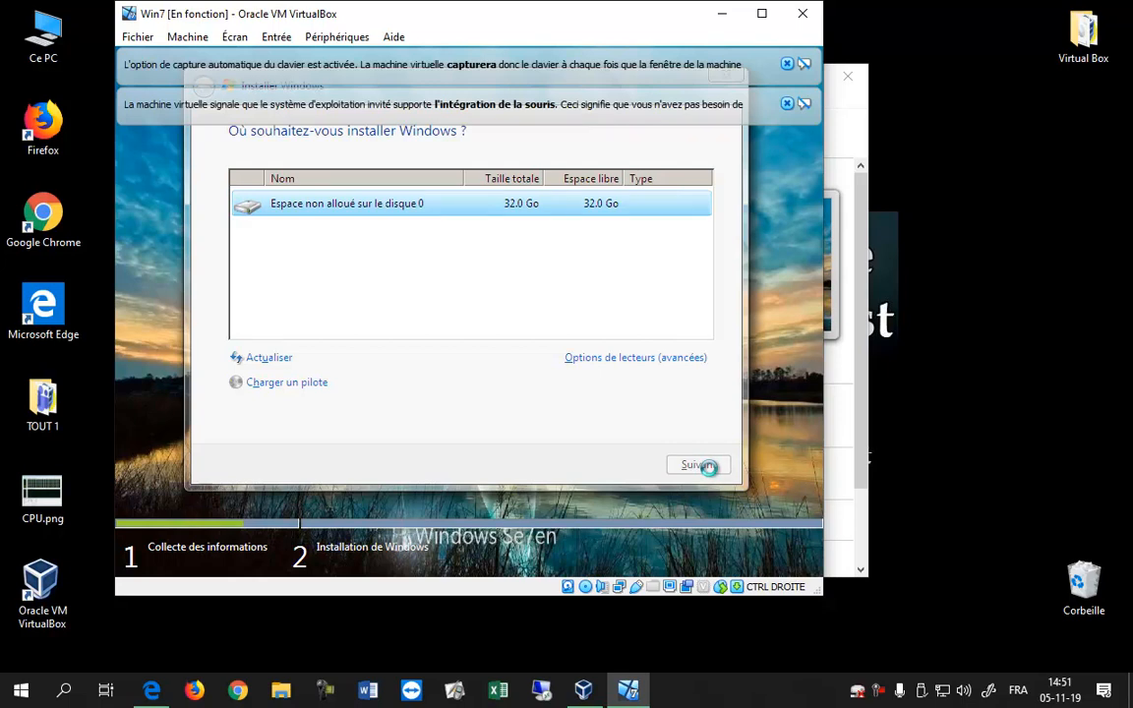
{"action": "left_click", "coordinate": [1016, 382]}
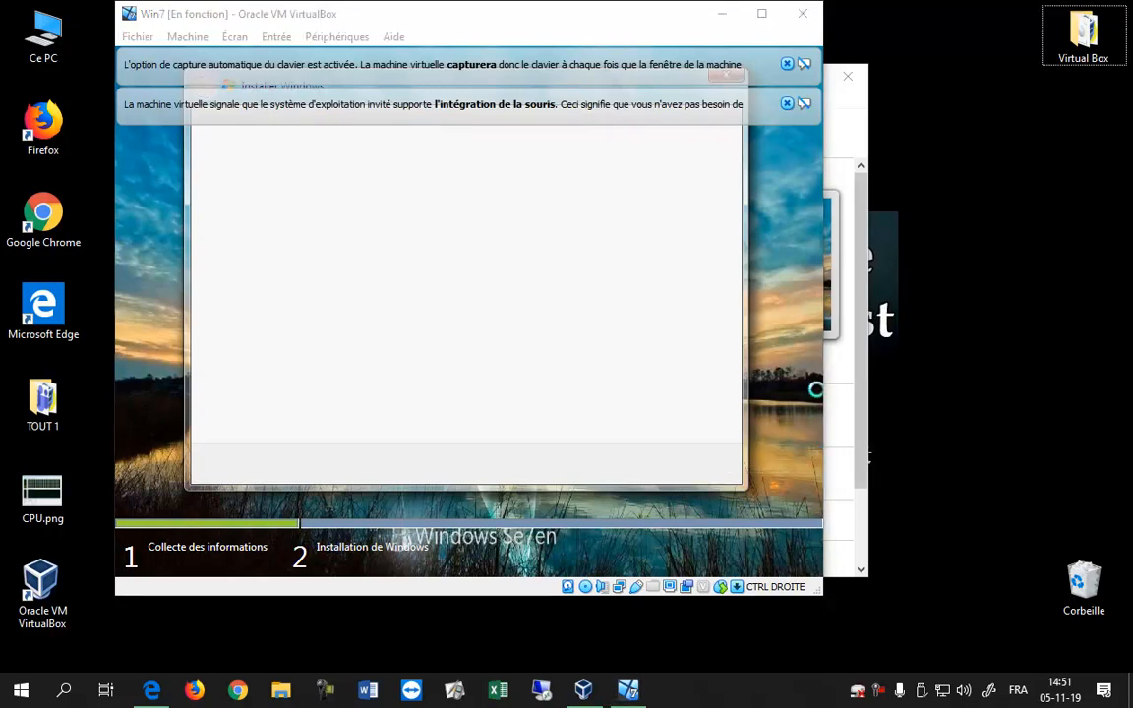
{"action": "left_click", "coordinate": [607, 333]}
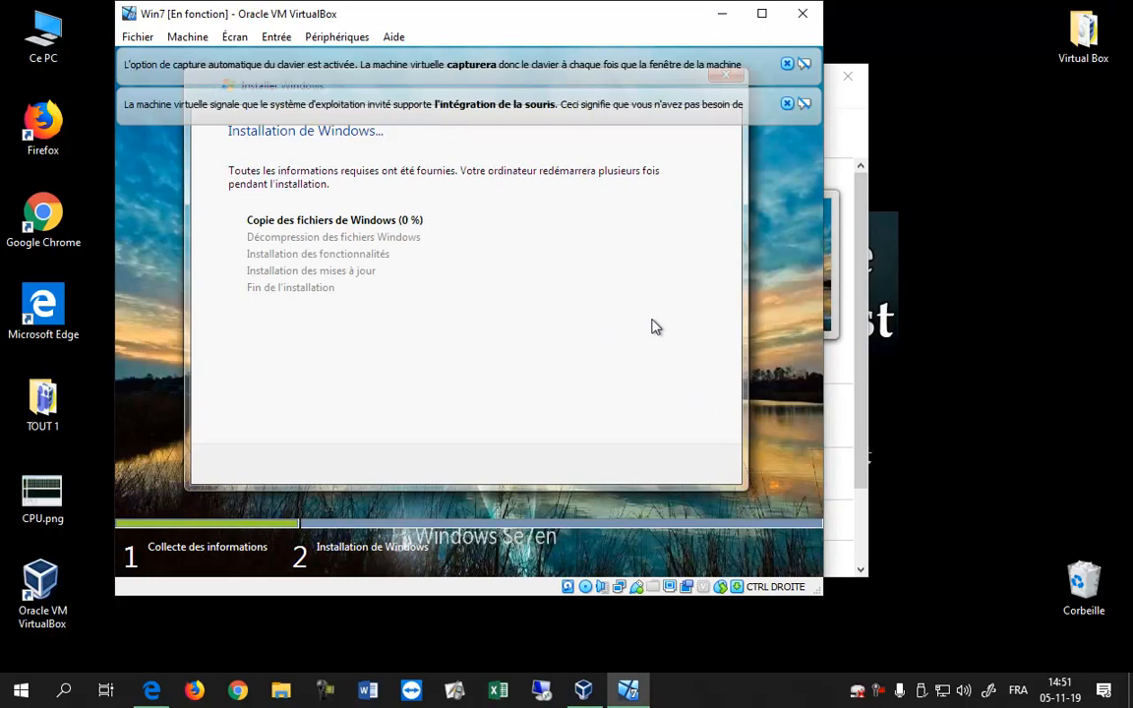
{"action": "left_click", "coordinate": [969, 312]}
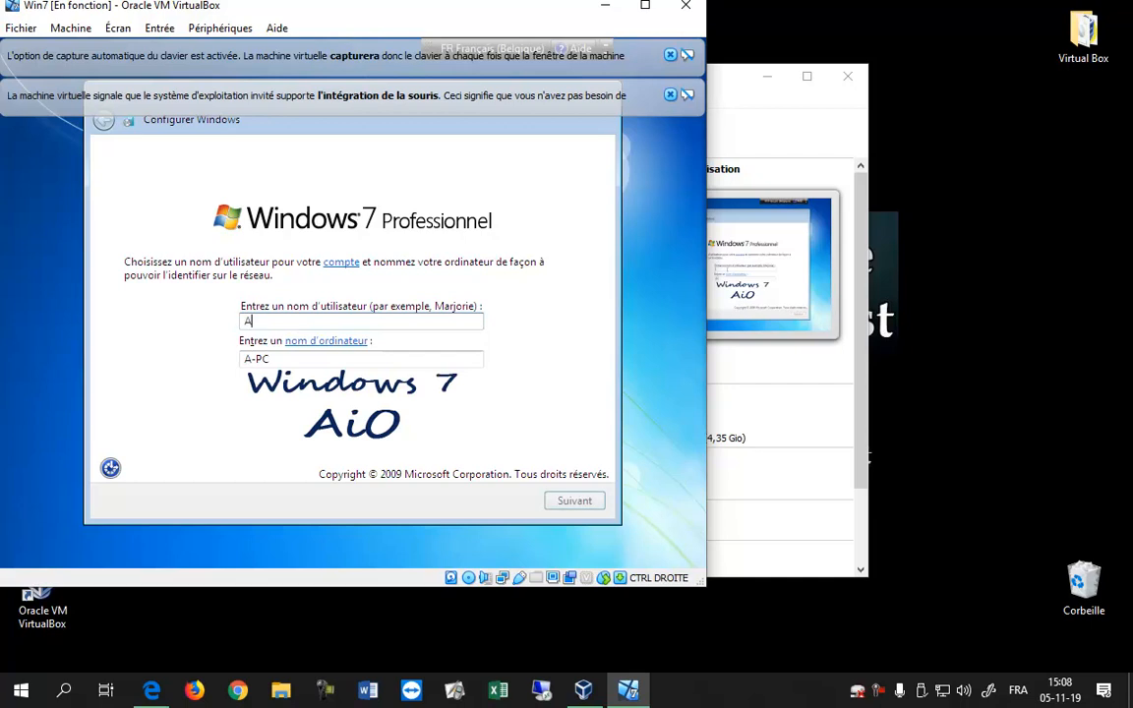
- Set the Windows user name to Admin with computer name Admin-PC, and leave the account password blank
{"action": "type", "text": "dmin"}
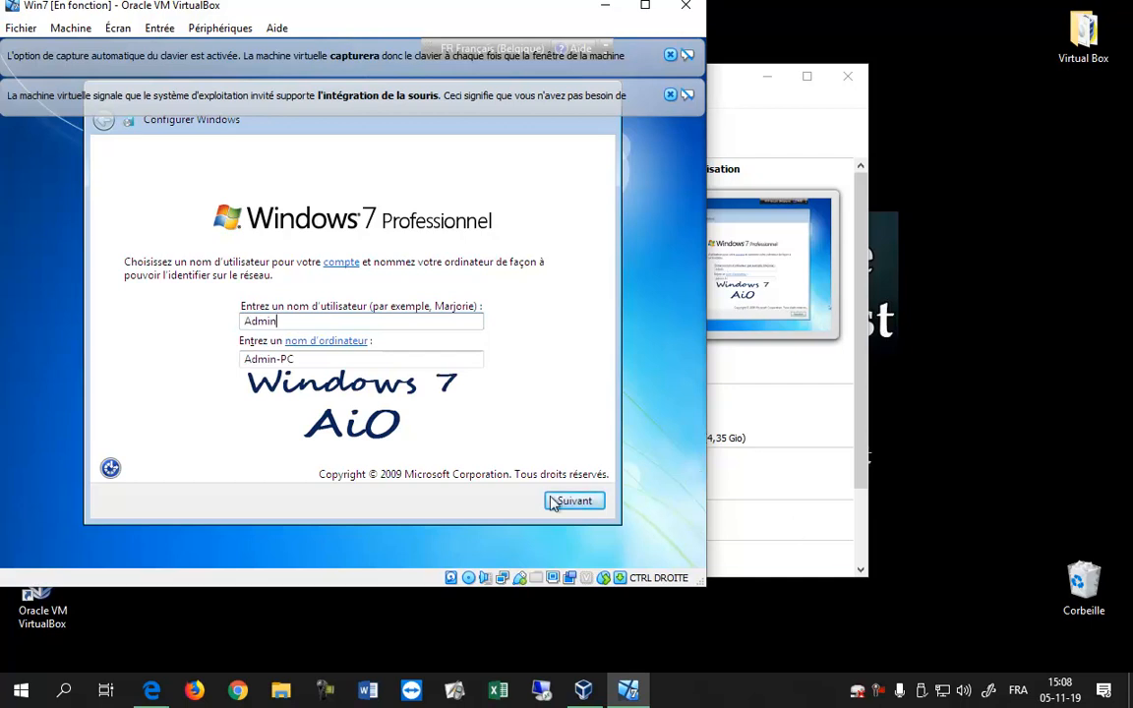
{"action": "left_click", "coordinate": [568, 503]}
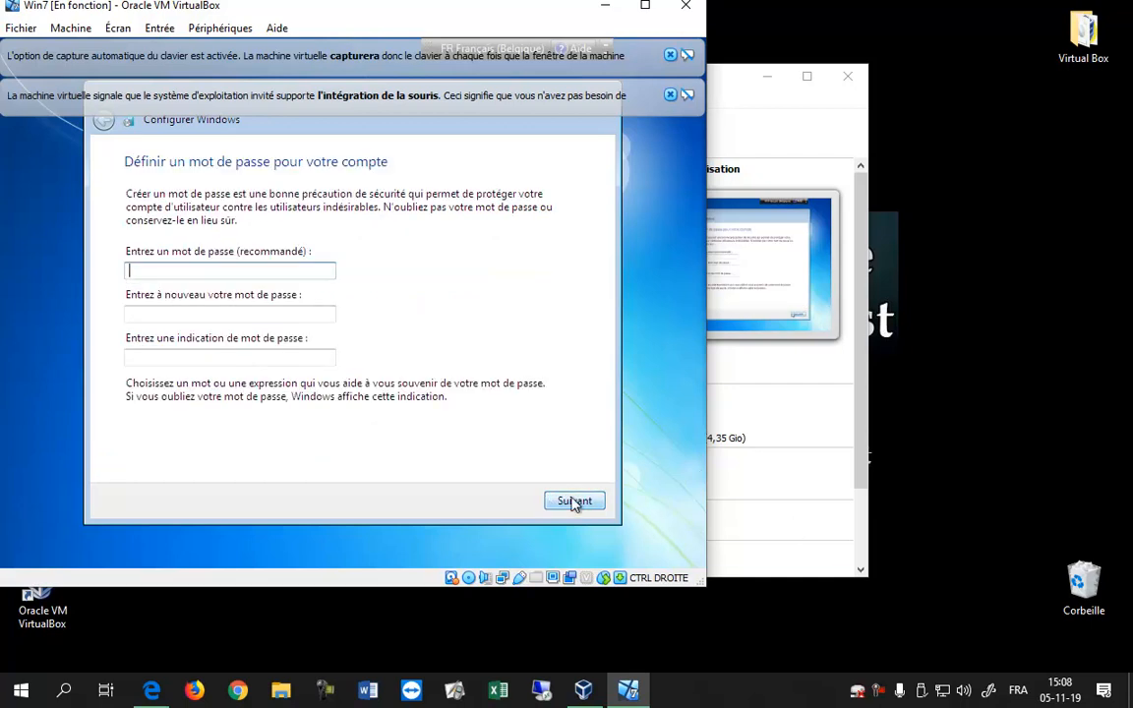
{"action": "left_click", "coordinate": [586, 507]}
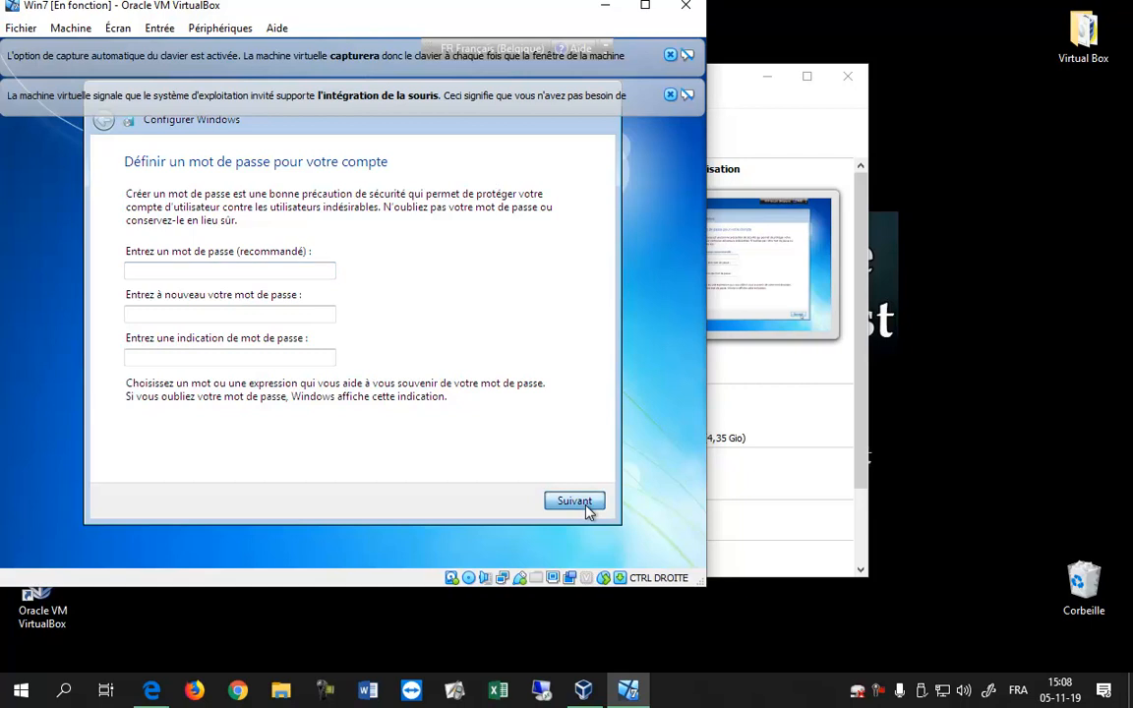
- Skip the product key with automatic online activation turned off, and postpone the Windows protection and update choice
{"action": "left_click", "coordinate": [129, 341]}
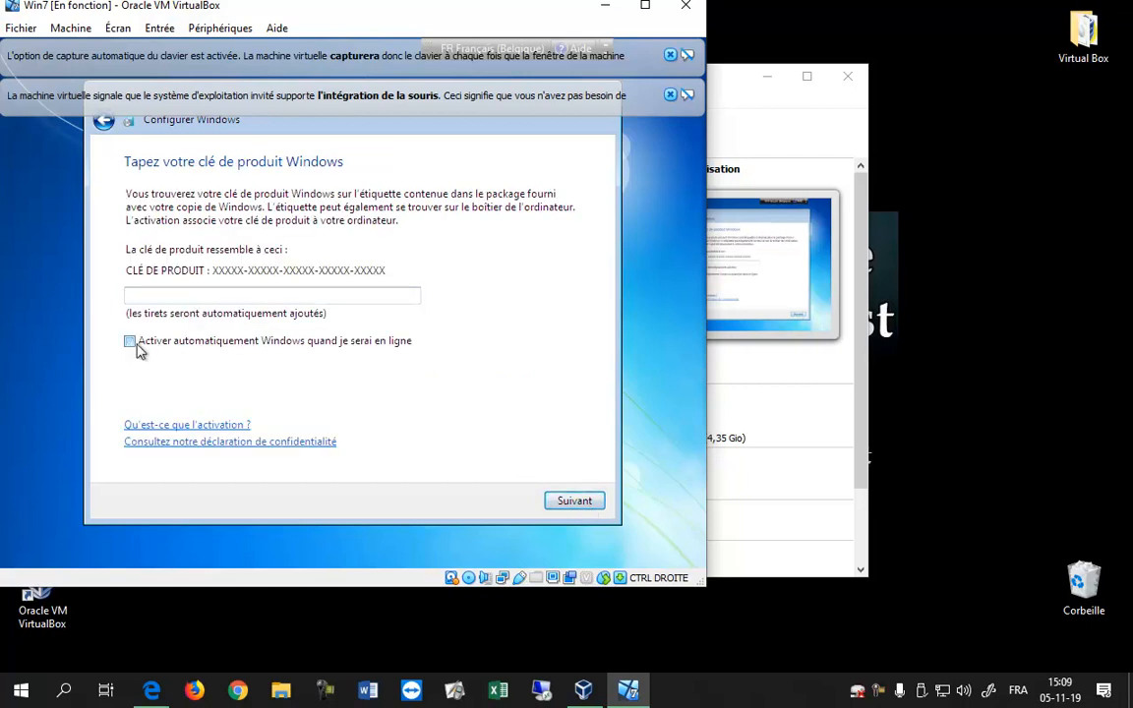
{"action": "left_click", "coordinate": [590, 504]}
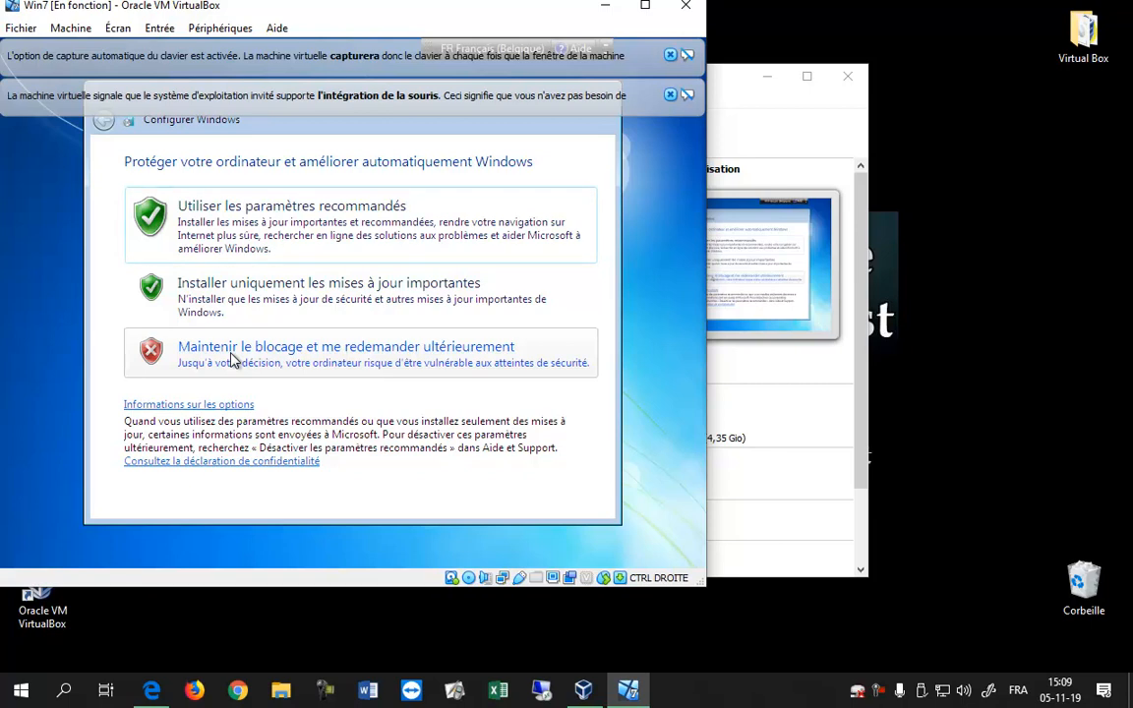
{"action": "left_click", "coordinate": [232, 360]}
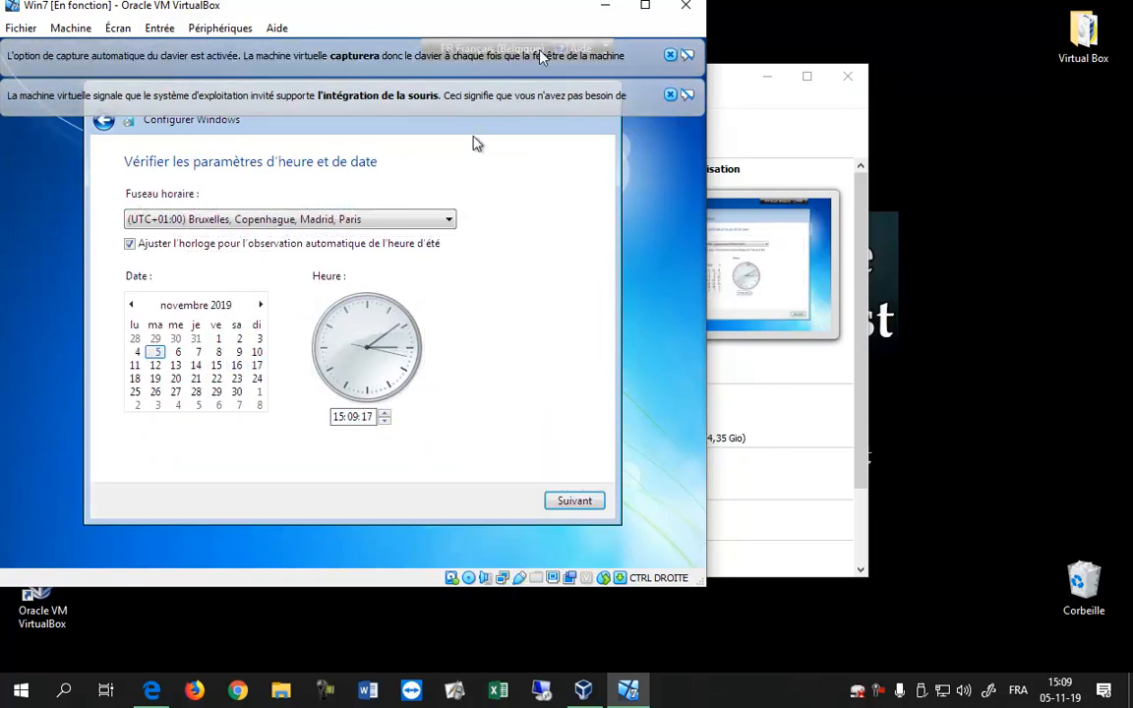
- Accept the time zone and date settings, and set the computer's network location to Réseau professionnel
{"action": "left_click_drag", "start_coordinate": [532, 20], "coordinate": [720, 51]}
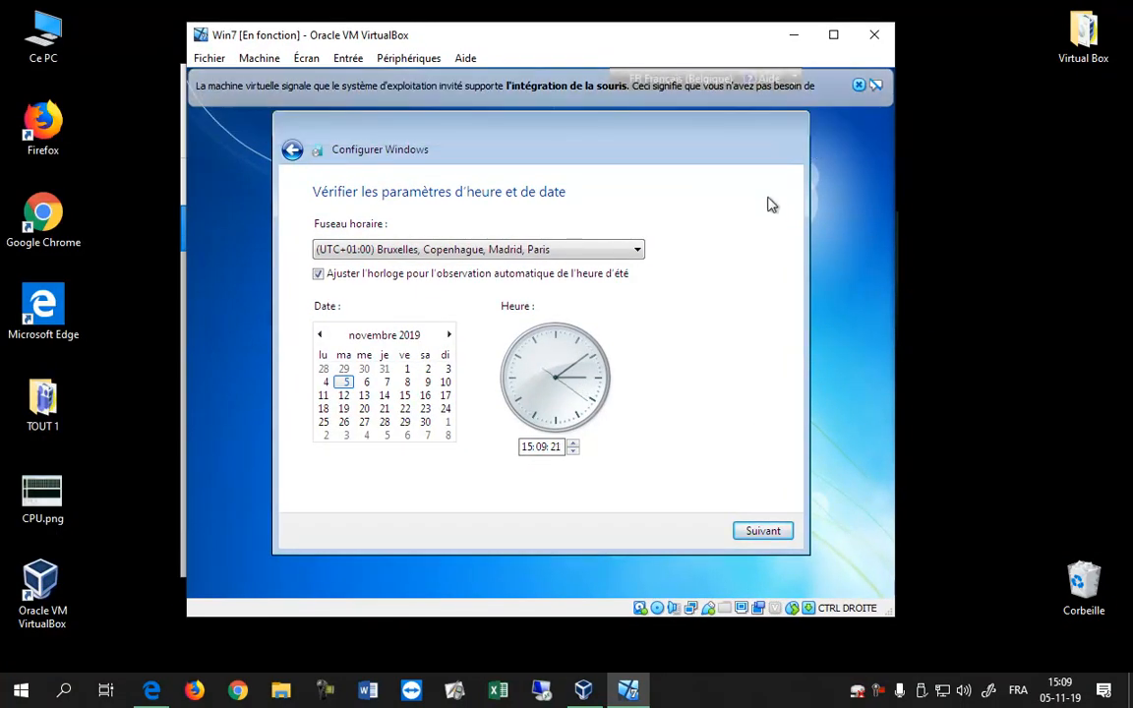
{"action": "left_click", "coordinate": [760, 532]}
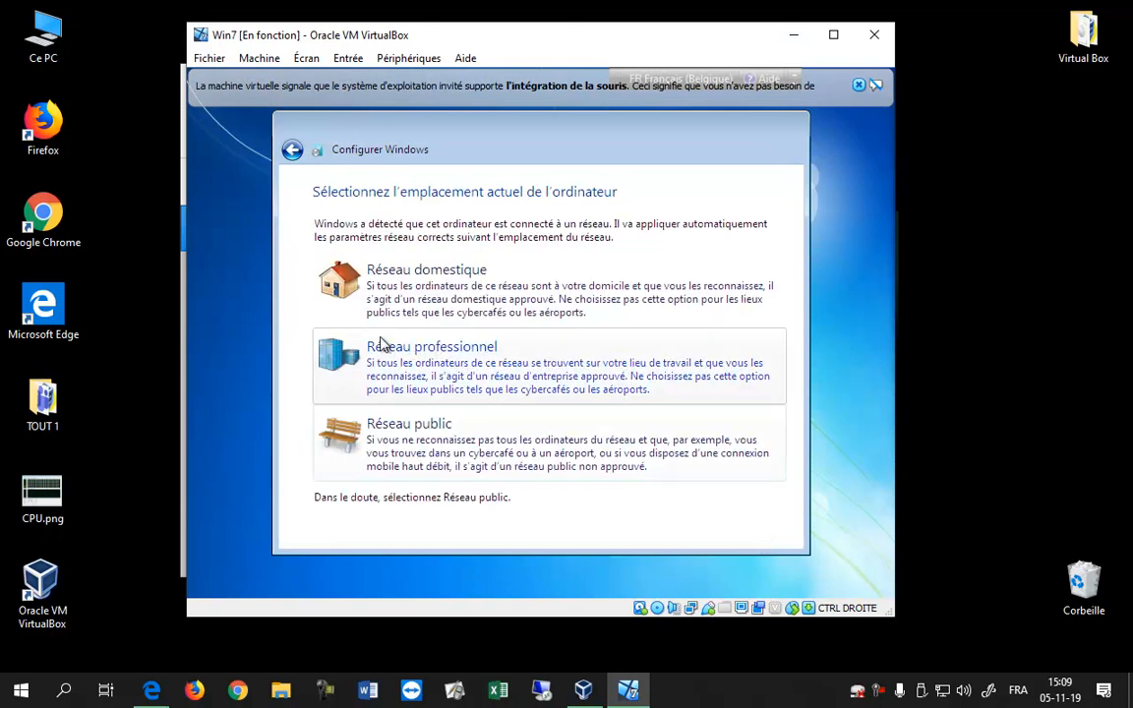
{"action": "left_click", "coordinate": [403, 374]}
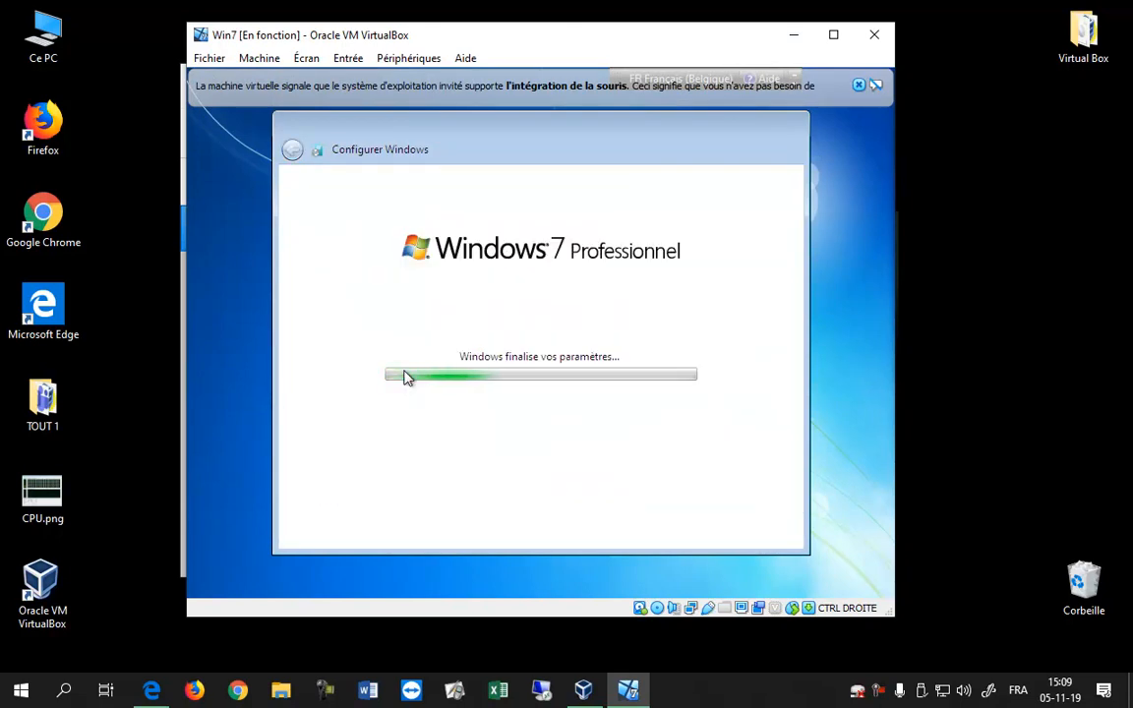
{"action": "left_click", "coordinate": [859, 86]}
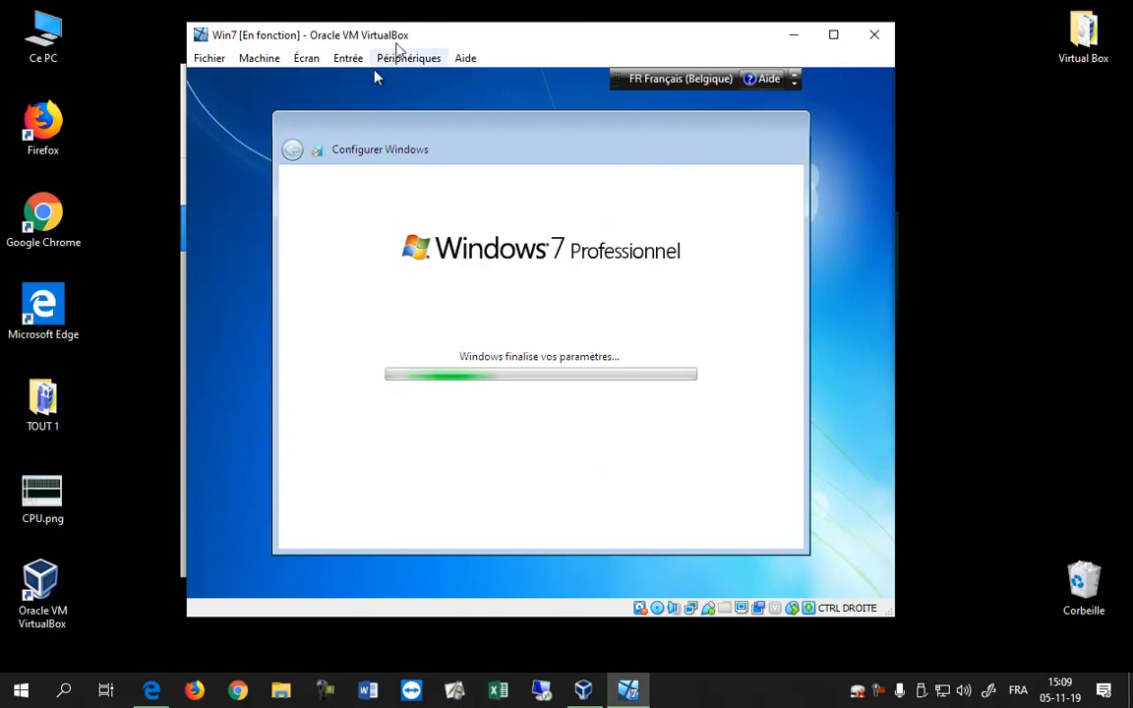
- Arrange the VirtualBox manager and the running Win7 machine window beside each other on the host desktop
{"action": "left_click_drag", "start_coordinate": [483, 31], "coordinate": [626, 65]}
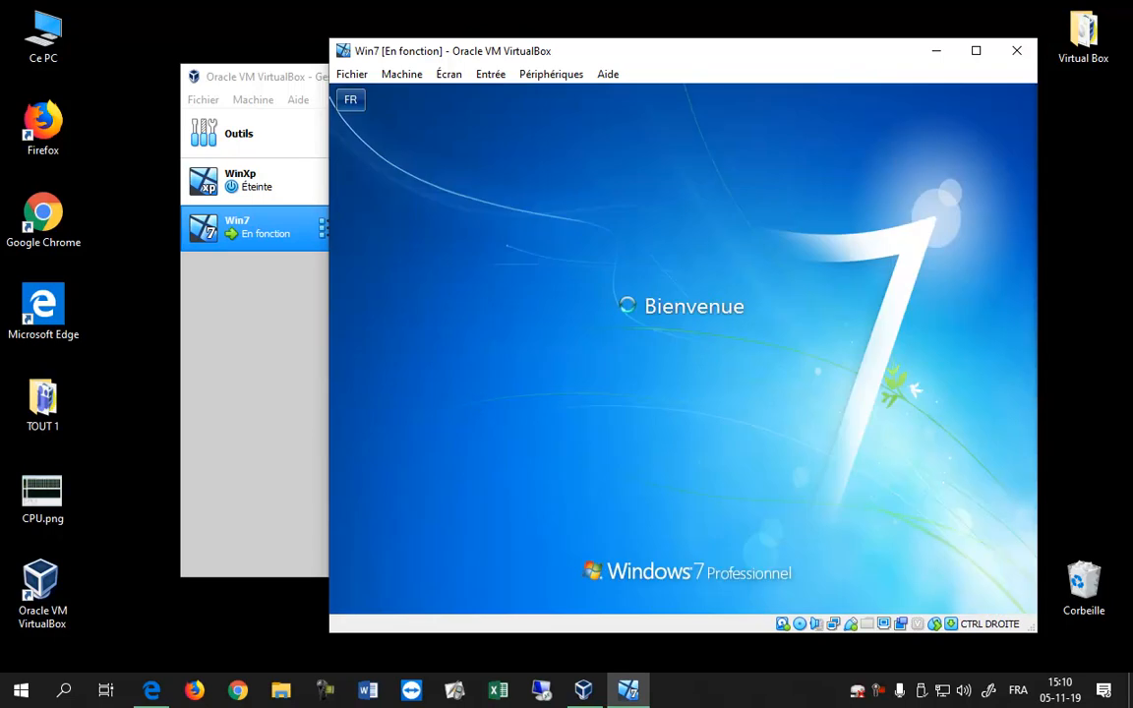
{"action": "left_click_drag", "start_coordinate": [821, 59], "coordinate": [678, 43]}
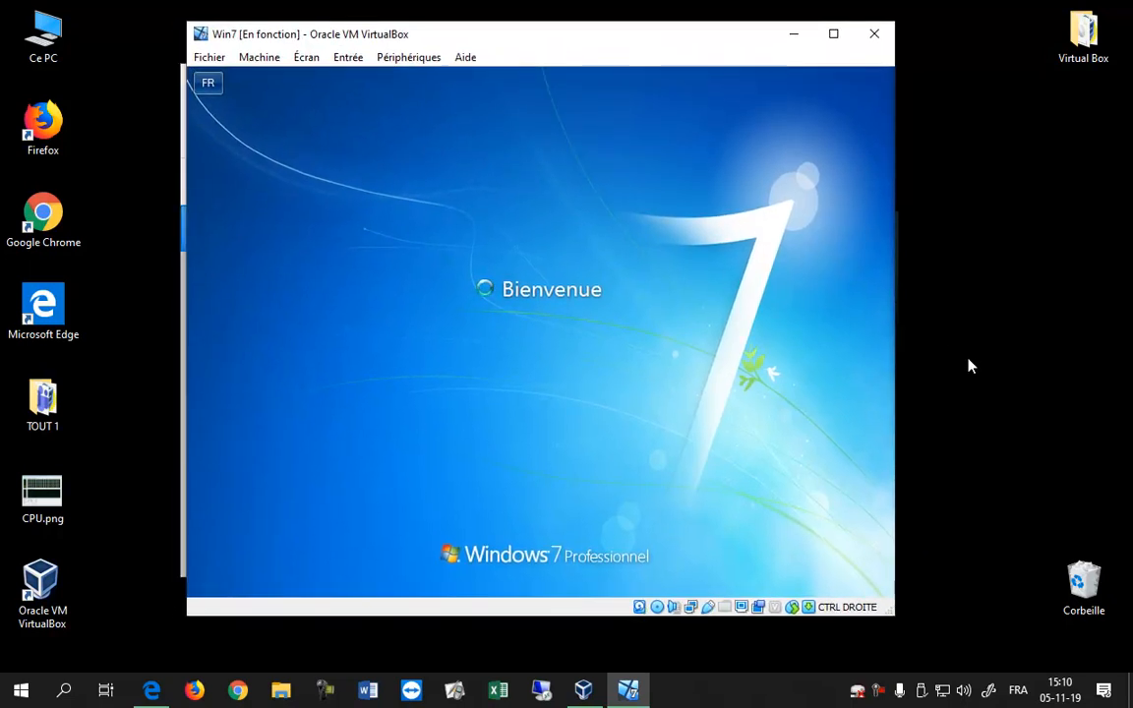
{"action": "left_click_drag", "start_coordinate": [492, 30], "coordinate": [539, 34]}
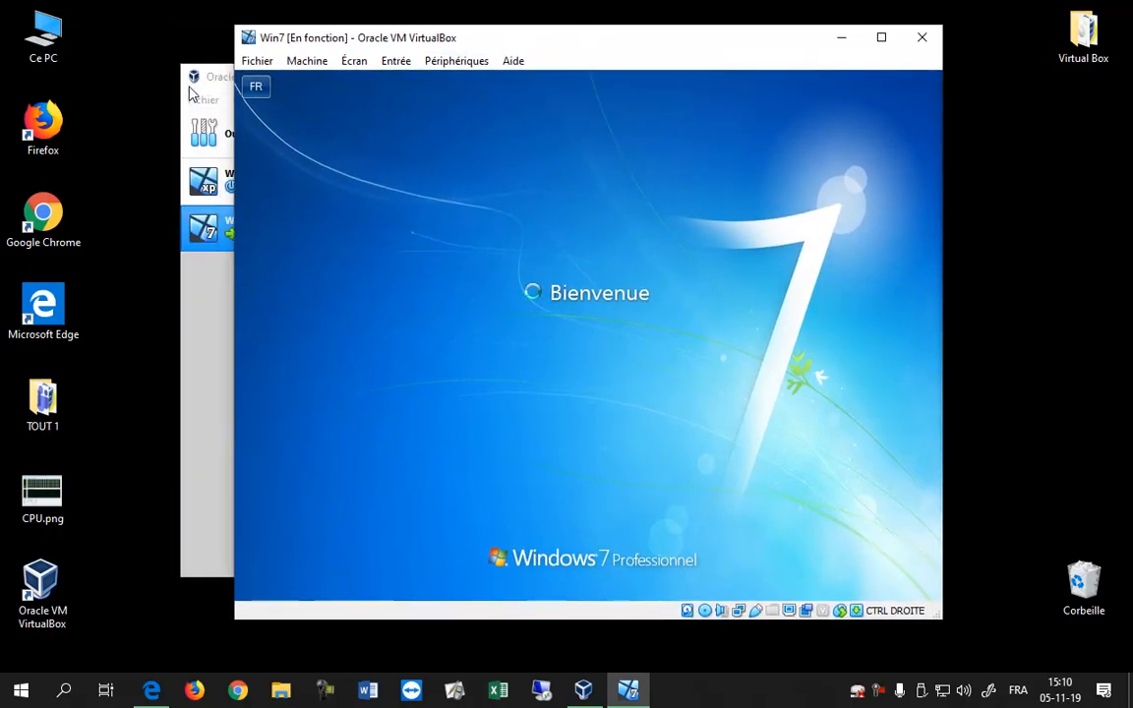
{"action": "left_click_drag", "start_coordinate": [208, 81], "coordinate": [36, 37]}
{"action": "left_click_drag", "start_coordinate": [738, 39], "coordinate": [801, 35]}
{"action": "left_click_drag", "start_coordinate": [881, 46], "coordinate": [878, 60]}
{"action": "left_click", "coordinate": [1115, 442]}
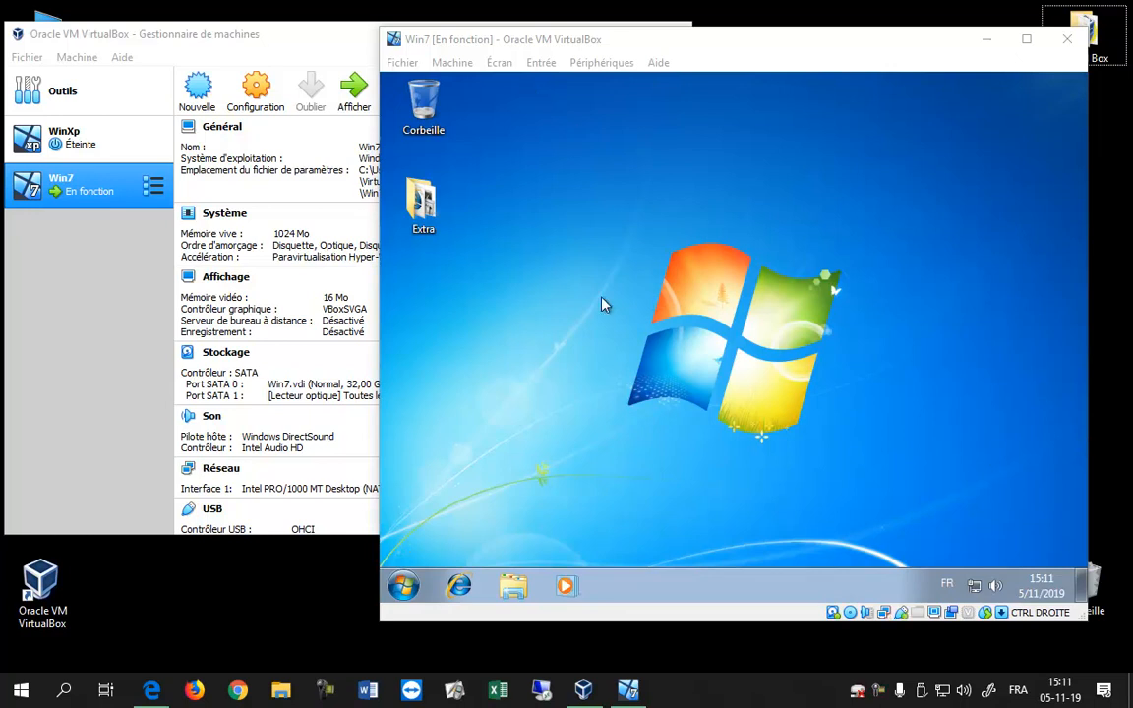
- Open the Start menu of the newly installed Windows 7 guest to view its contents
{"action": "left_click", "coordinate": [532, 296]}
{"action": "left_click", "coordinate": [403, 586]}
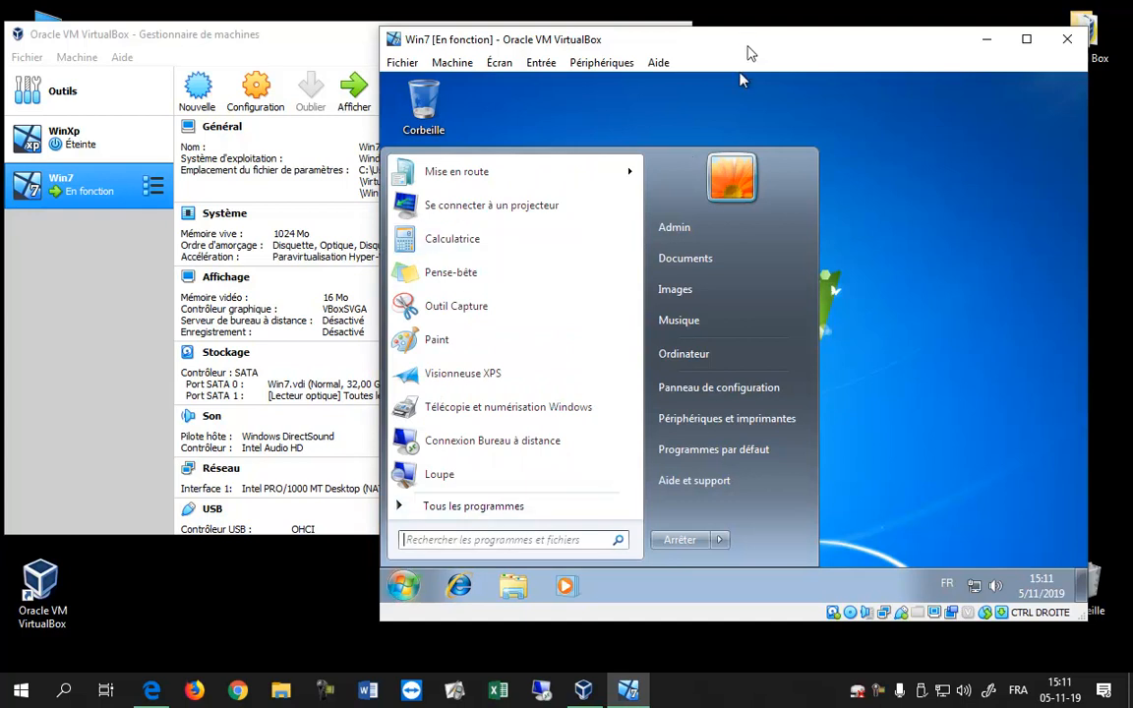
{"action": "left_click_drag", "start_coordinate": [573, 45], "coordinate": [581, 49]}
- Start the WinXp machine alongside Win7 and move its window over the VirtualBox manager
{"action": "left_click", "coordinate": [64, 138]}
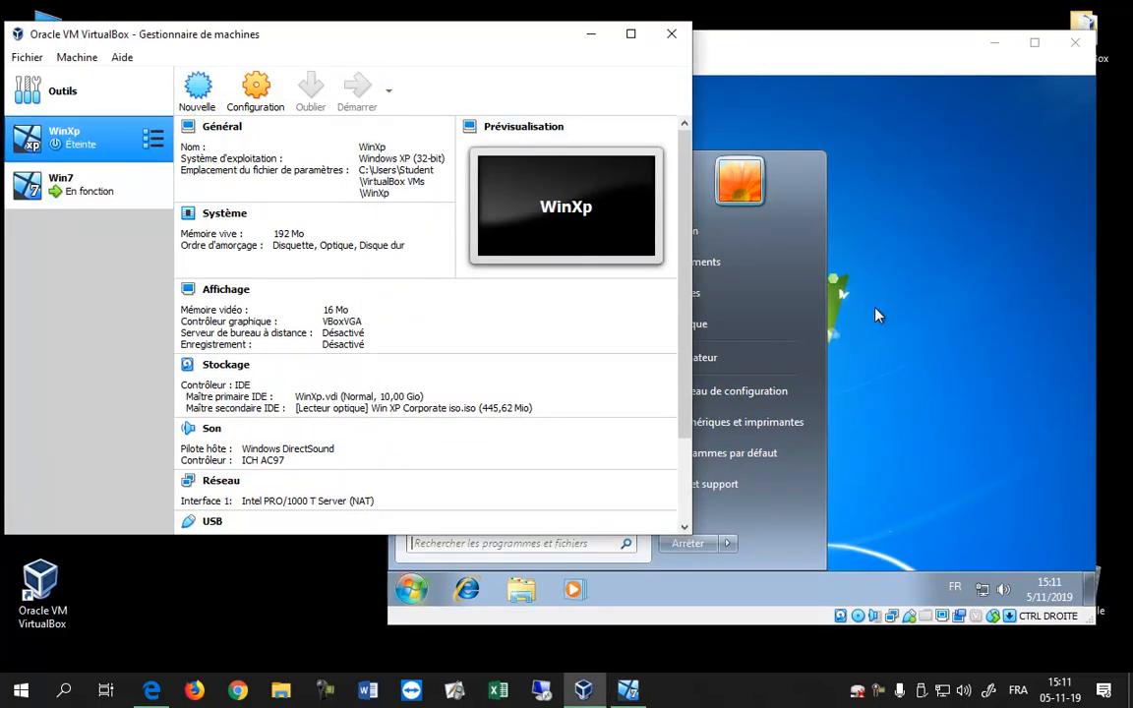
{"action": "left_click", "coordinate": [935, 338]}
{"action": "left_click_drag", "start_coordinate": [751, 51], "coordinate": [759, 82]}
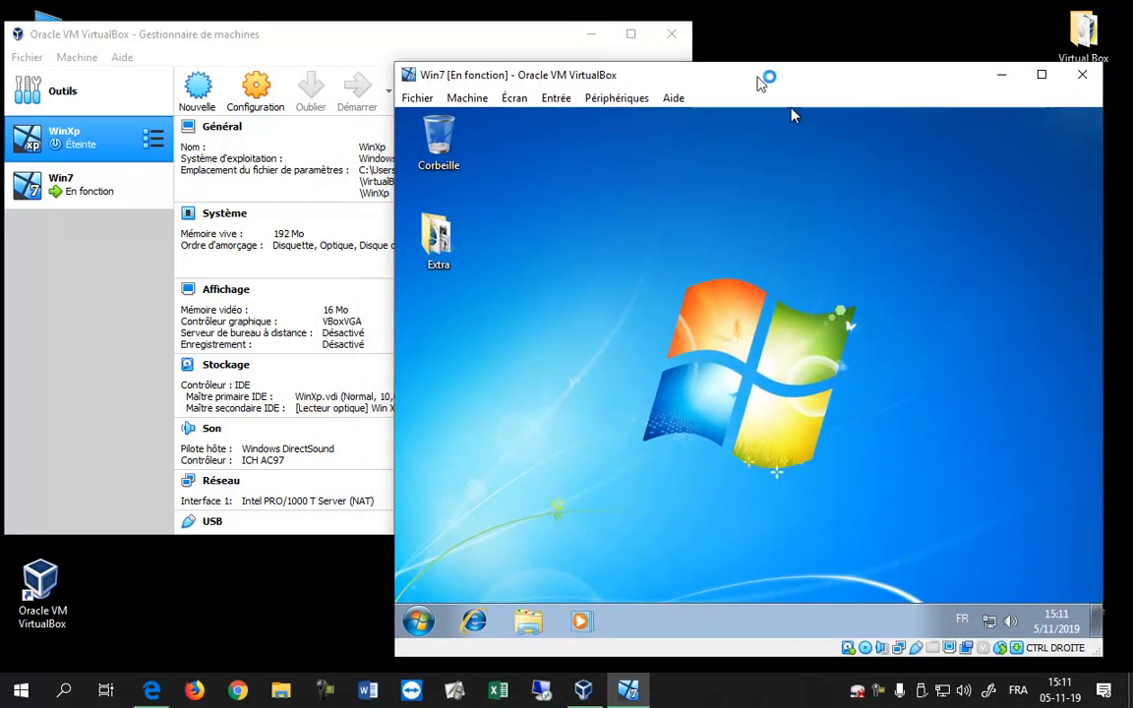
{"action": "left_click_drag", "start_coordinate": [885, 89], "coordinate": [789, 76]}
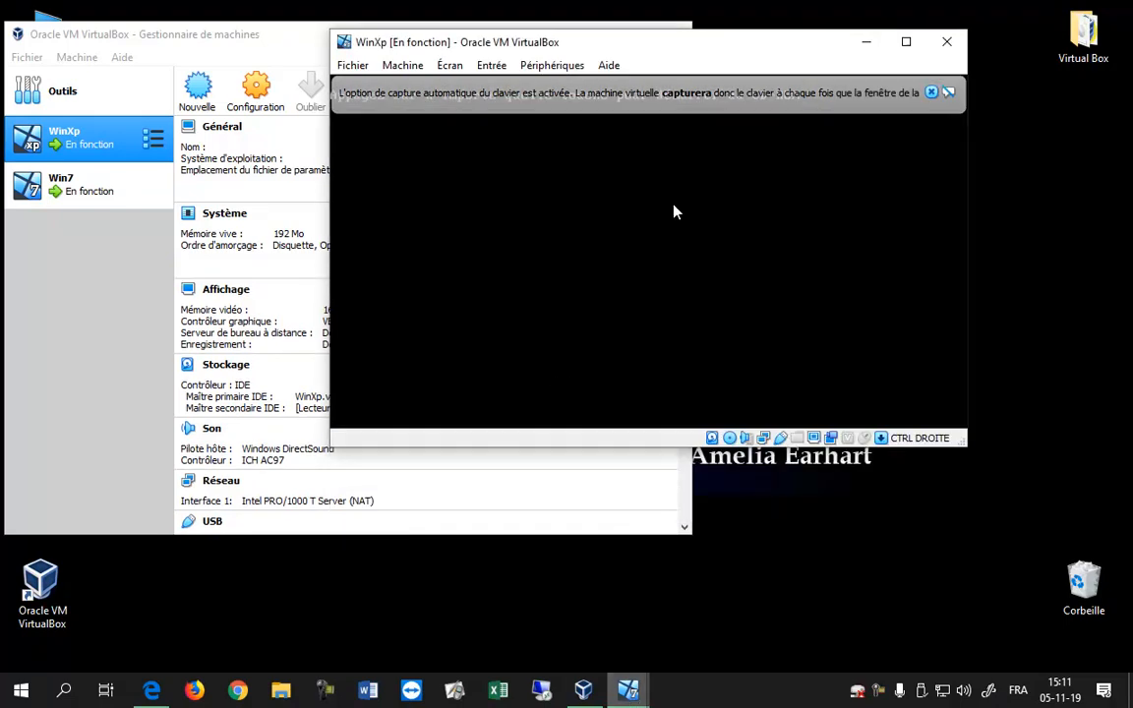
{"action": "left_click_drag", "start_coordinate": [694, 40], "coordinate": [393, 72]}
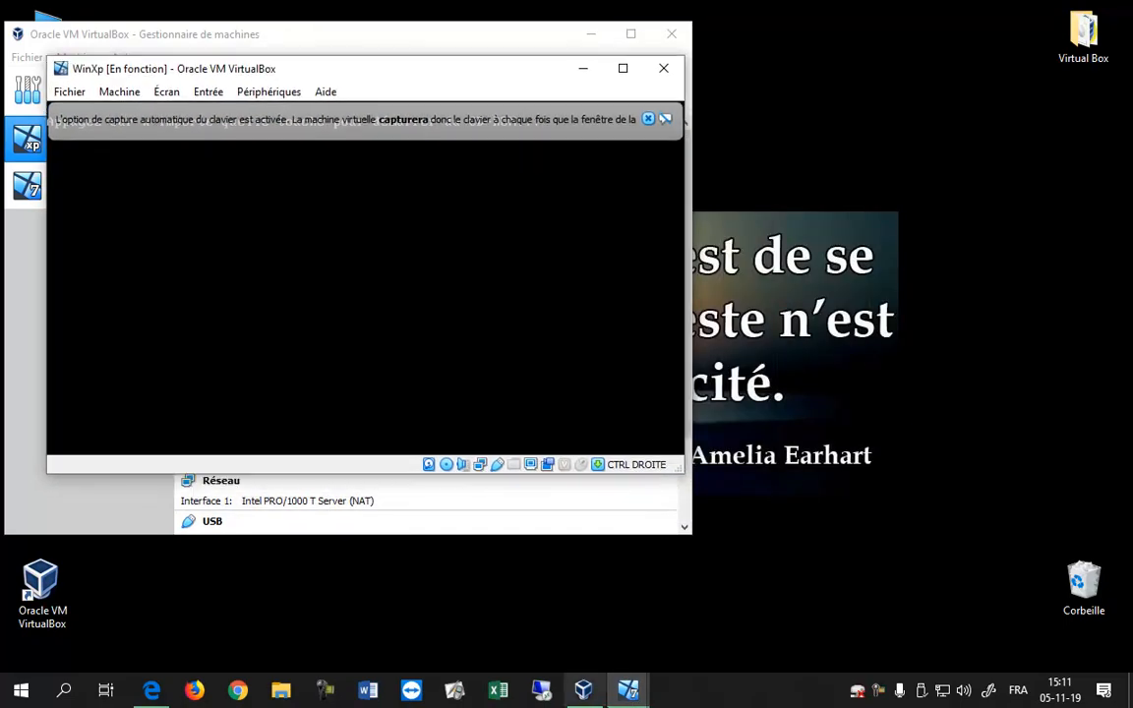
- Place the Win7 and WinXp machine windows side by side and dismiss both notification messages in the WinXp window
{"action": "mouse_move", "coordinate": [628, 689]}
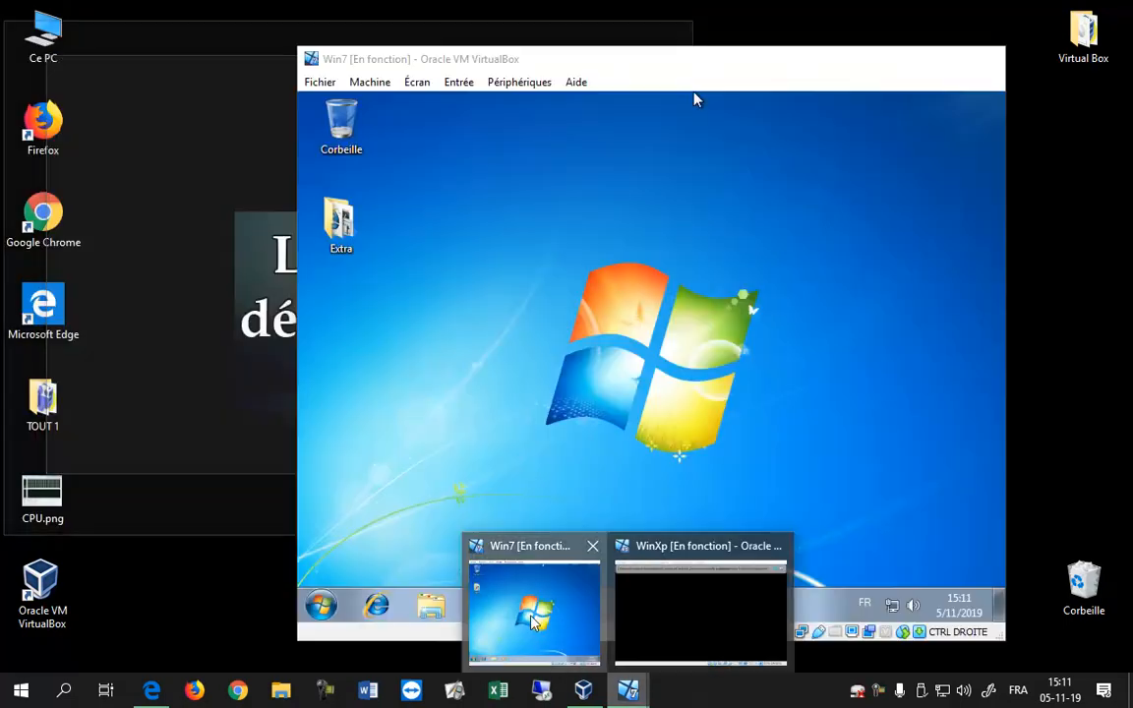
{"action": "left_click", "coordinate": [533, 620]}
{"action": "left_click_drag", "start_coordinate": [772, 74], "coordinate": [891, 74]}
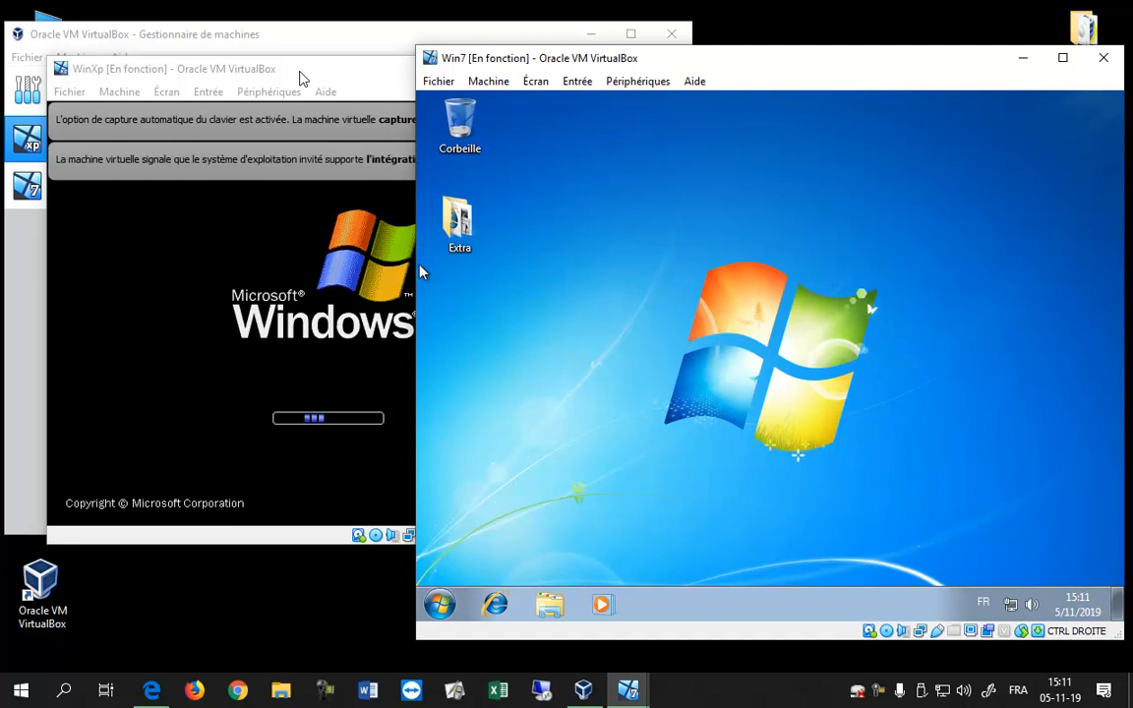
{"action": "left_click_drag", "start_coordinate": [765, 63], "coordinate": [792, 65]}
{"action": "mouse_move", "coordinate": [384, 77]}
{"action": "left_mouse_down"}
{"action": "mouse_move", "coordinate": [339, 71]}
{"action": "mouse_move", "coordinate": [379, 76]}
{"action": "left_mouse_up"}
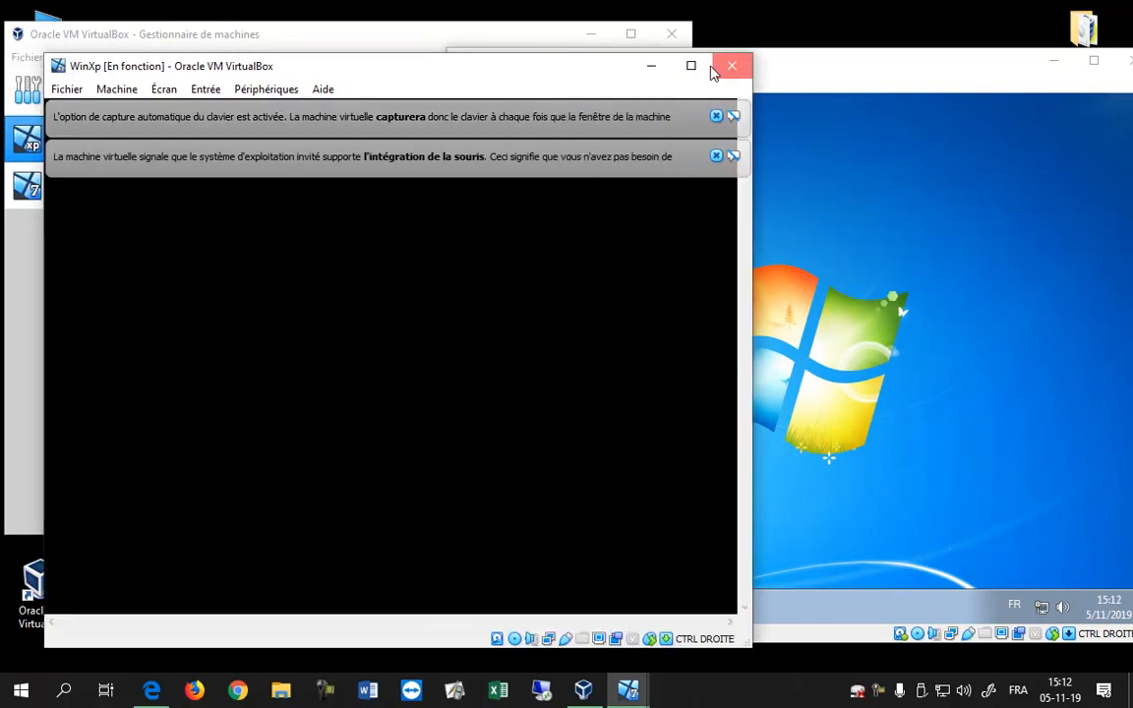
{"action": "left_click_drag", "start_coordinate": [547, 77], "coordinate": [522, 65]}
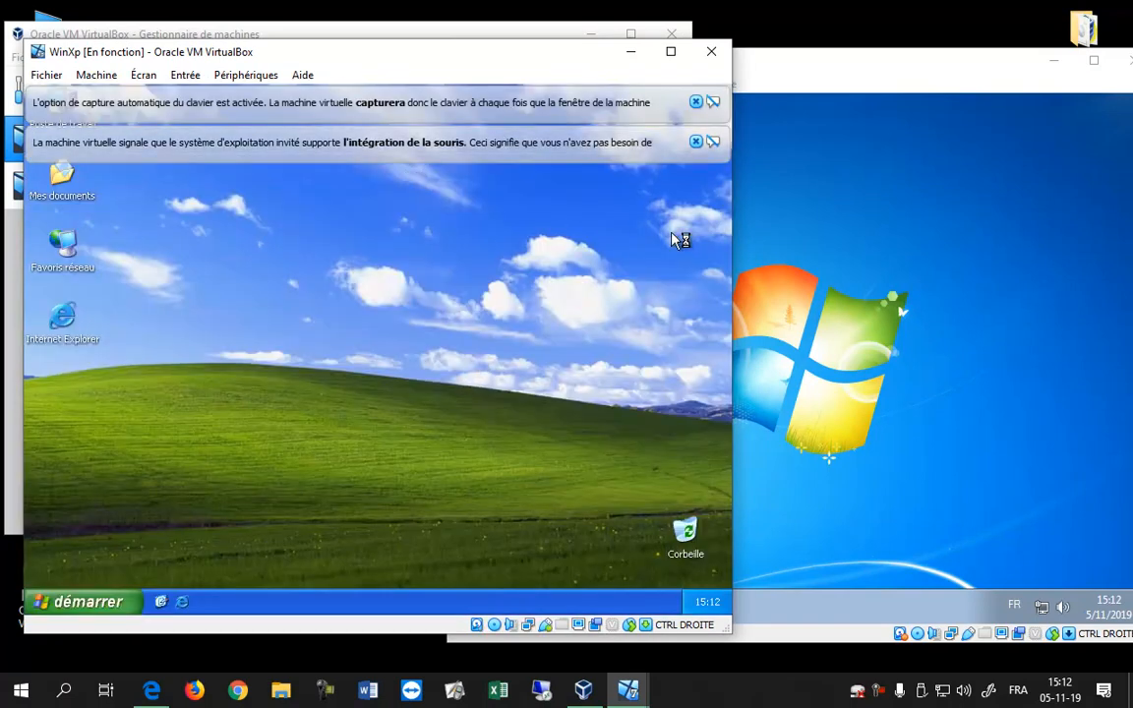
{"action": "left_click", "coordinate": [696, 140]}
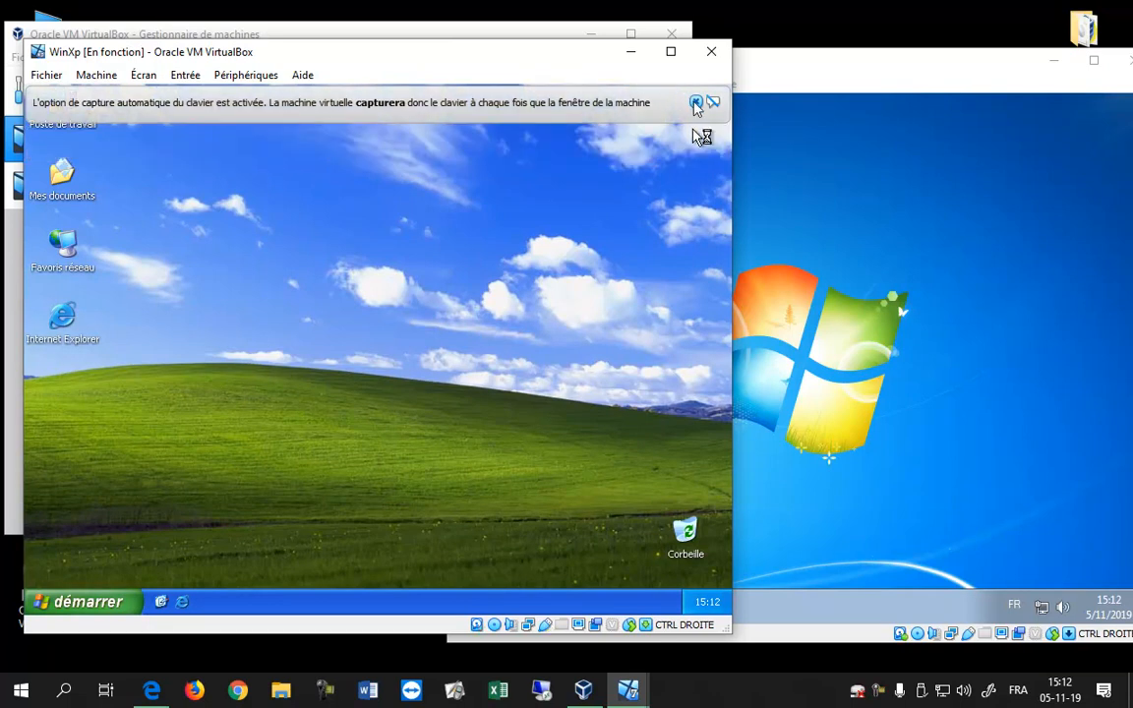
{"action": "left_click", "coordinate": [695, 102]}
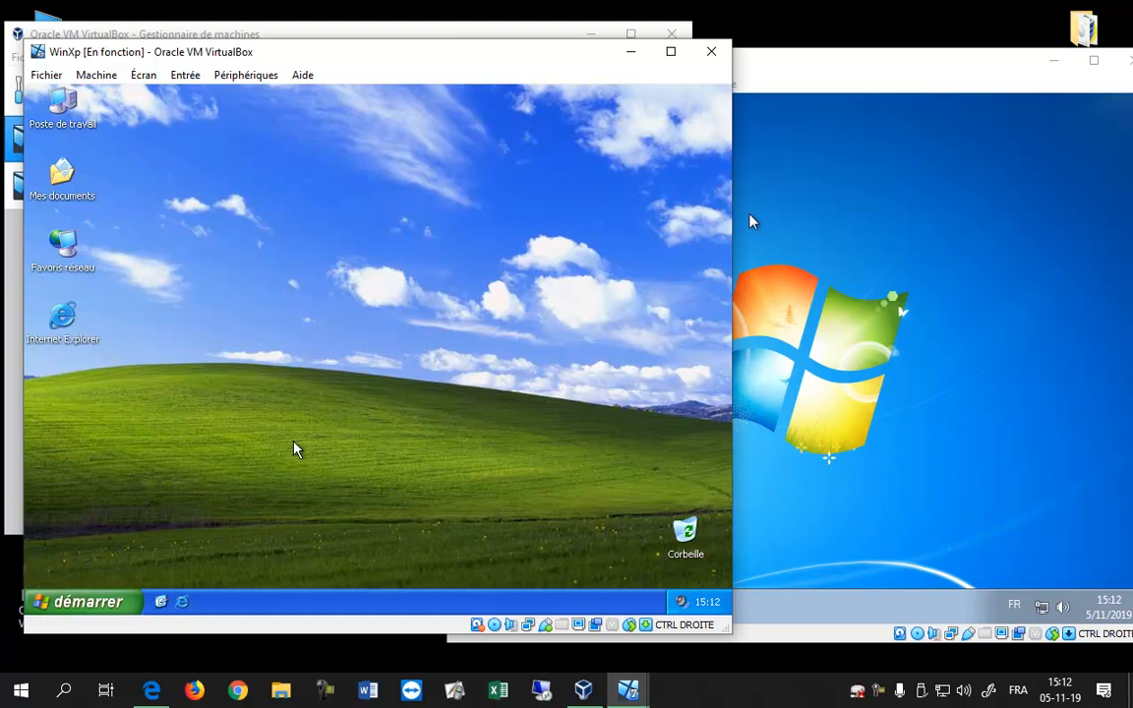
- Open the Start menus of the WinXp and Win7 guests to compare the two running systems
{"action": "left_click", "coordinate": [84, 601]}
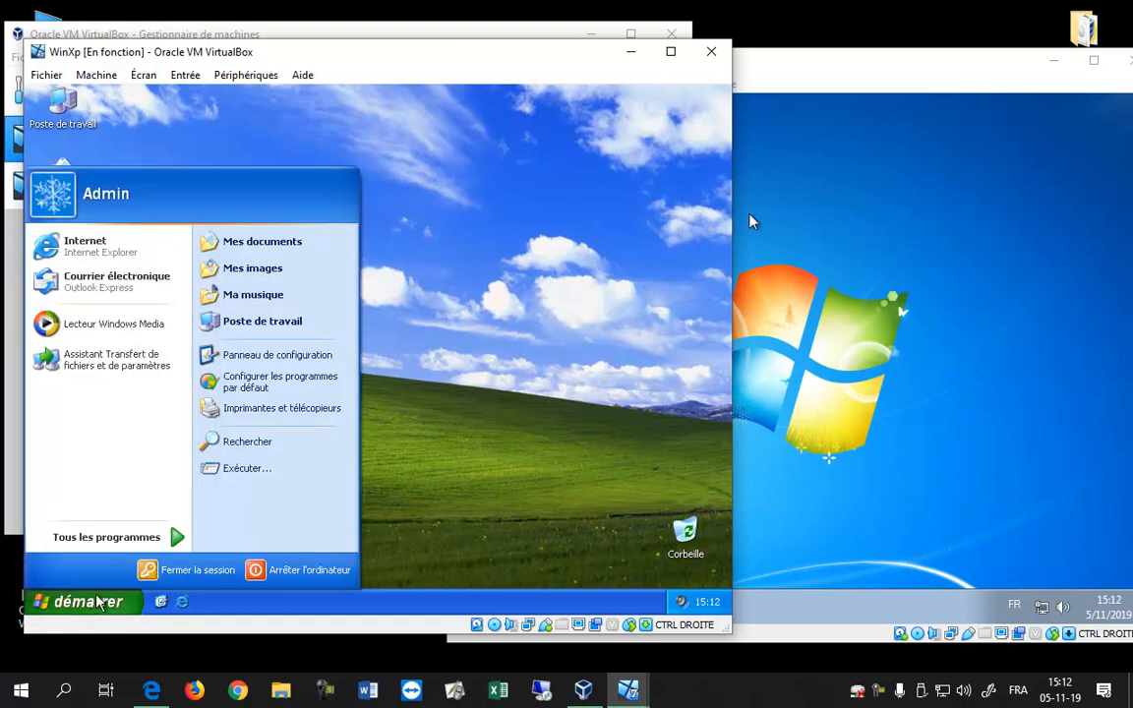
{"action": "left_click", "coordinate": [505, 277]}
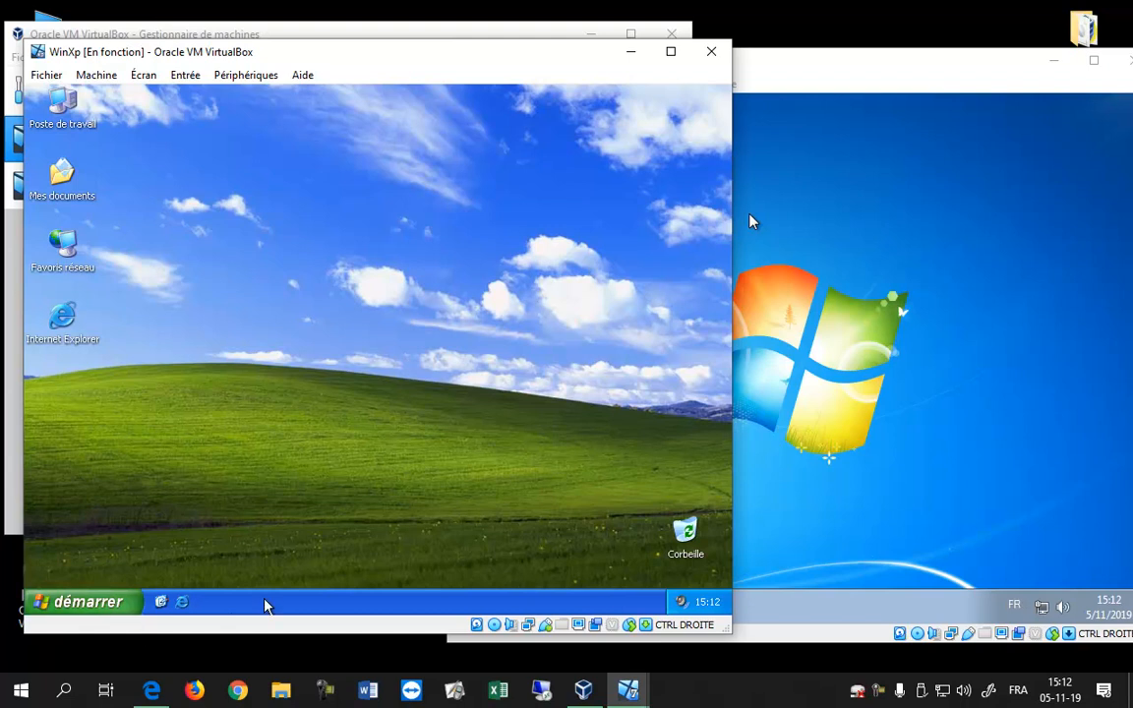
{"action": "left_click", "coordinate": [118, 602]}
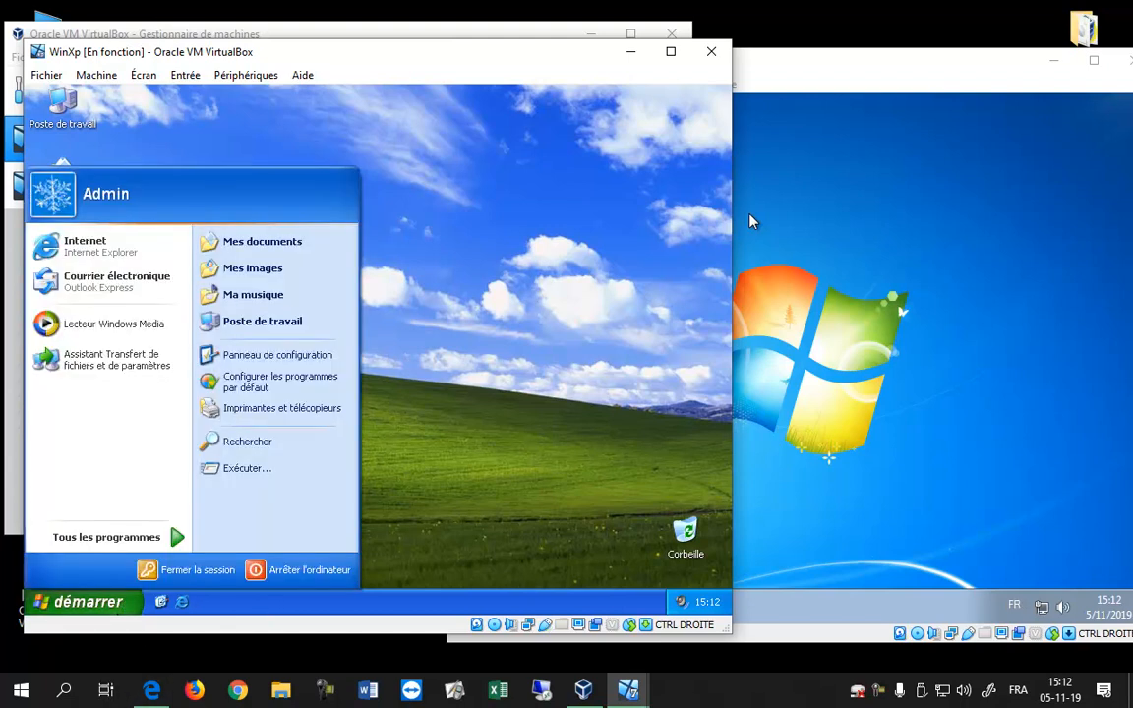
{"action": "left_click", "coordinate": [781, 289]}
{"action": "left_click", "coordinate": [470, 607]}
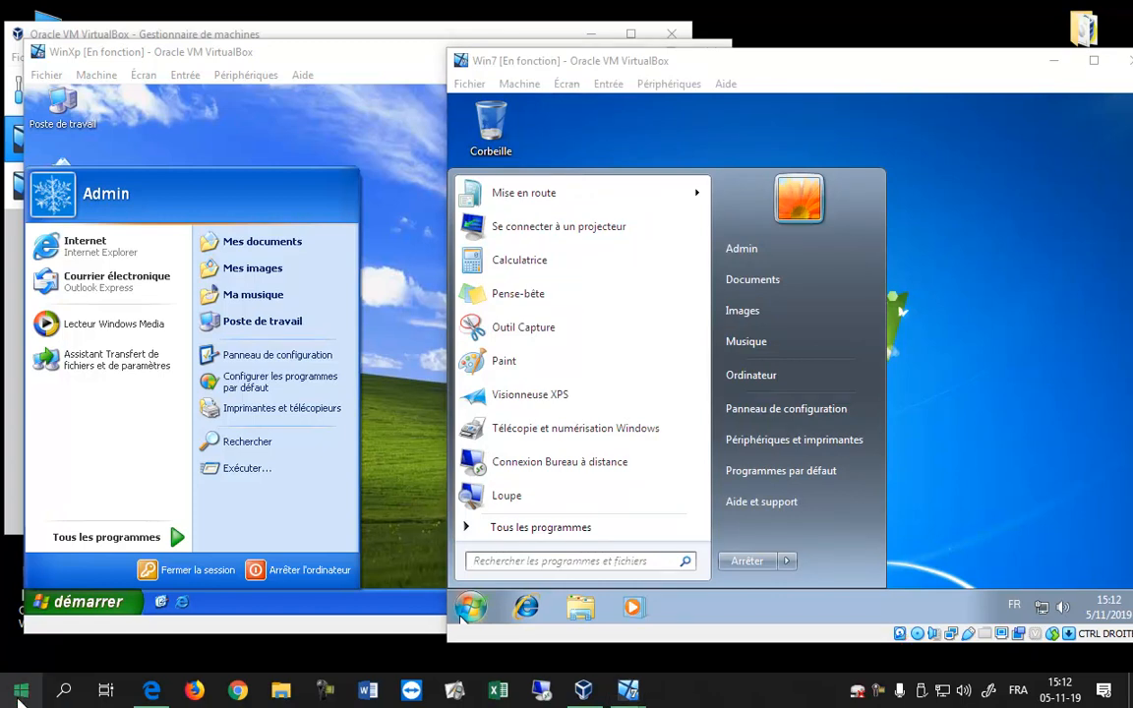
- Switch between the VirtualBox manager, Win7 and WinXp windows, close the guests' Start menus and rearrange the two machines side by side
{"action": "left_click_drag", "start_coordinate": [241, 60], "coordinate": [386, 63]}
{"action": "left_click", "coordinate": [118, 42]}
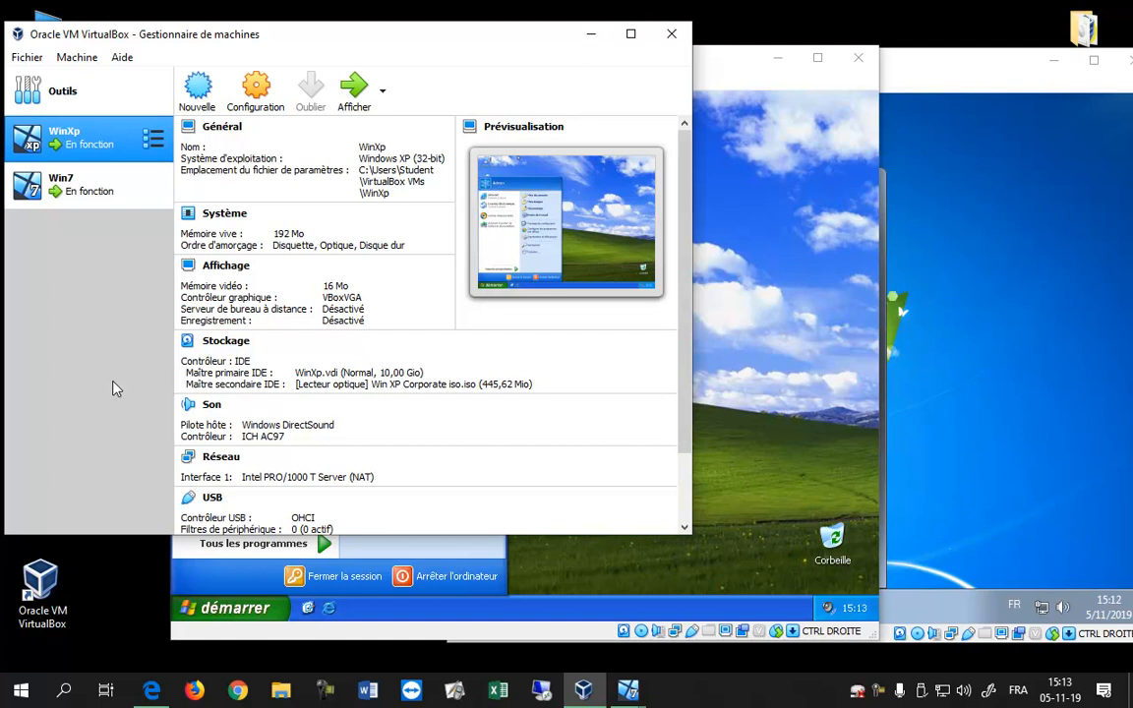
{"action": "left_click", "coordinate": [938, 388]}
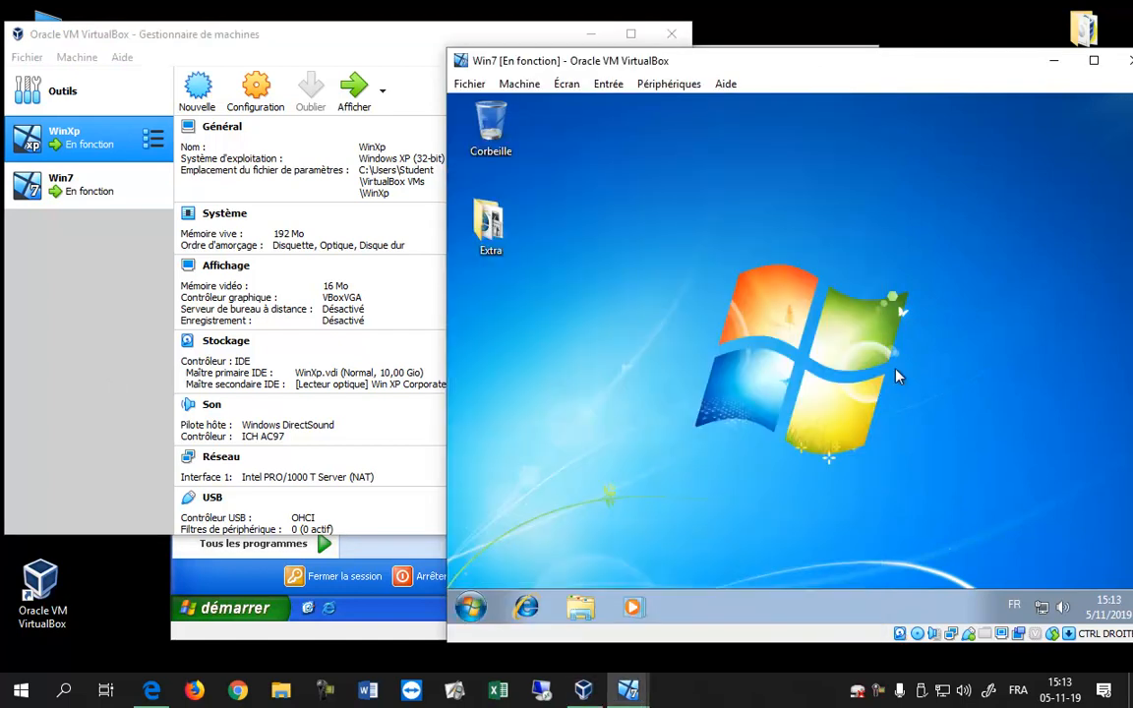
{"action": "left_click", "coordinate": [362, 554]}
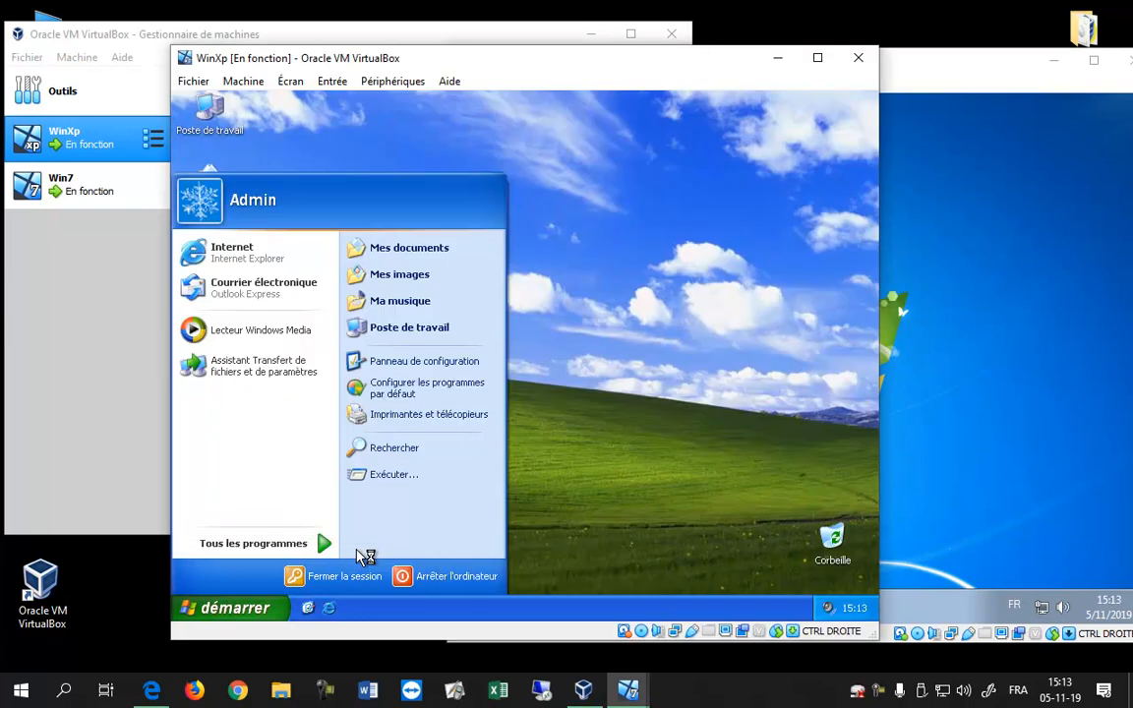
{"action": "left_click", "coordinate": [634, 294]}
{"action": "left_click_drag", "start_coordinate": [640, 65], "coordinate": [528, 59]}
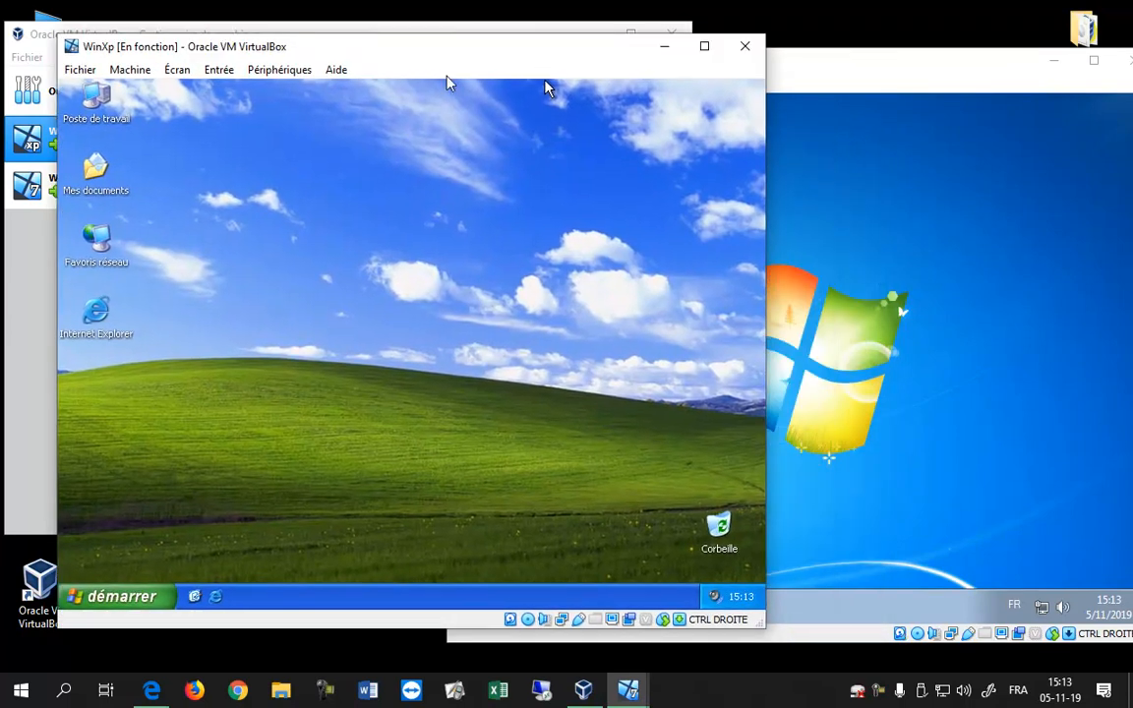
{"action": "left_click", "coordinate": [1007, 309]}
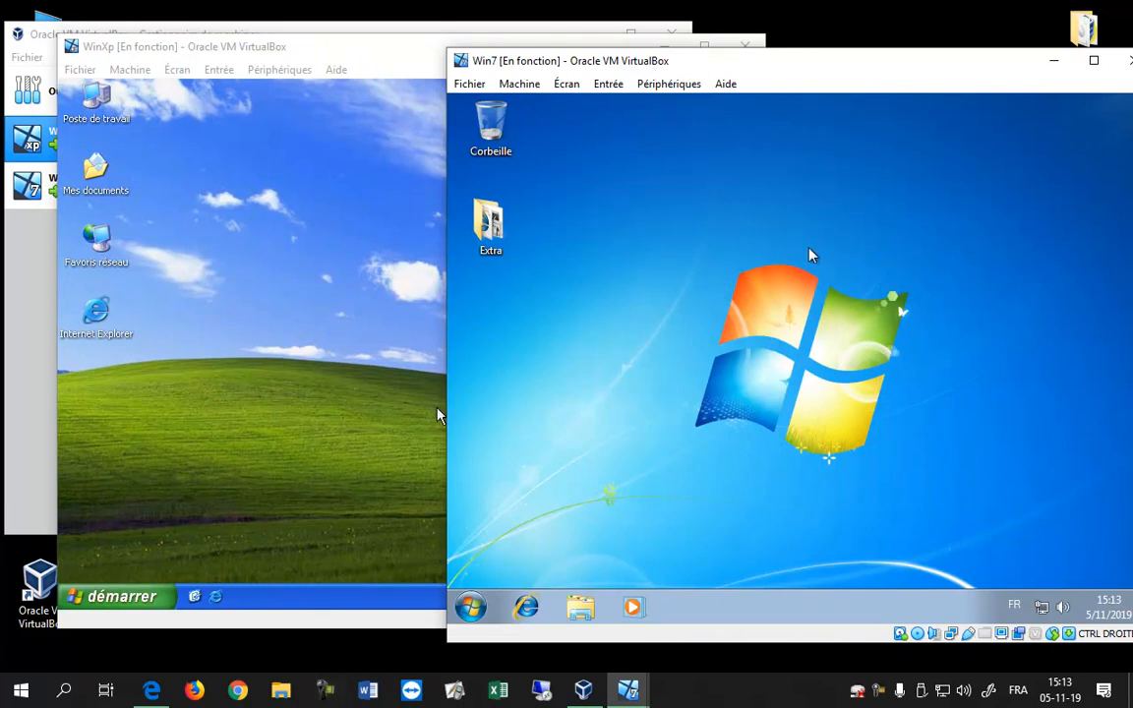
- Open the host computer's Start menu and close it again, returning to the host desktop
{"action": "key", "text": "super"}
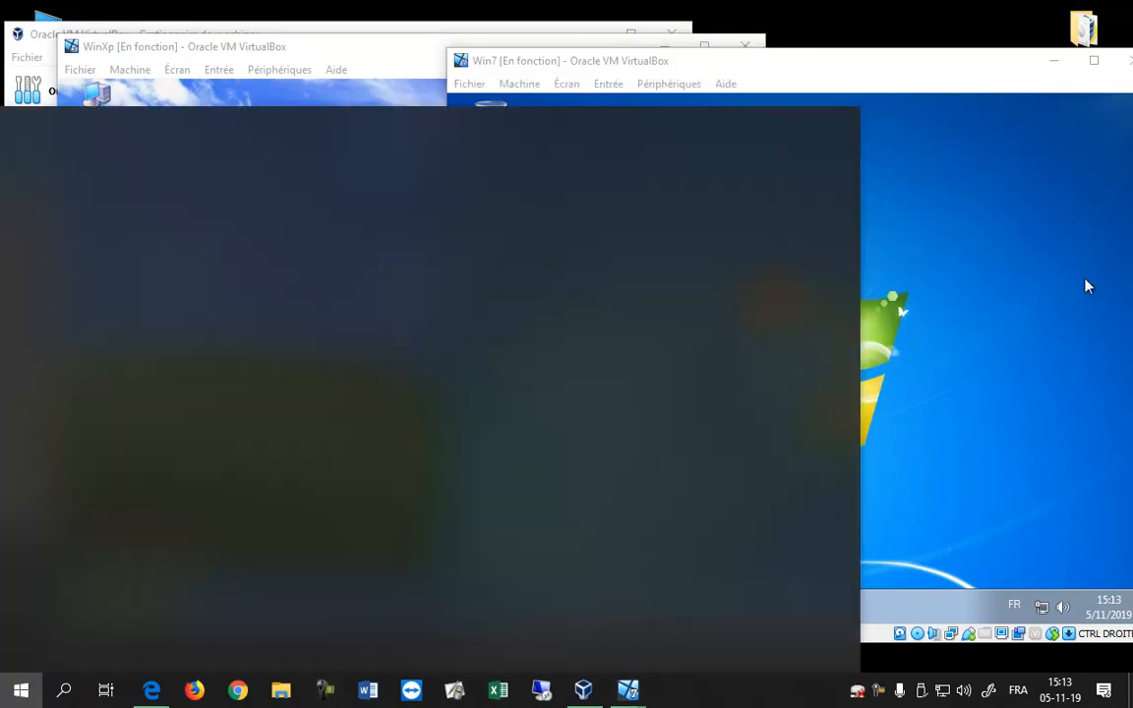
{"action": "left_click", "coordinate": [1019, 307]}
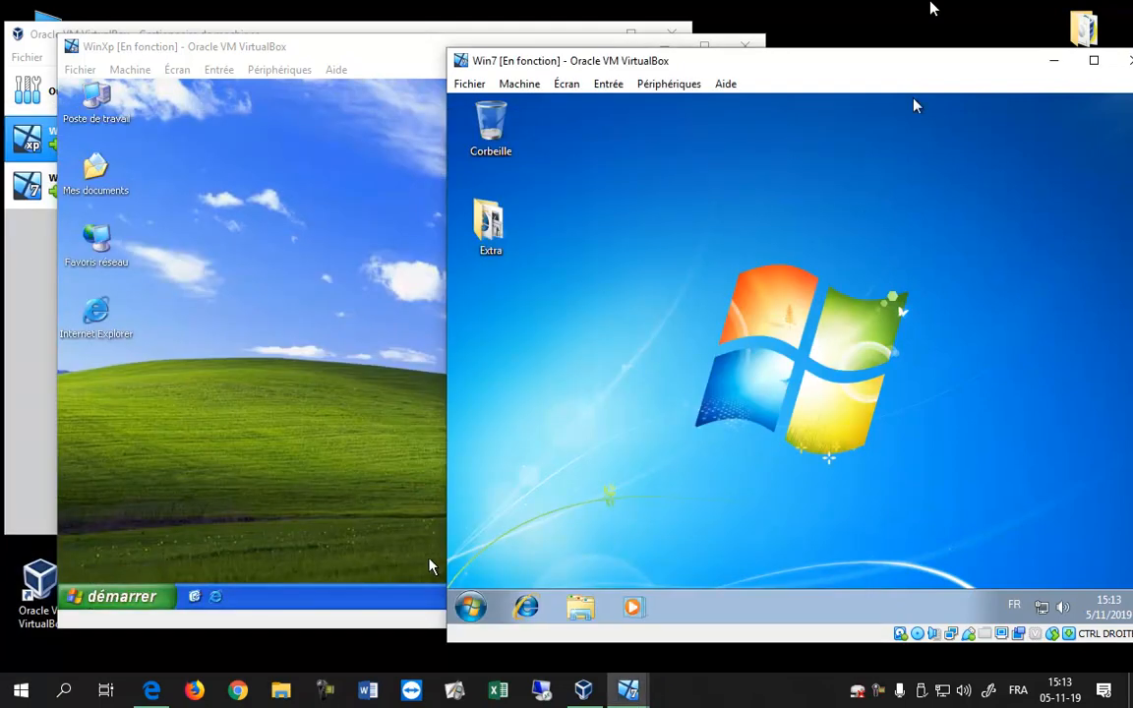
{"action": "left_click", "coordinate": [933, 26]}
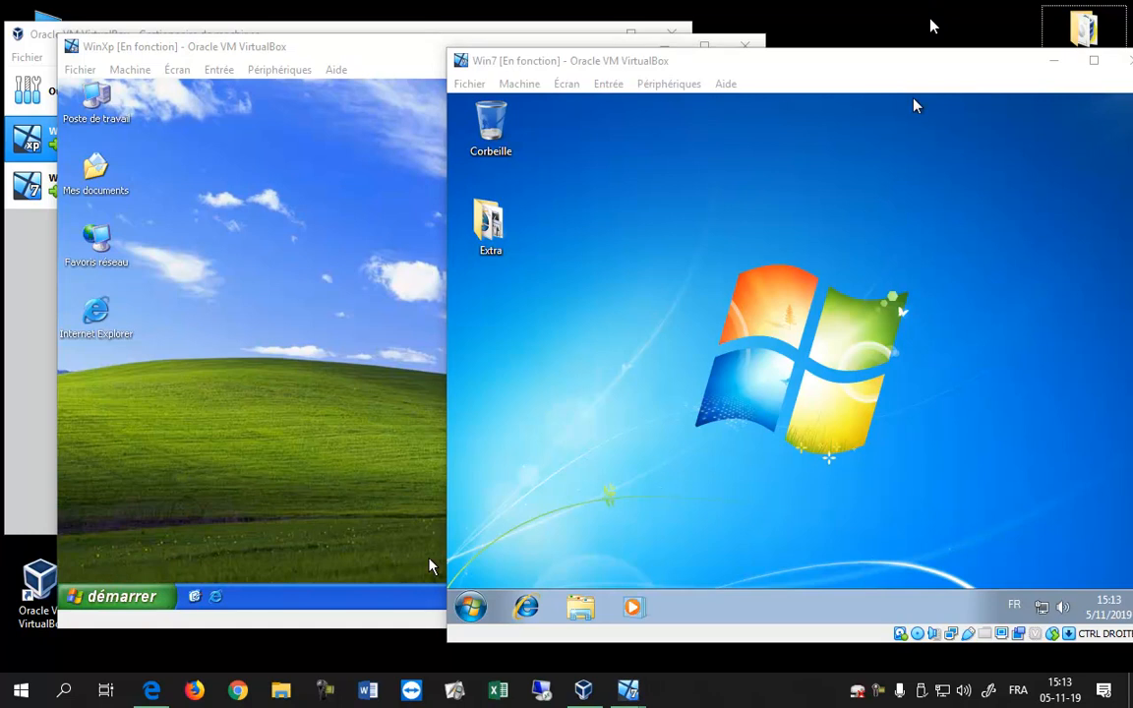